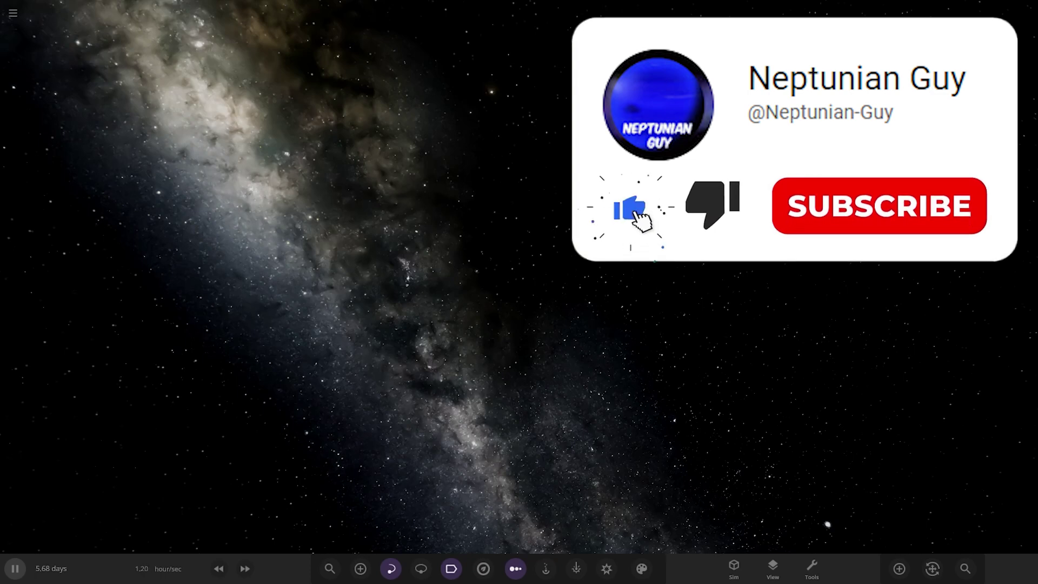
# Open the My Sims browser of saved simulations with Ctrl+O.
pyautogui.hotkey('ctrl', 'o')
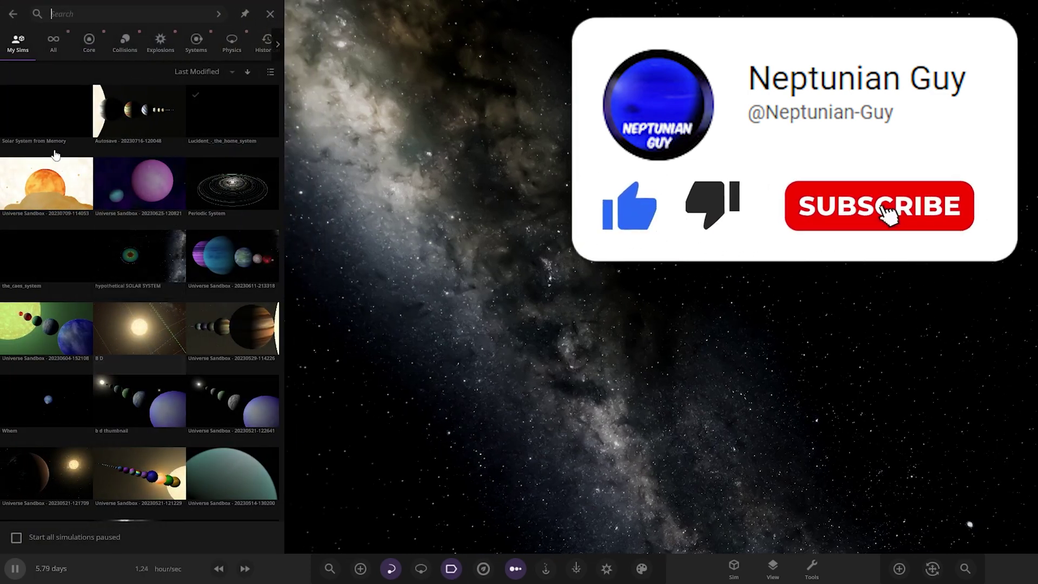
# Load 'Solar System from Memory', survey its orbits, and close the description panel.
pyautogui.click(33, 118)
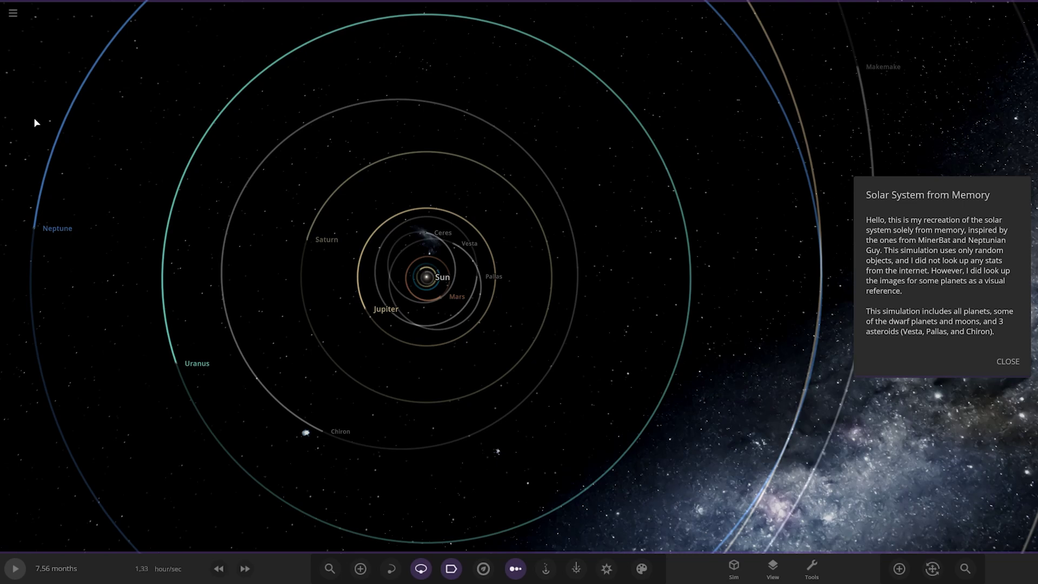
pyautogui.scroll(-5, 469, 336)
pyautogui.scroll(-8, 440, 375)
pyautogui.moveTo(440, 374); pyautogui.dragTo(724, 321)
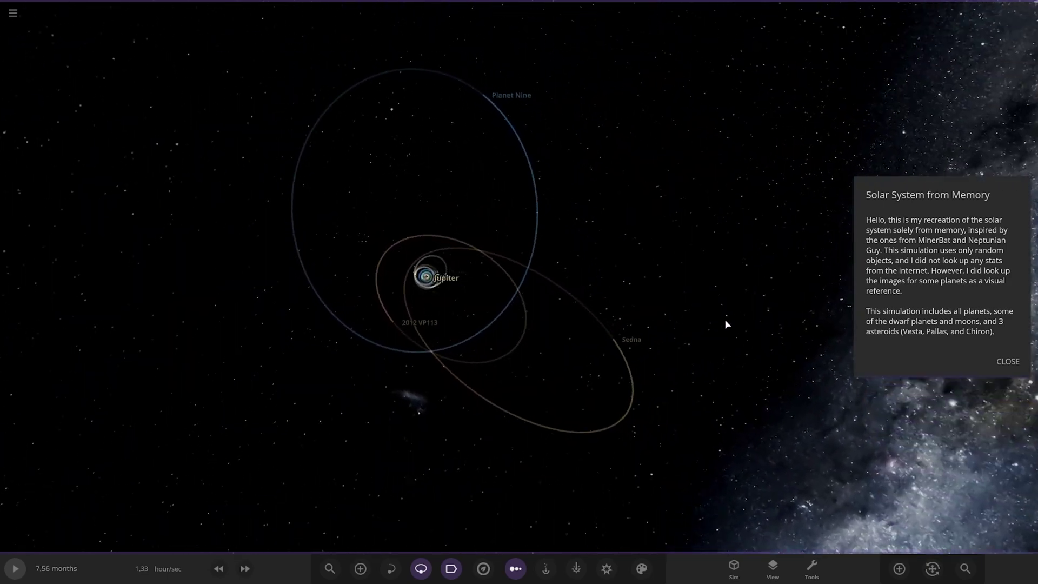
pyautogui.scroll(12, 727, 323)
pyautogui.click(1007, 361)
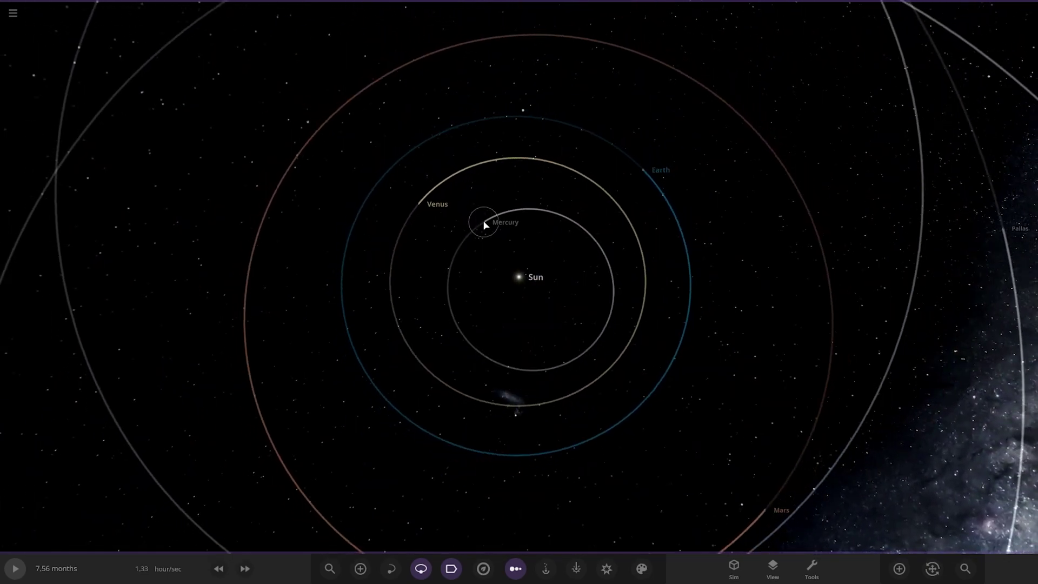
# Select Mercury and expand its full properties panel.
pyautogui.click(483, 219)
pyautogui.moveTo(647, 459); pyautogui.dragTo(955, 450)
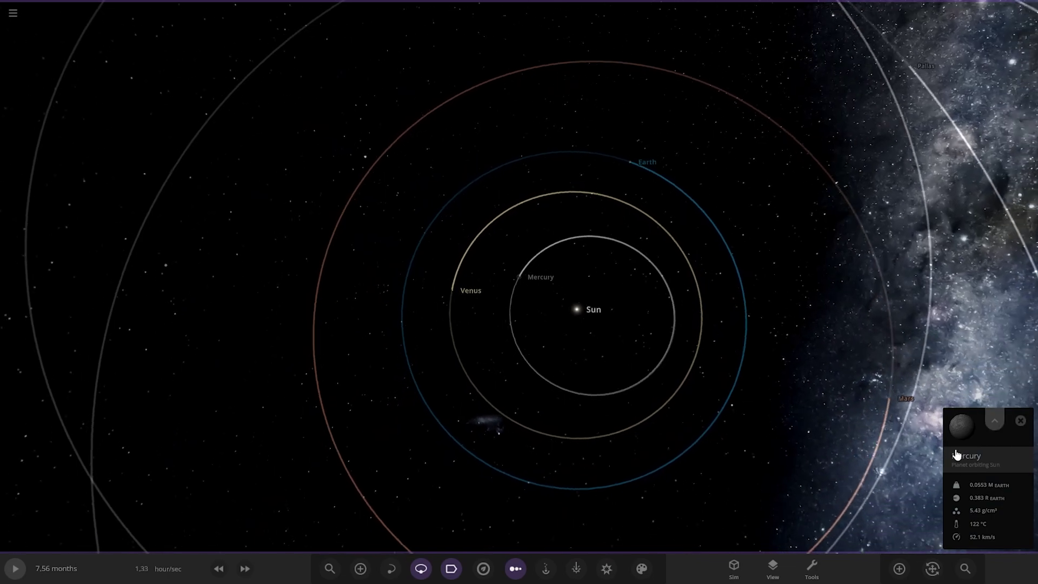
pyautogui.click(995, 420)
pyautogui.scroll(8, 543, 399)
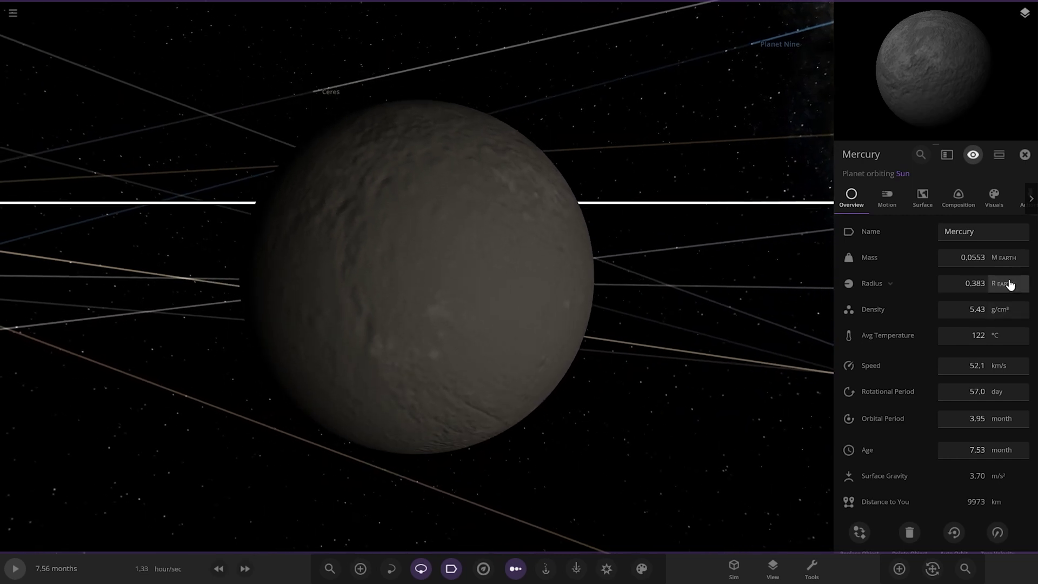
# Show Mercury's radius in kilometres, 2440 km, after briefly trying Moon radii.
pyautogui.click(1008, 285)
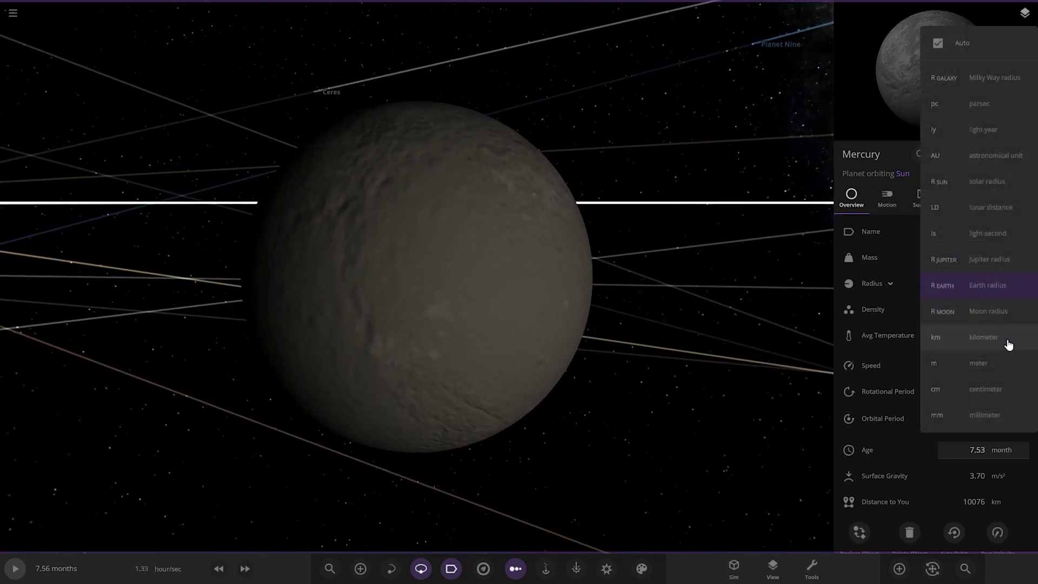
pyautogui.click(929, 314)
pyautogui.click(1007, 285)
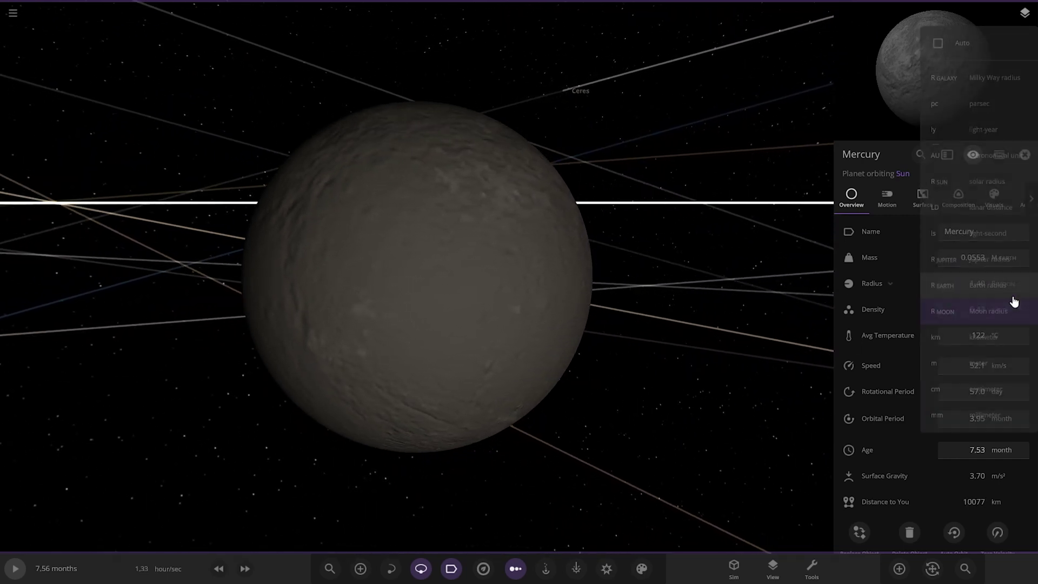
pyautogui.click(1010, 339)
pyautogui.moveTo(493, 303); pyautogui.dragTo(582, 409)
pyautogui.scroll(4, 454, 351)
pyautogui.scroll(-1, 509, 341)
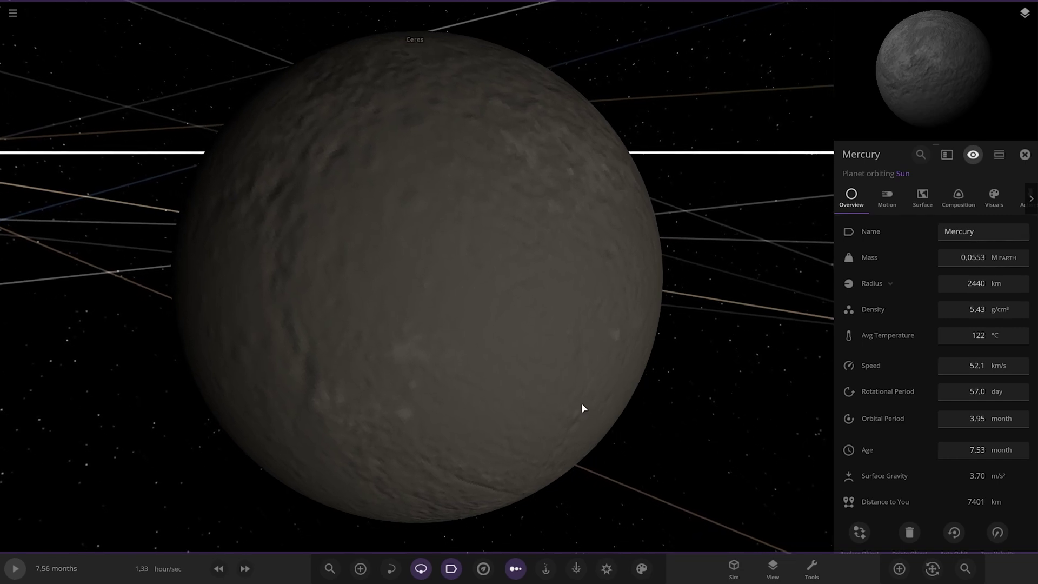
pyautogui.scroll(-15, 581, 404)
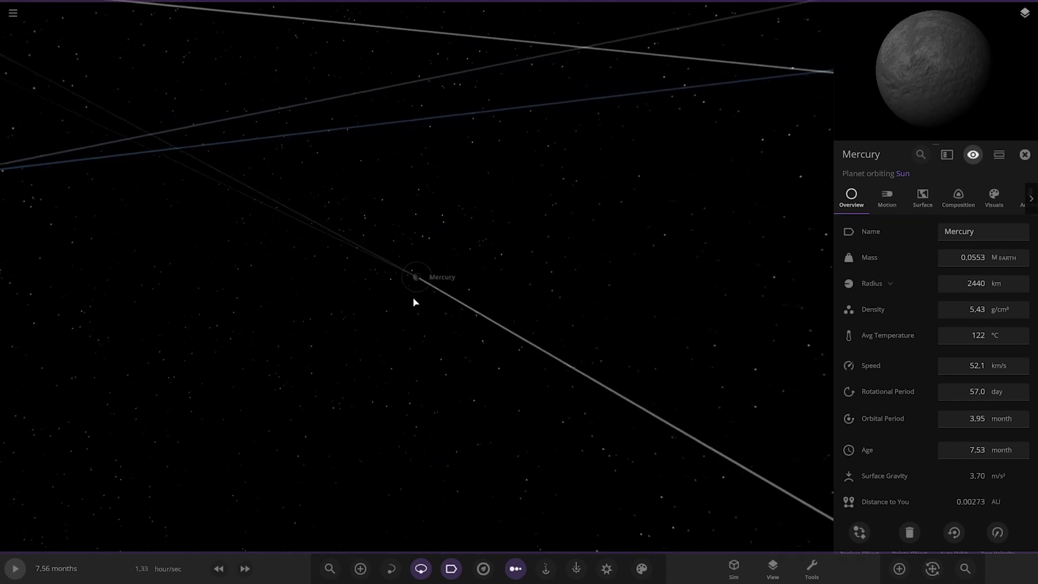
pyautogui.scroll(-10, 415, 301)
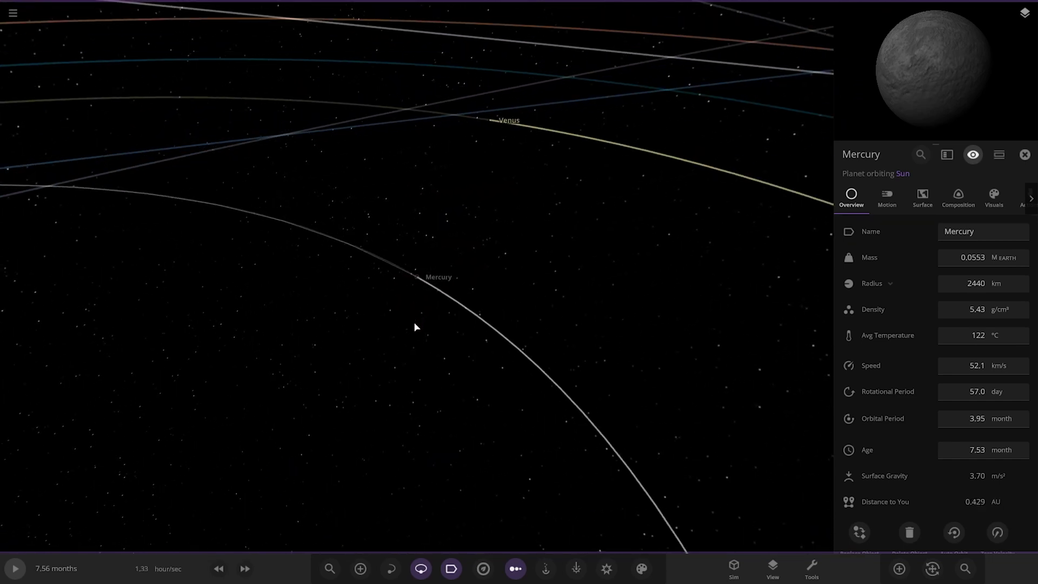
# Show Mercury's orbital period in days and set it to 88 days.
pyautogui.click(886, 197)
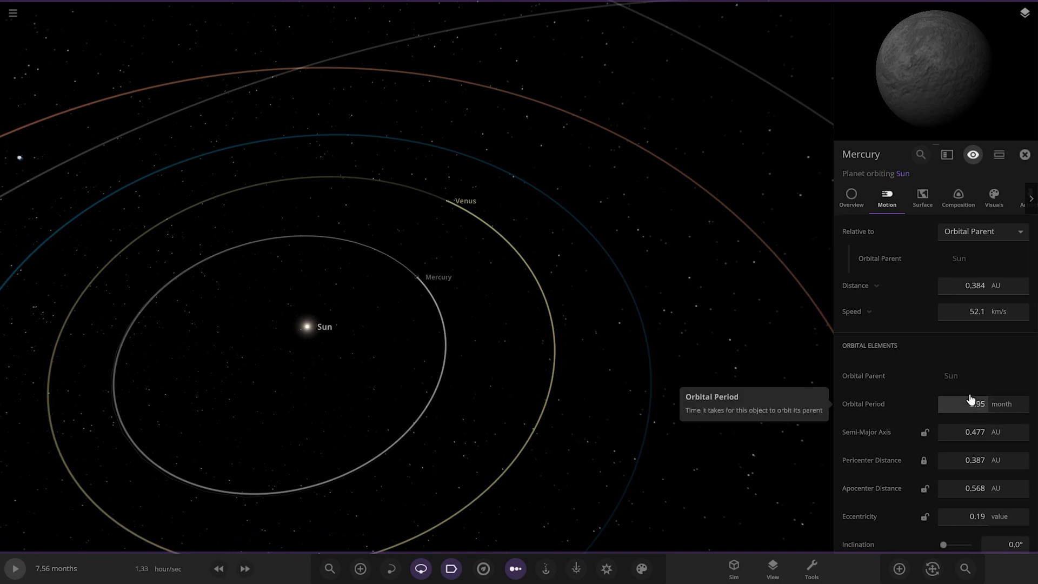
pyautogui.click(1003, 403)
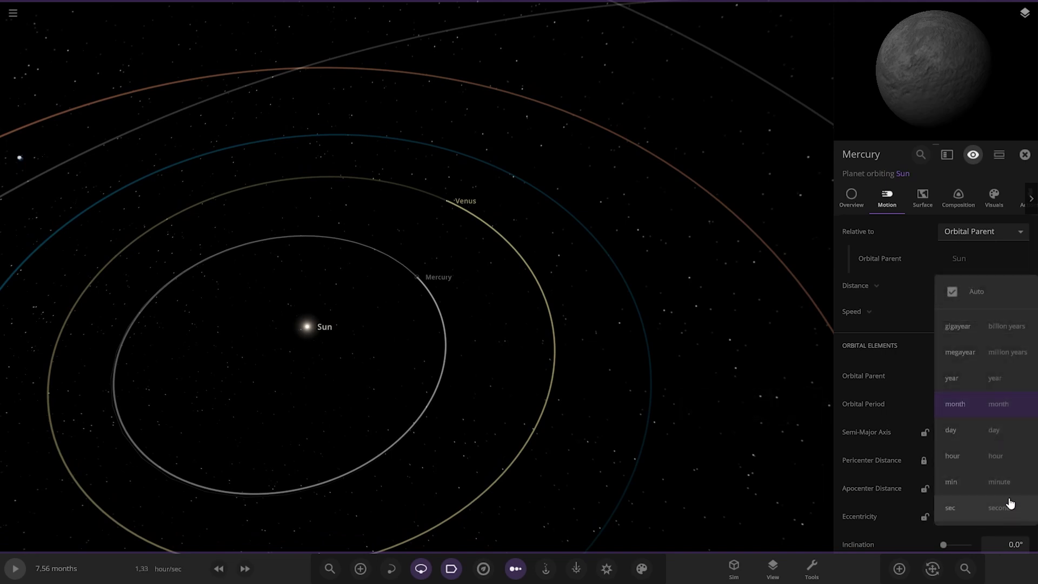
pyautogui.click(993, 432)
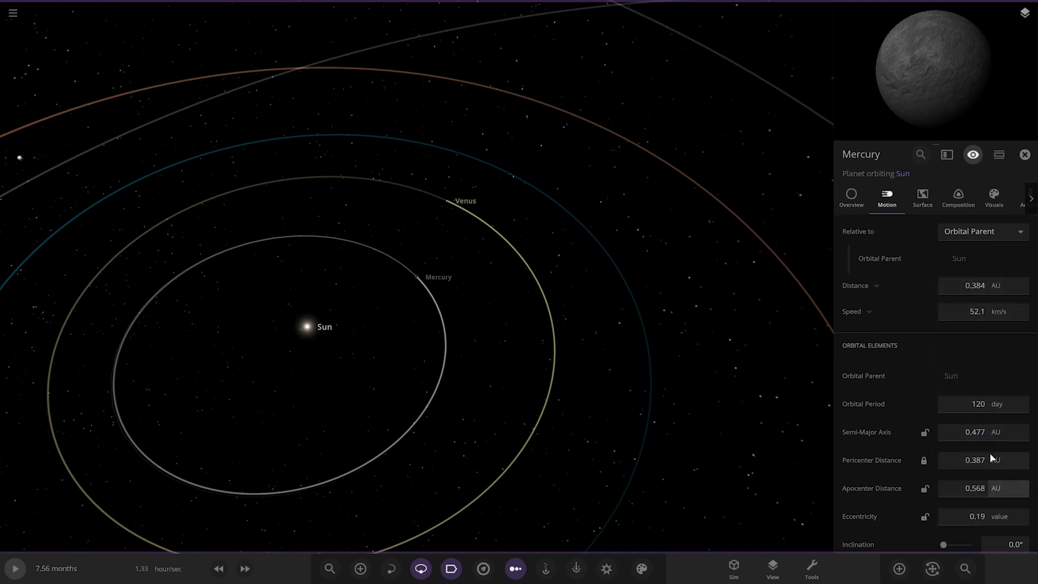
pyautogui.click(984, 417)
pyautogui.scroll(-5, 609, 351)
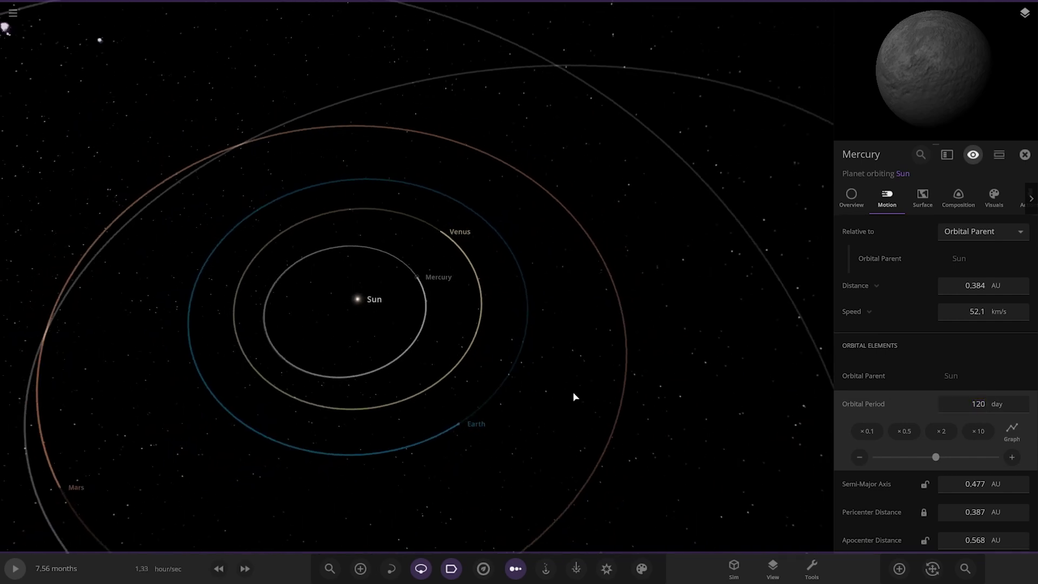
pyautogui.click(976, 401)
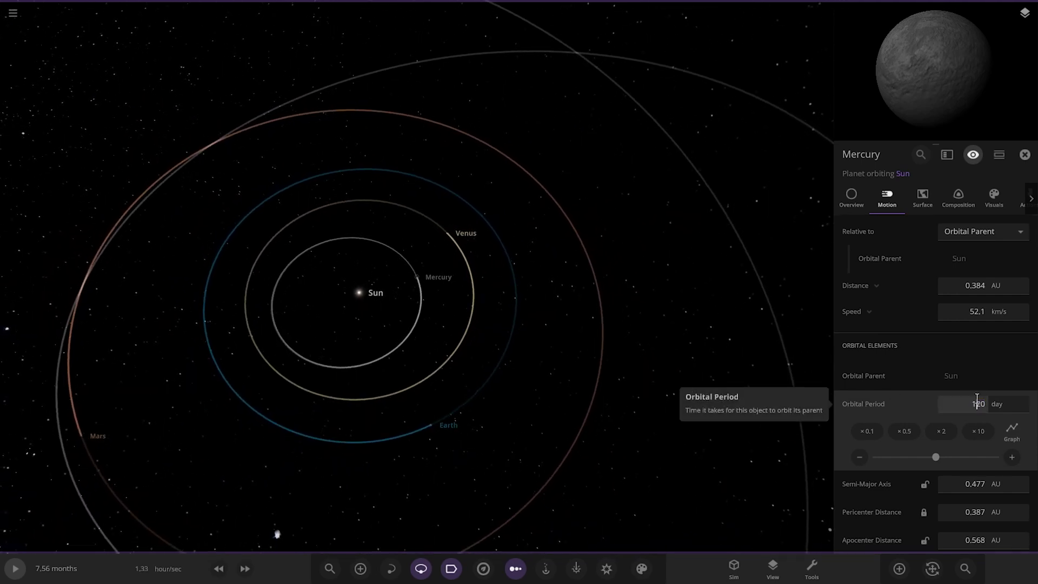
pyautogui.write('1')
pyautogui.press('Return')
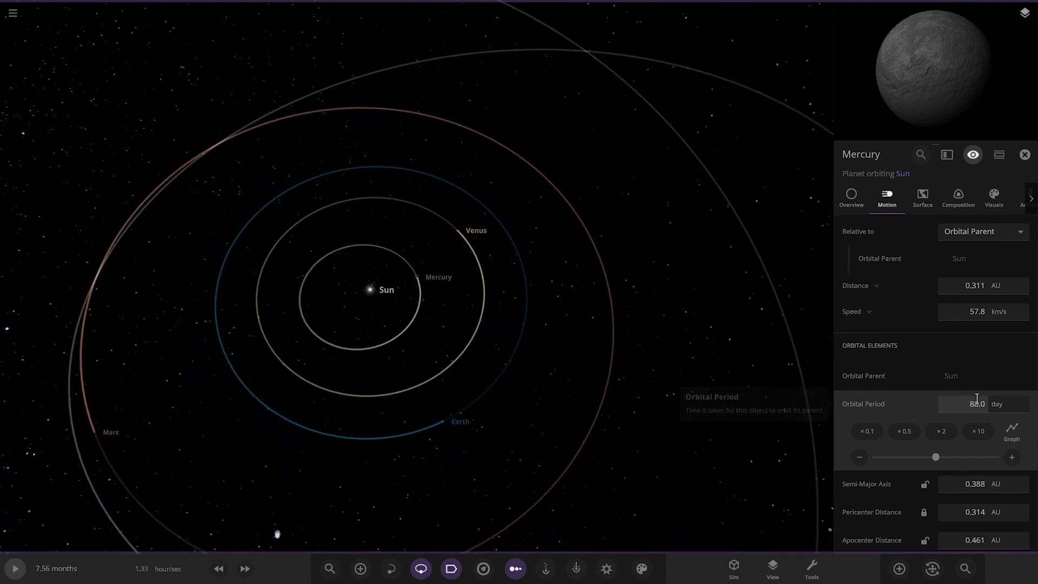
# Change Mercury's orbital period to 120 days, widening its semi-major axis to 0.477 AU.
pyautogui.click(977, 399)
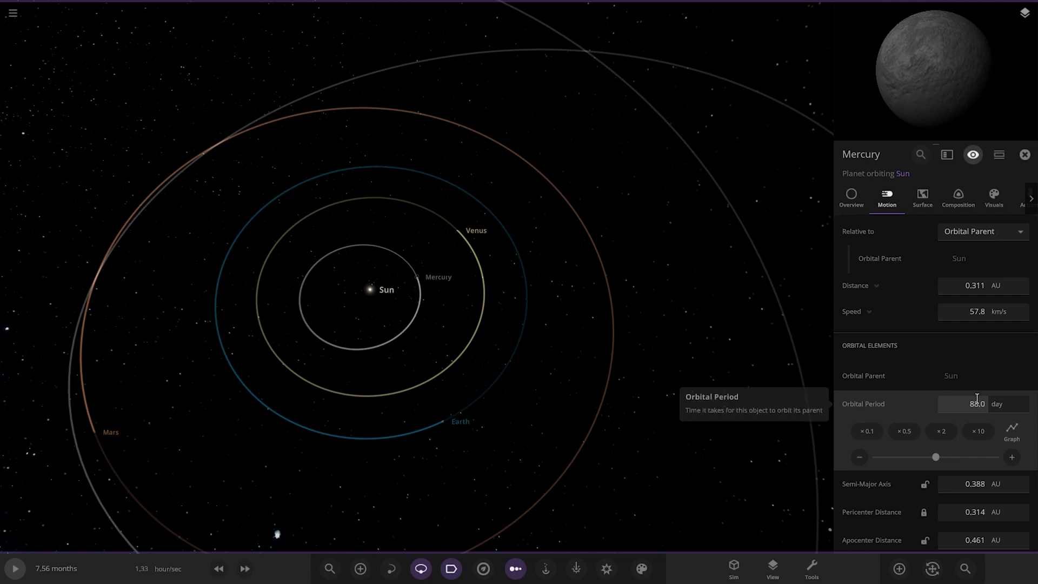
pyautogui.press('Delete')
pyautogui.press('Delete')
pyautogui.press('BackSpace')
pyautogui.write('120')
pyautogui.press('Return')
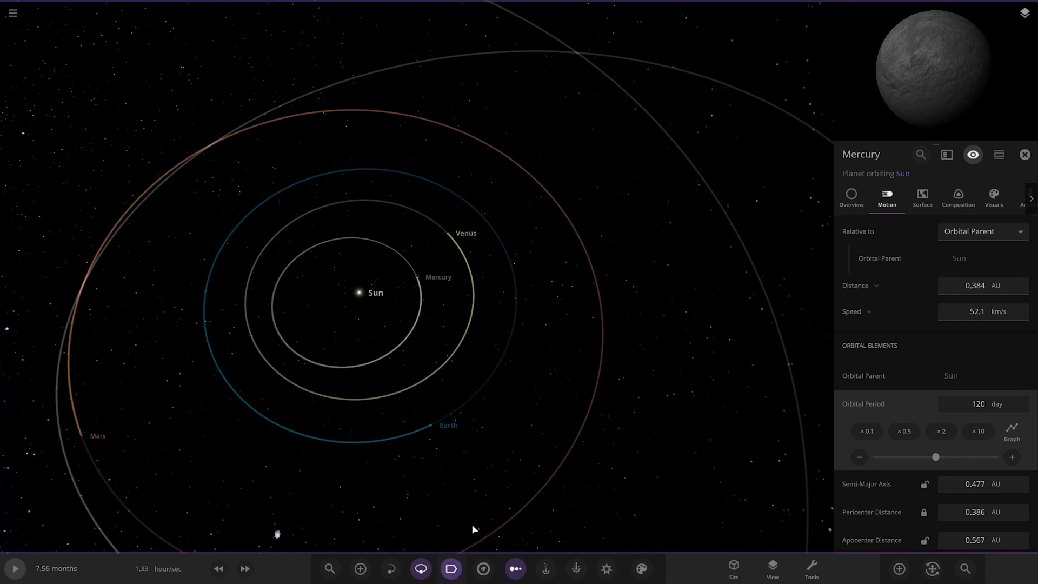
# Select Venus and show its orbital period in days.
pyautogui.scroll(5, 537, 323)
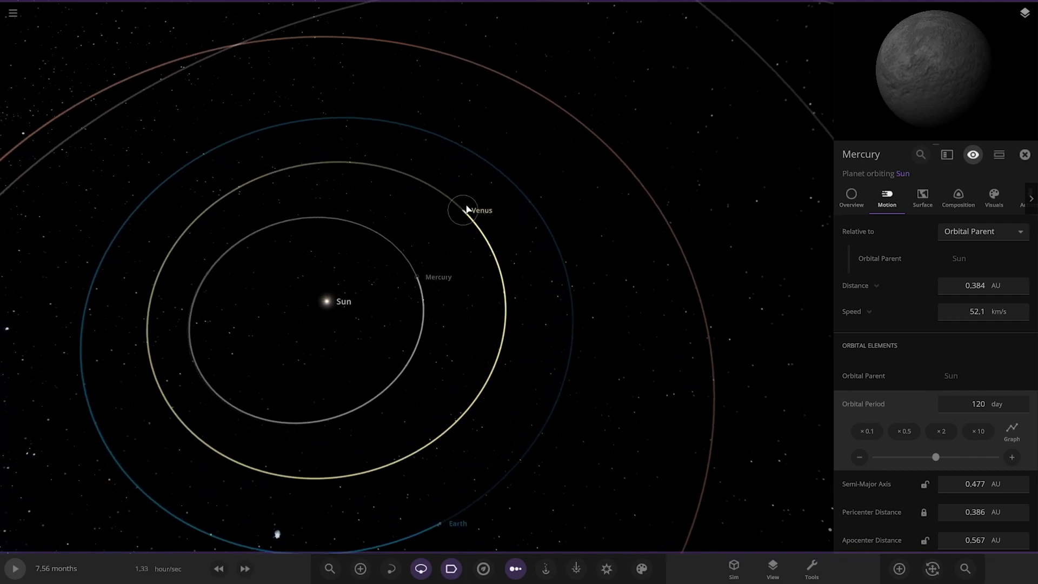
pyautogui.click(466, 210)
pyautogui.click(1001, 406)
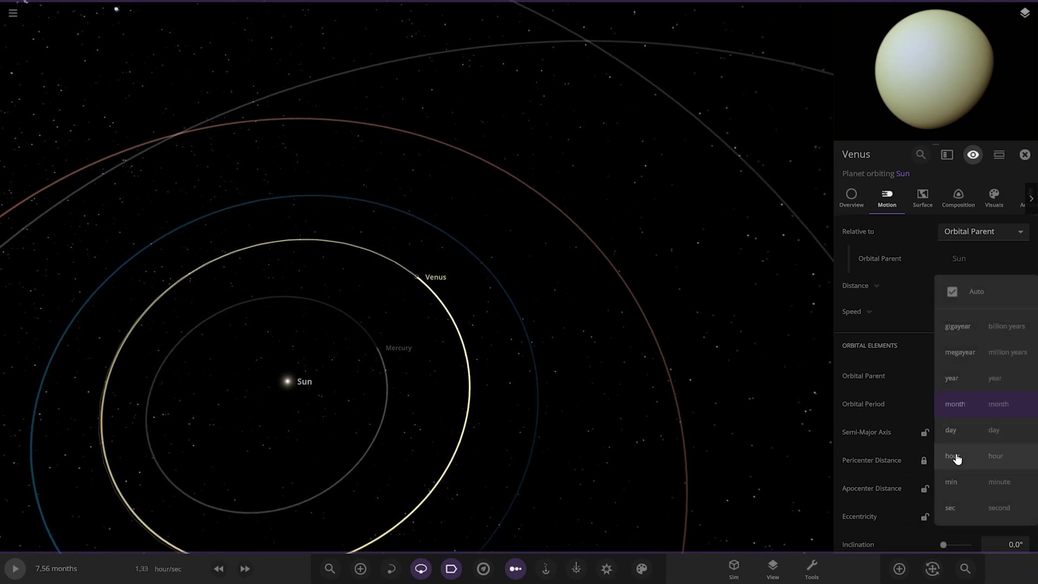
pyautogui.click(964, 432)
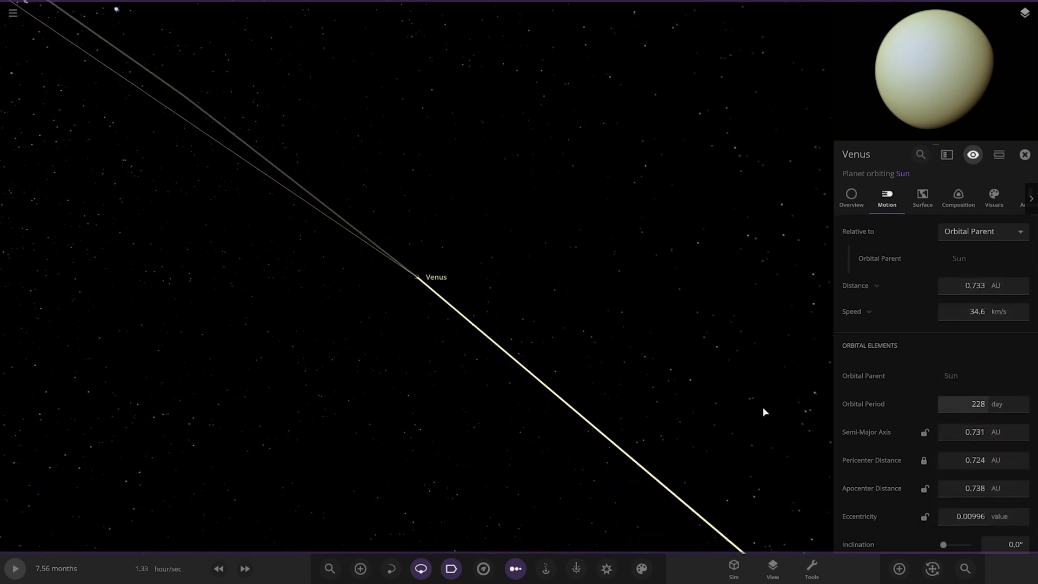
# Hide Venus's atmosphere to inspect its bare surface, then restore it.
pyautogui.scroll(15, 540, 403)
pyautogui.moveTo(462, 406); pyautogui.dragTo(945, 463)
pyautogui.scroll(-3, 519, 432)
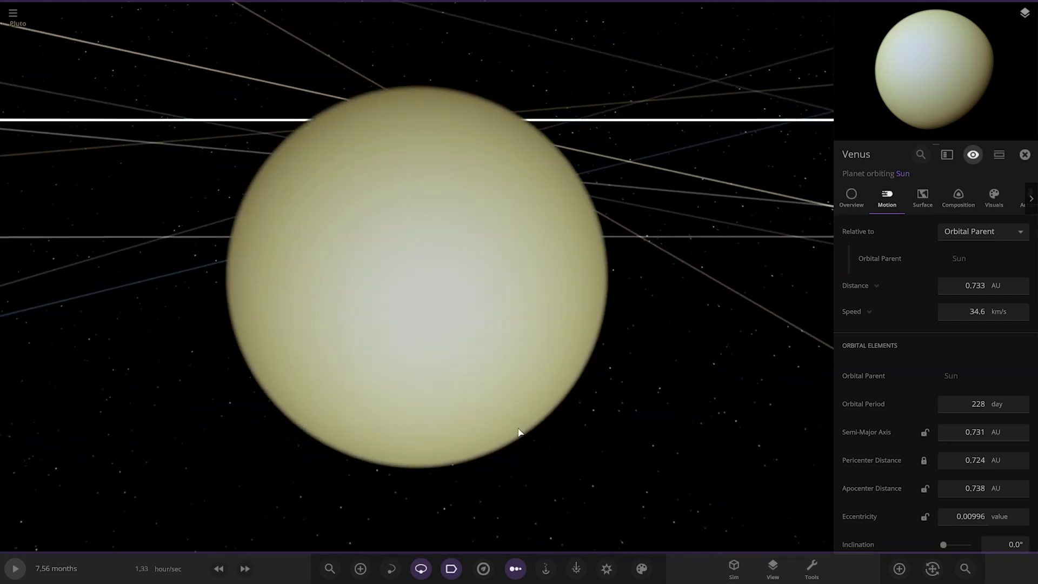
pyautogui.click(860, 199)
pyautogui.moveTo(600, 310); pyautogui.dragTo(565, 327)
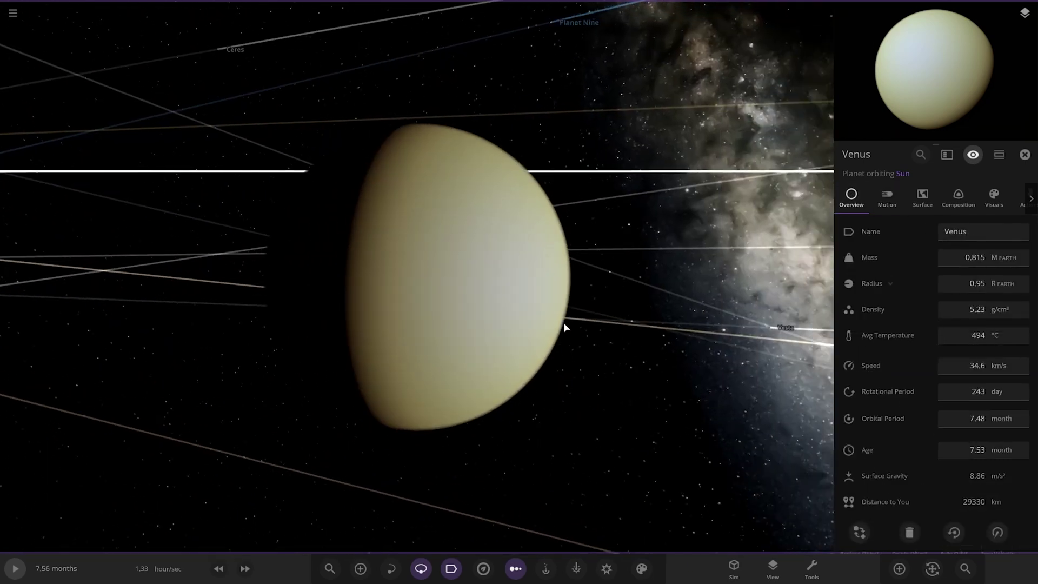
pyautogui.click(993, 200)
pyautogui.click(864, 297)
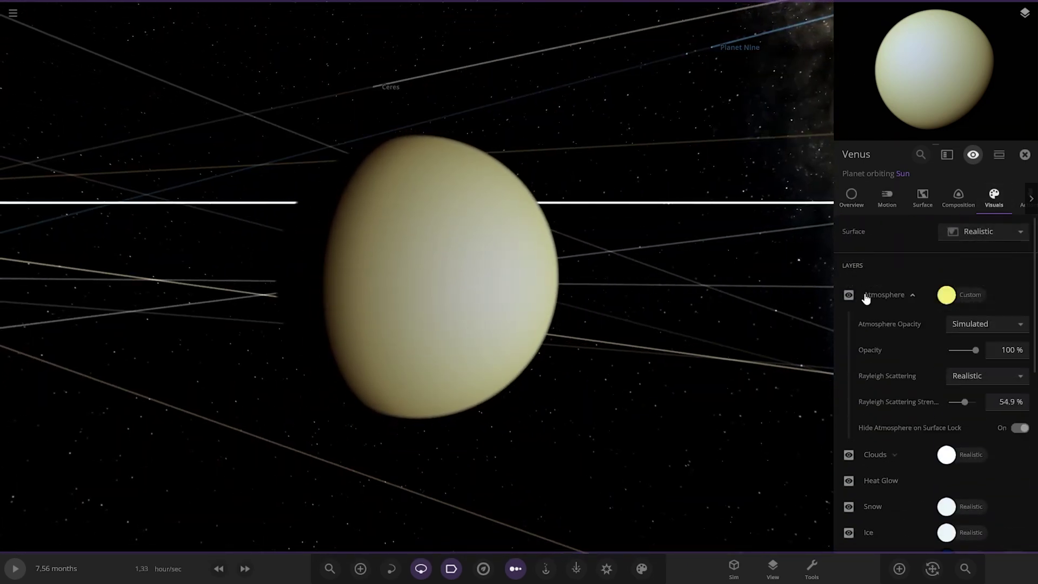
pyautogui.click(849, 294)
pyautogui.scroll(3, 300, 349)
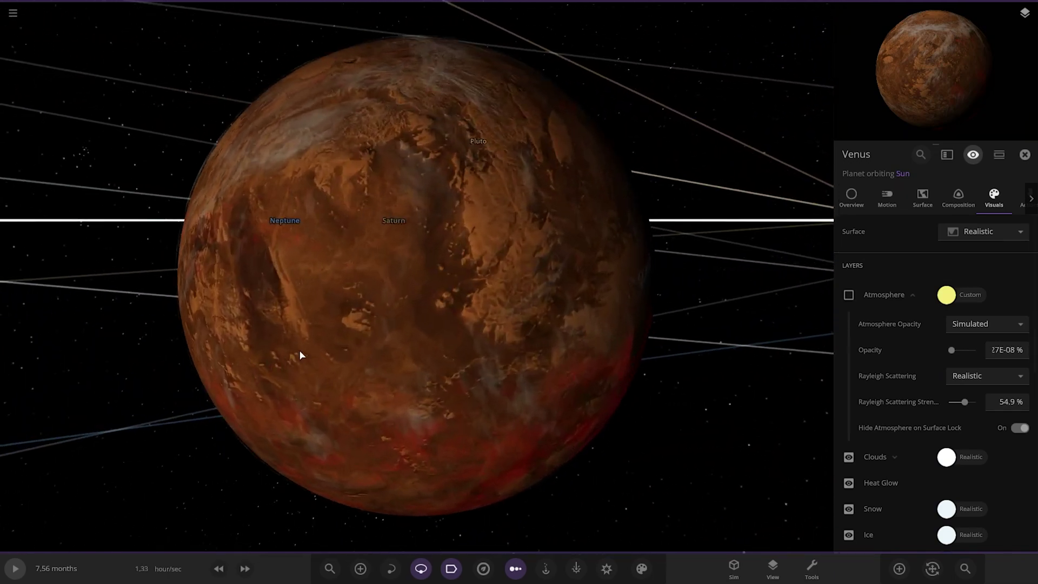
pyautogui.moveTo(300, 349); pyautogui.dragTo(487, 303)
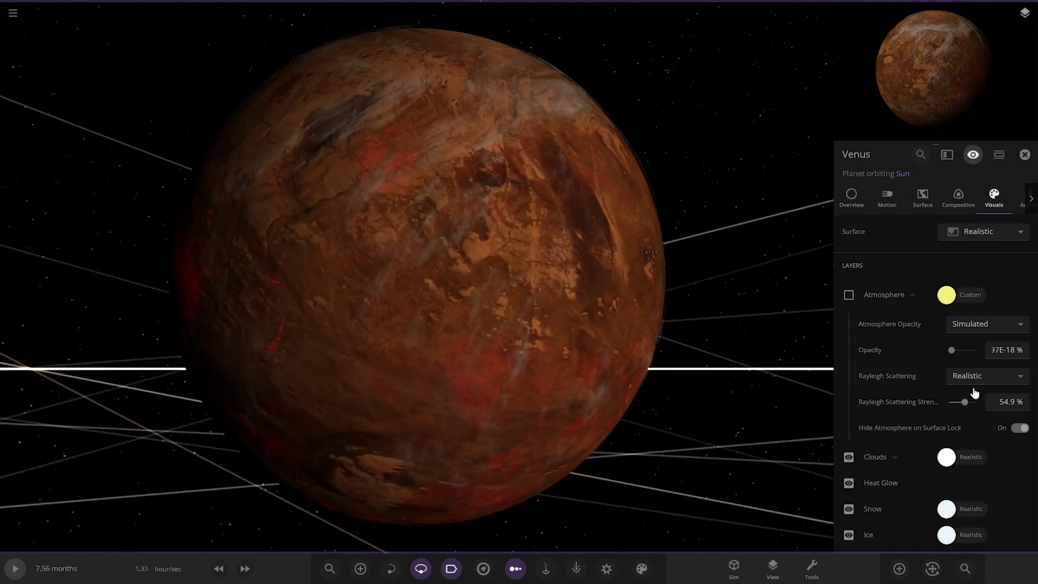
pyautogui.click(848, 295)
pyautogui.scroll(-3, 740, 260)
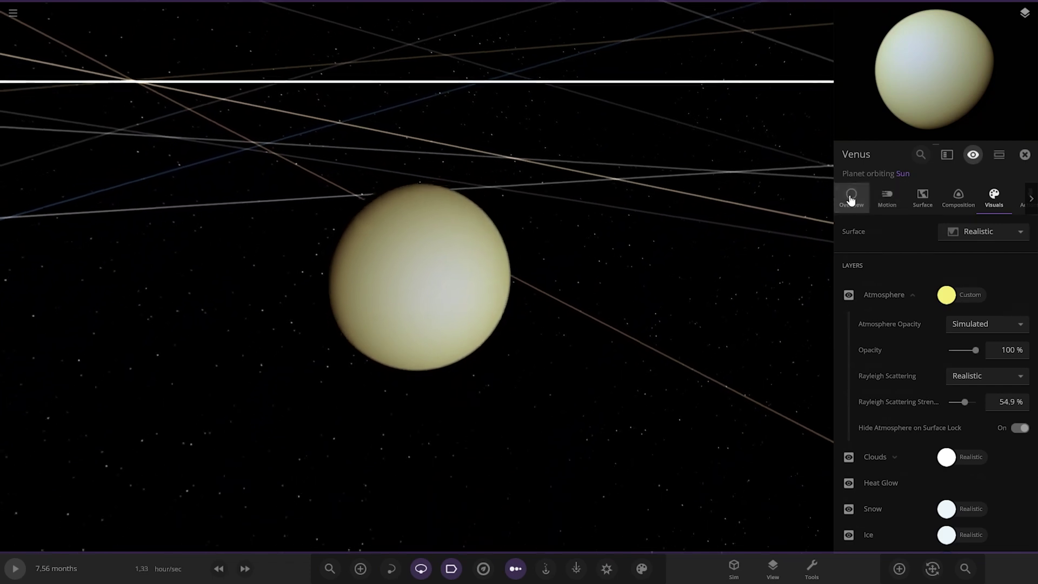
# Show Venus's radius as 6055 km and zoom out to its orbit around the Sun.
pyautogui.click(851, 200)
pyautogui.click(978, 282)
pyautogui.click(1012, 283)
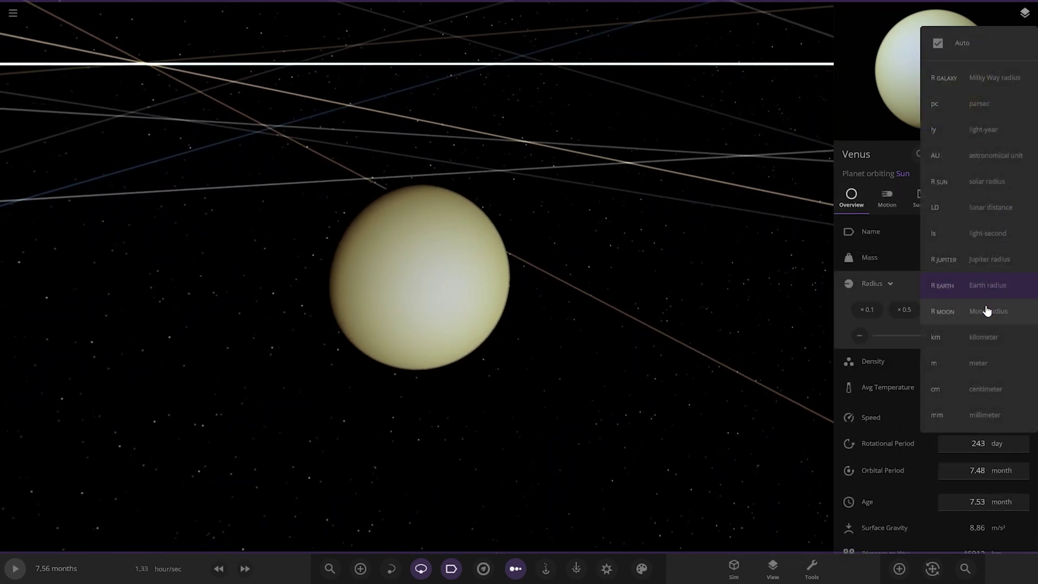
pyautogui.click(983, 337)
pyautogui.scroll(-5, 576, 327)
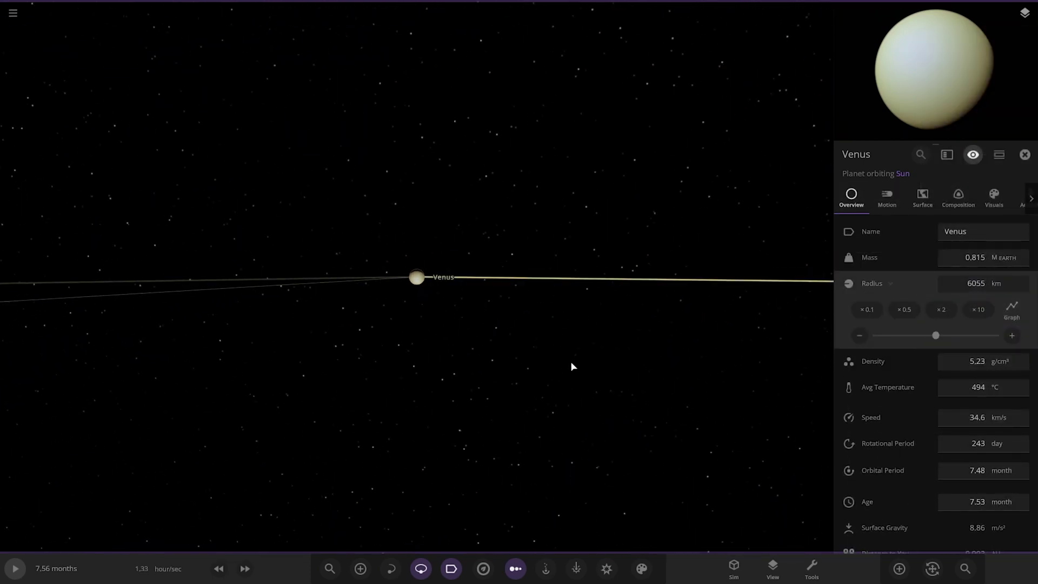
pyautogui.scroll(-15, 571, 363)
pyautogui.moveTo(572, 362); pyautogui.dragTo(439, 352)
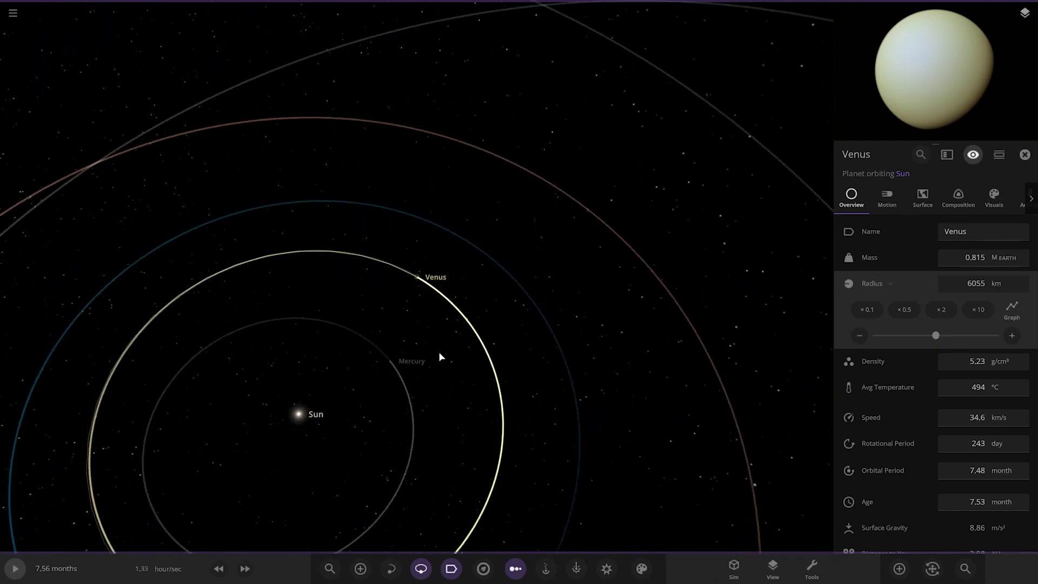
pyautogui.scroll(-5, 439, 354)
# Select Earth and toggle its atmosphere and cloud layers off, then back on.
pyautogui.click(434, 415)
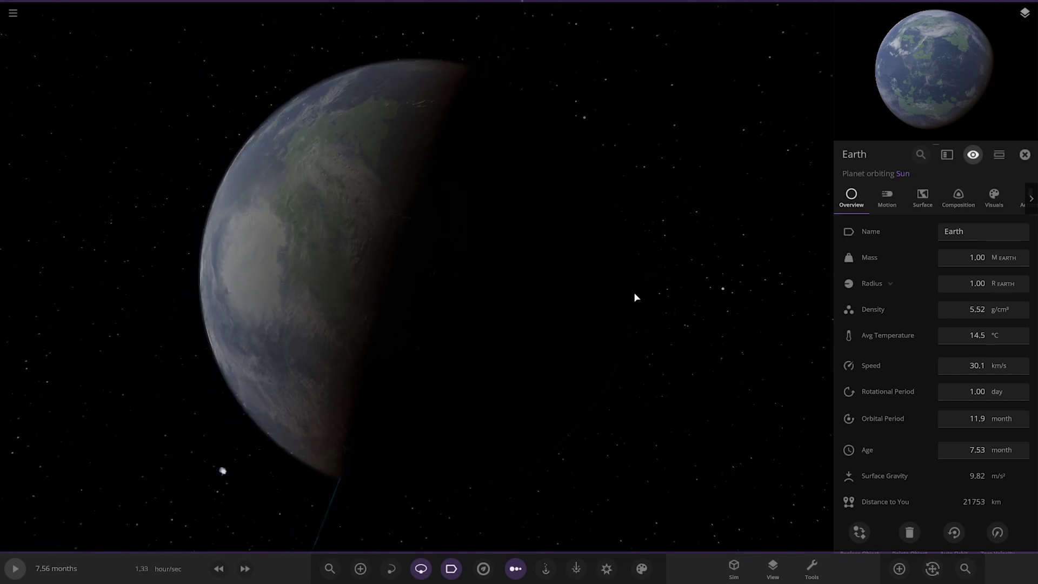
pyautogui.moveTo(635, 293); pyautogui.dragTo(587, 288)
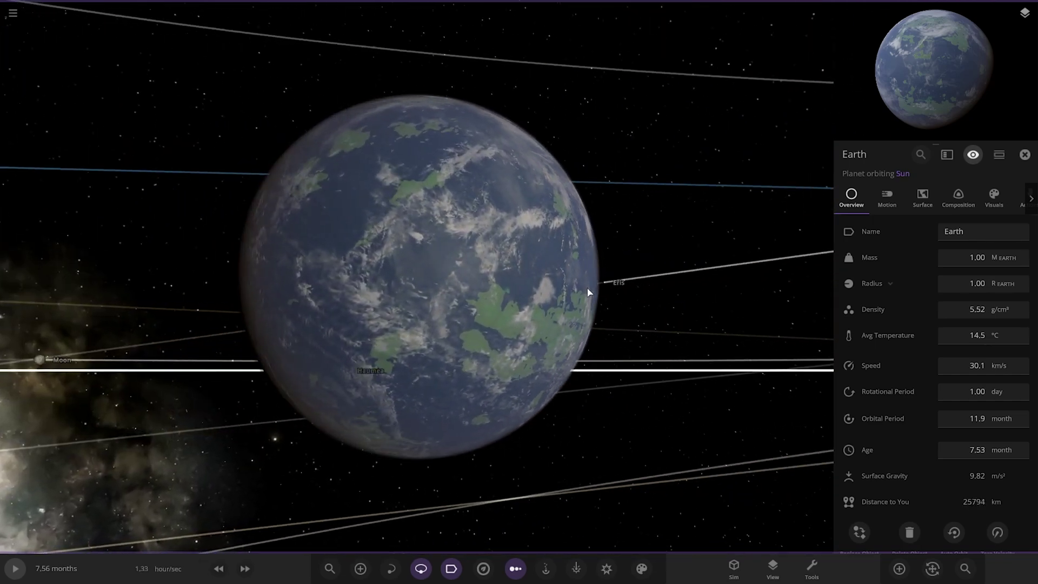
pyautogui.click(994, 197)
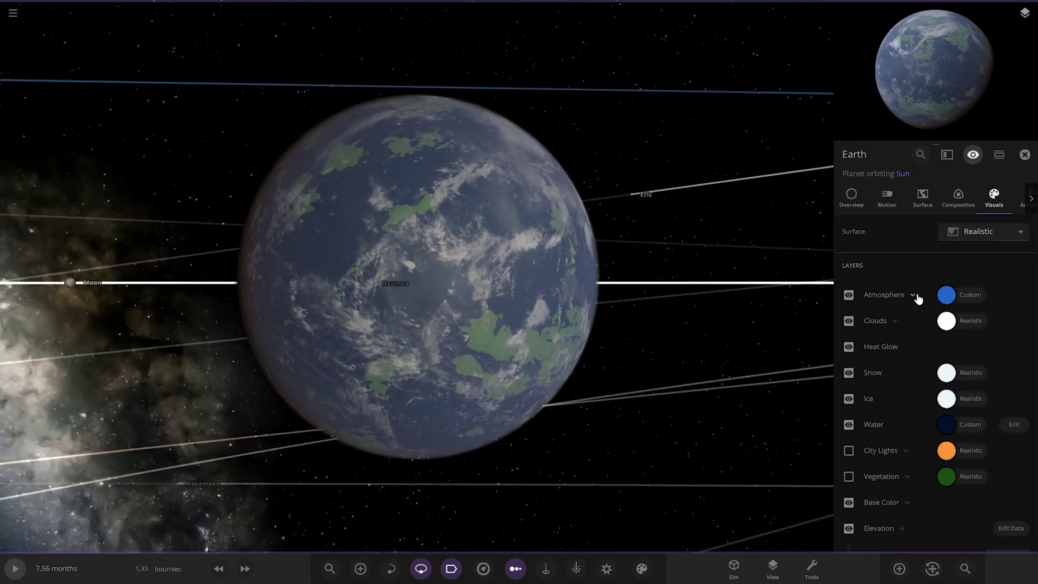
pyautogui.click(849, 294)
pyautogui.click(849, 320)
pyautogui.moveTo(739, 319)
pyautogui.mouseDown()
pyautogui.moveTo(375, 343)
pyautogui.moveTo(727, 335)
pyautogui.mouseUp()
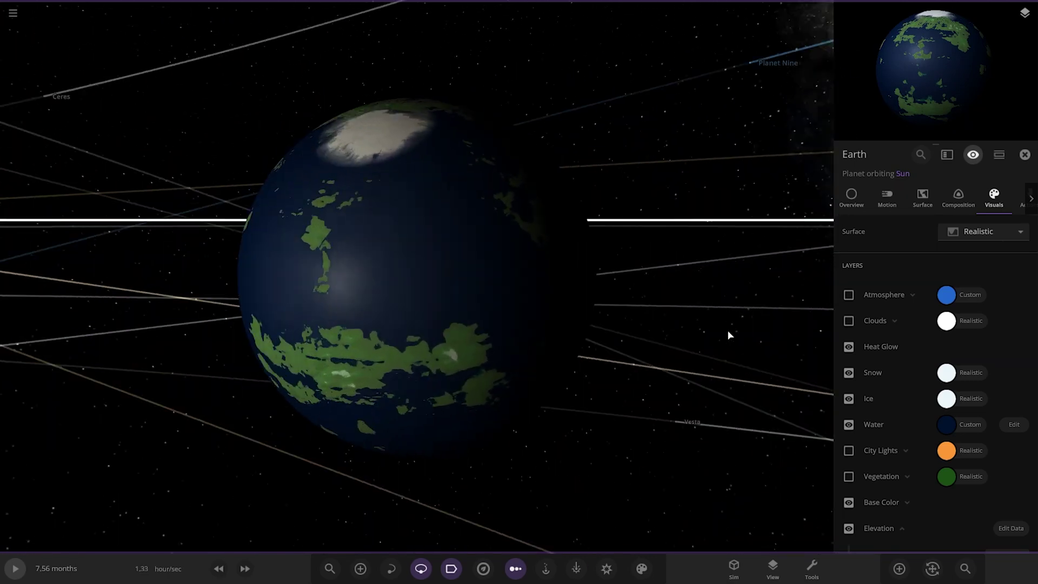
pyautogui.click(849, 294)
pyautogui.click(849, 321)
# Review Earth's composition, then return to its overview and zoom out.
pyautogui.click(958, 197)
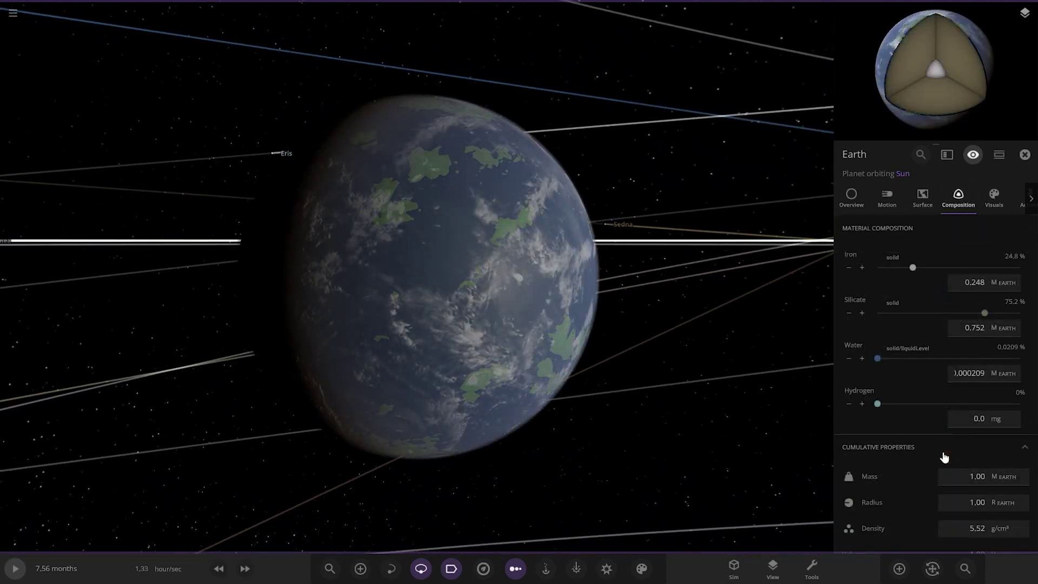
pyautogui.scroll(-15, 944, 459)
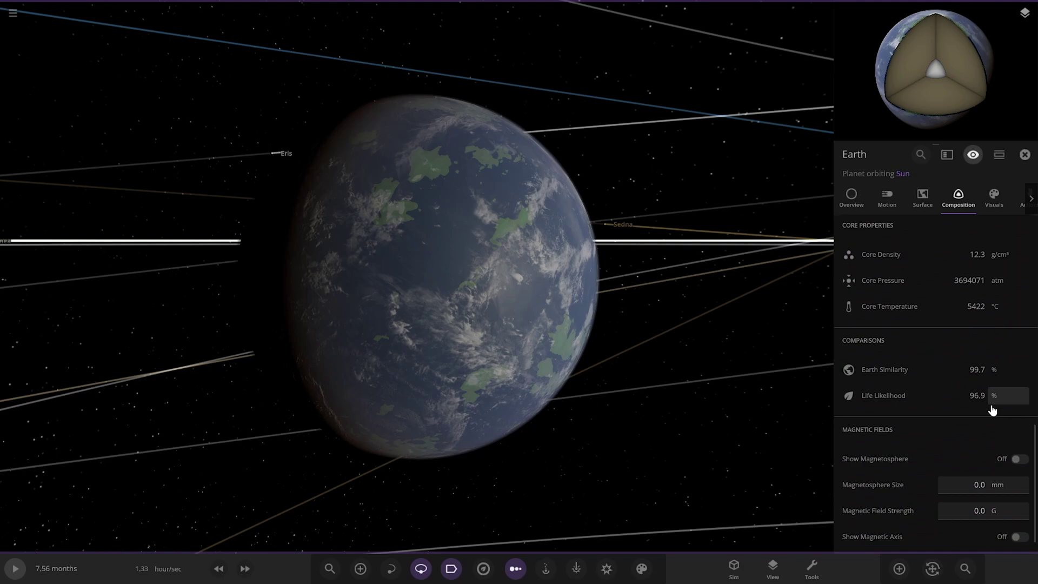
pyautogui.click(851, 197)
pyautogui.moveTo(630, 340); pyautogui.dragTo(511, 413)
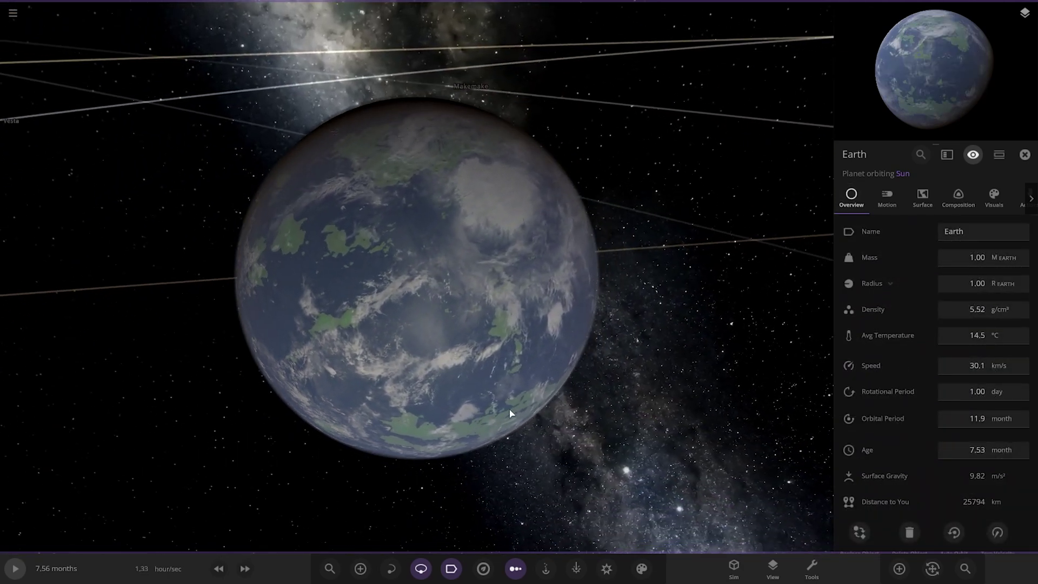
pyautogui.scroll(-10, 456, 413)
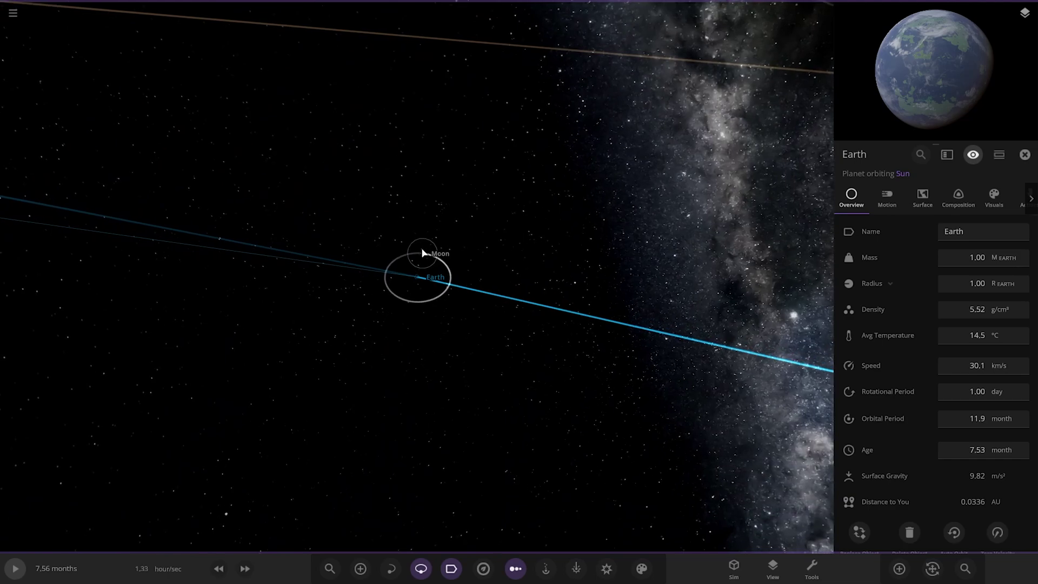
# Select the Moon and show its orbital elements with its orbit around Earth in view.
pyautogui.click(423, 253)
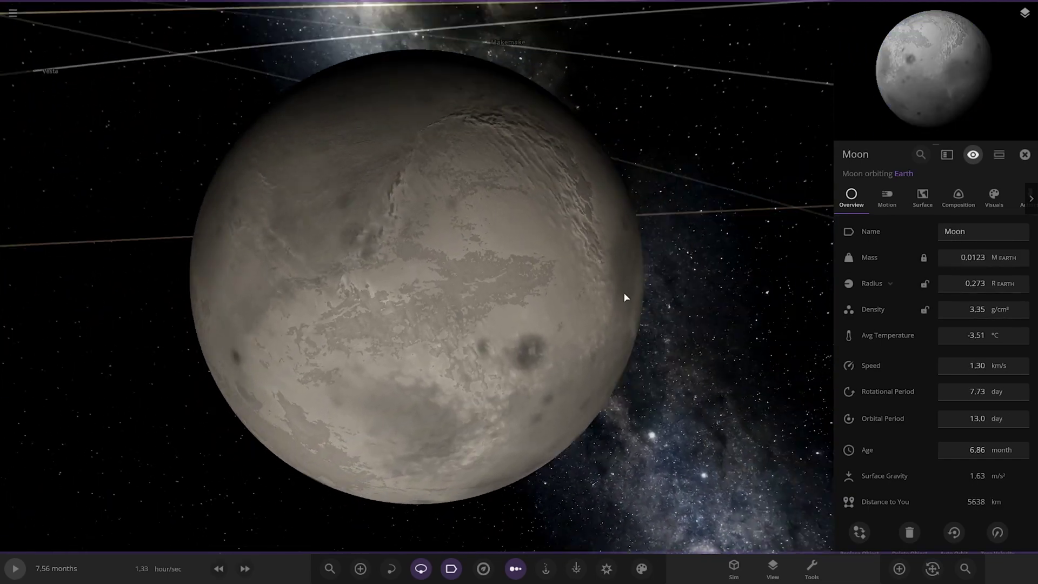
pyautogui.moveTo(624, 297); pyautogui.dragTo(894, 227)
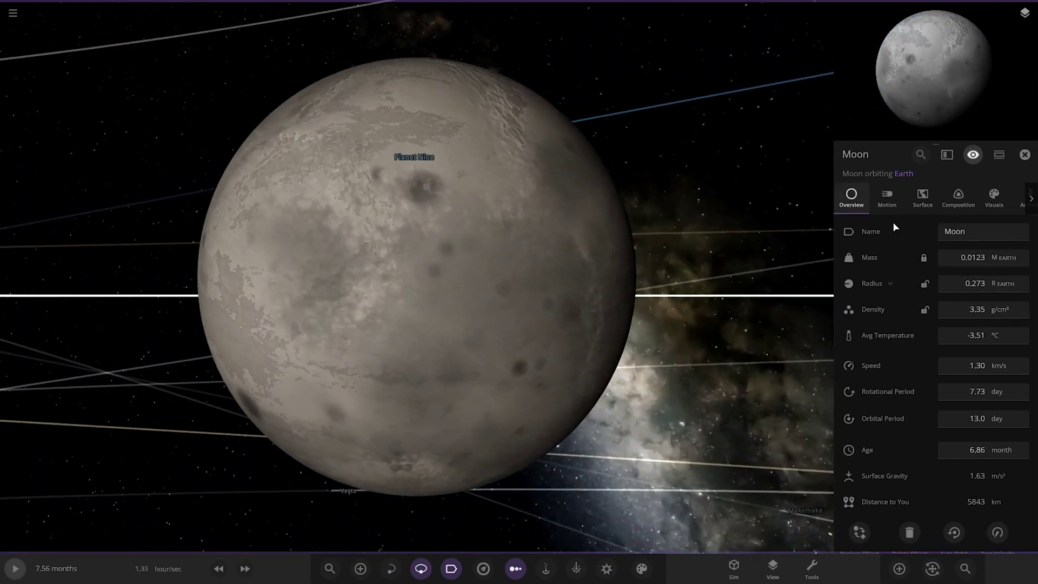
pyautogui.click(887, 198)
pyautogui.scroll(-5, 475, 235)
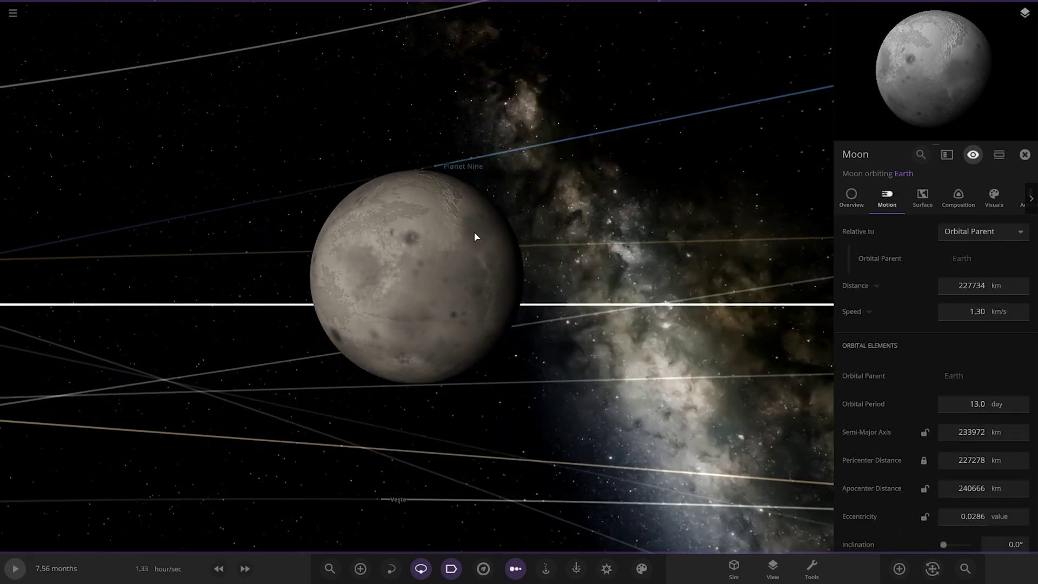
pyautogui.moveTo(535, 319); pyautogui.dragTo(868, 381)
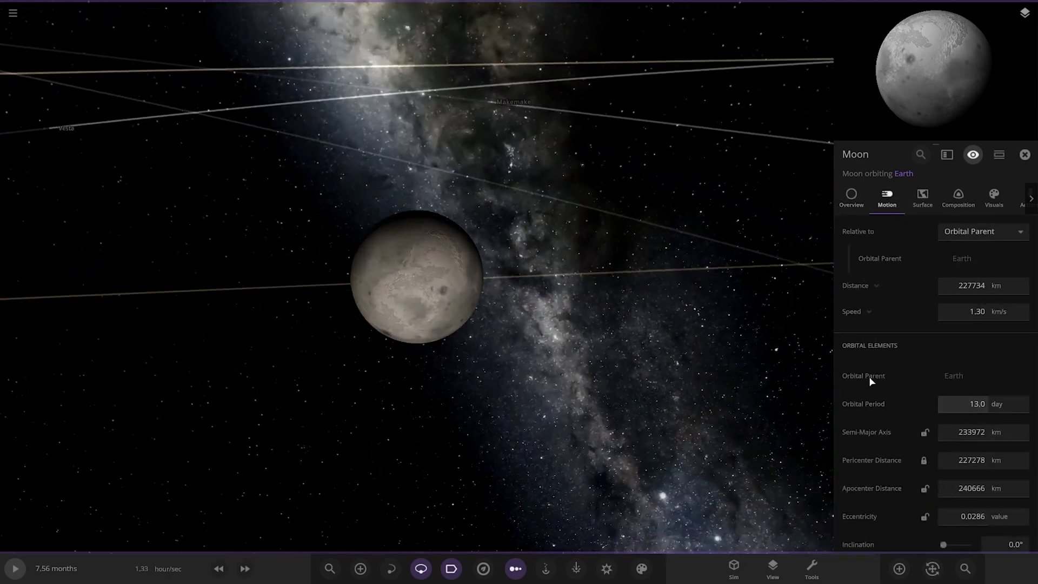
pyautogui.scroll(-10, 378, 260)
pyautogui.moveTo(378, 260); pyautogui.dragTo(357, 370)
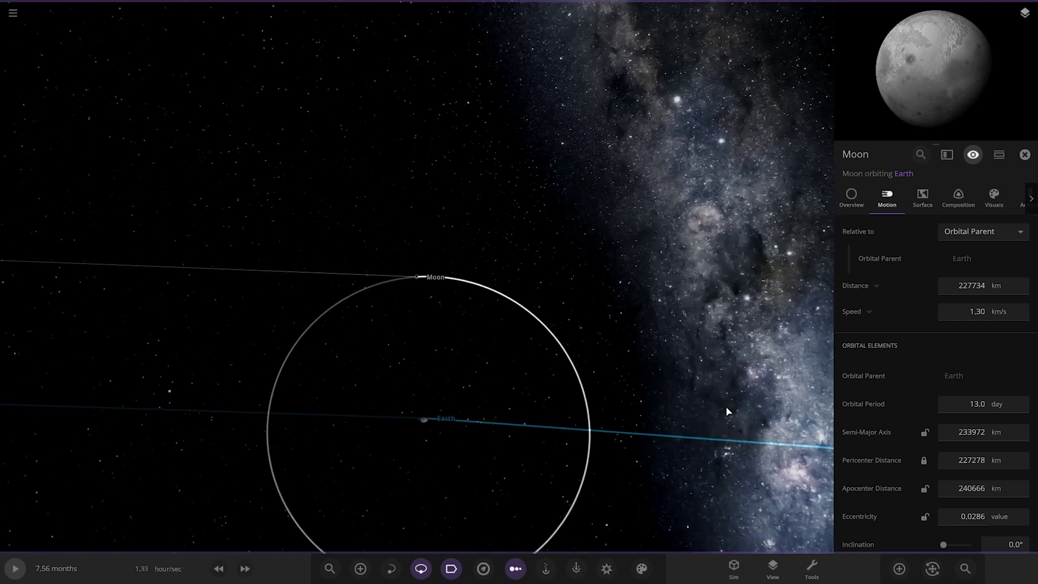
# Change the Moon's orbital period from 13 to 29 days.
pyautogui.click(968, 412)
pyautogui.press('Delete')
pyautogui.press('Delete')
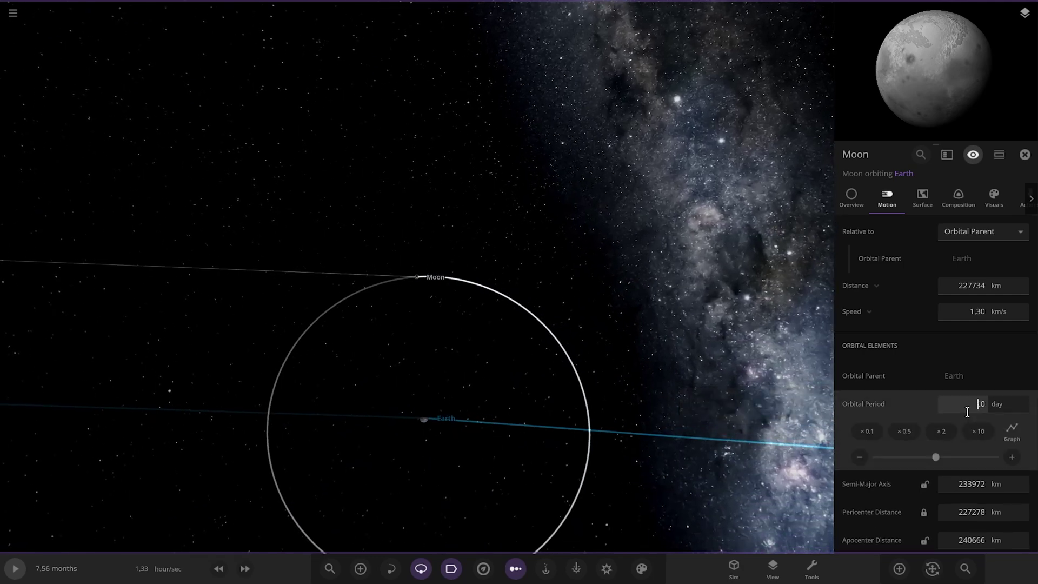
pyautogui.write('29')
pyautogui.press('Return')
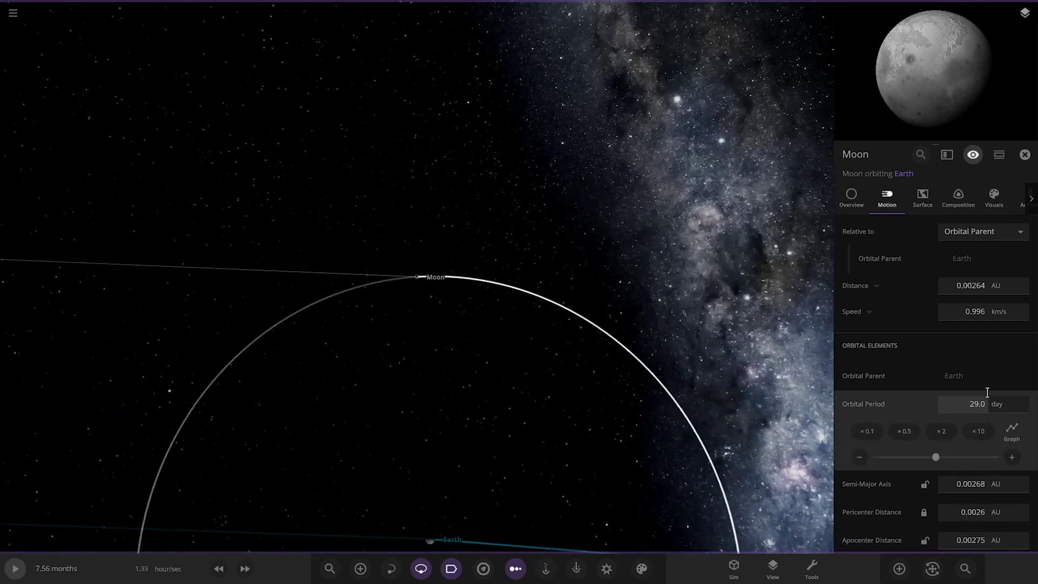
pyautogui.scroll(-2, 988, 391)
pyautogui.scroll(-5, 589, 363)
pyautogui.moveTo(586, 362); pyautogui.dragTo(428, 314)
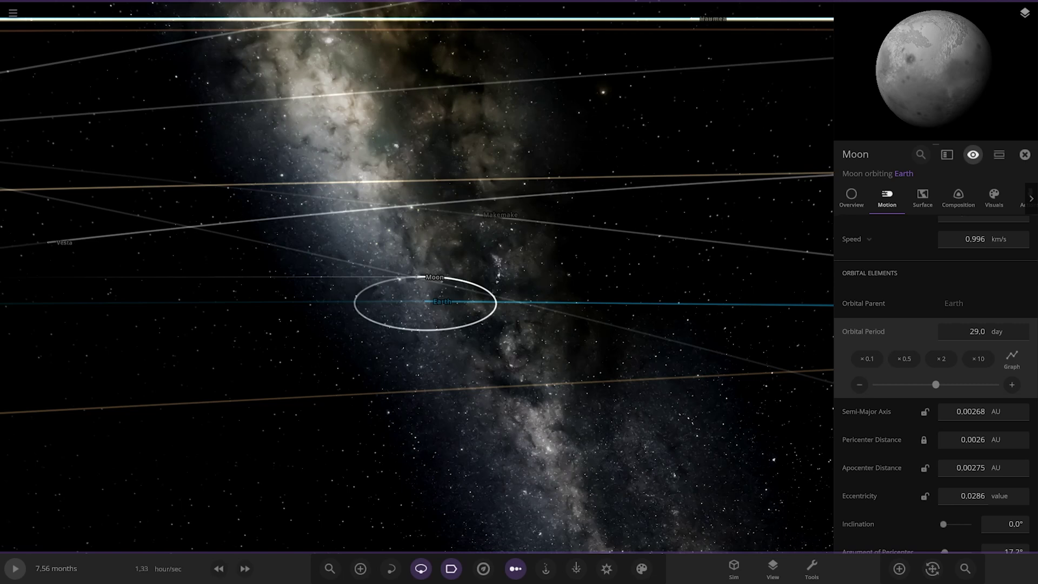
pyautogui.scroll(-10, 564, 269)
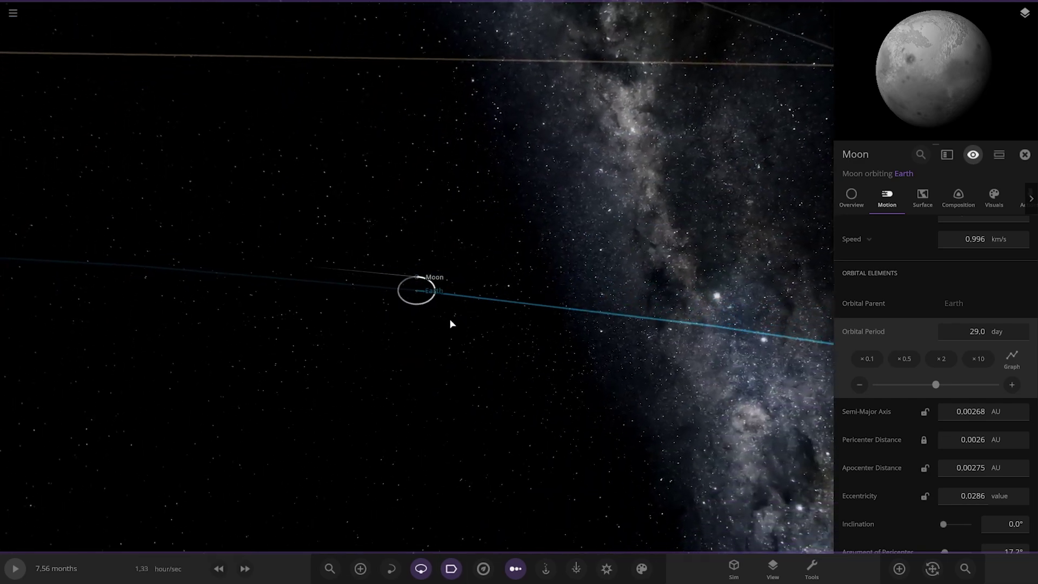
pyautogui.scroll(-5, 494, 371)
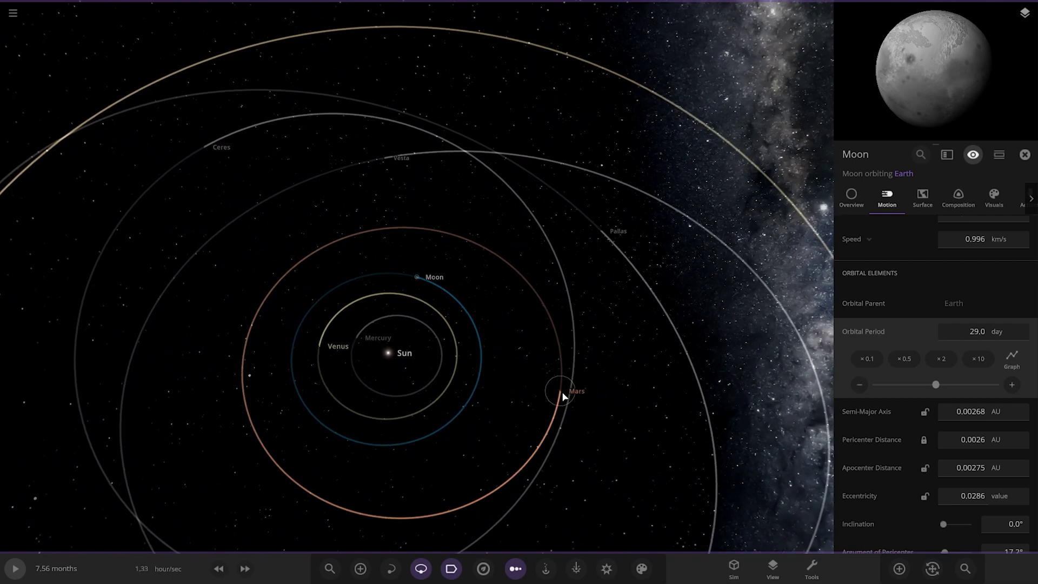
# Fly to Mars and show its radius in kilometres, 3389 km.
pyautogui.doubleClick(562, 392)
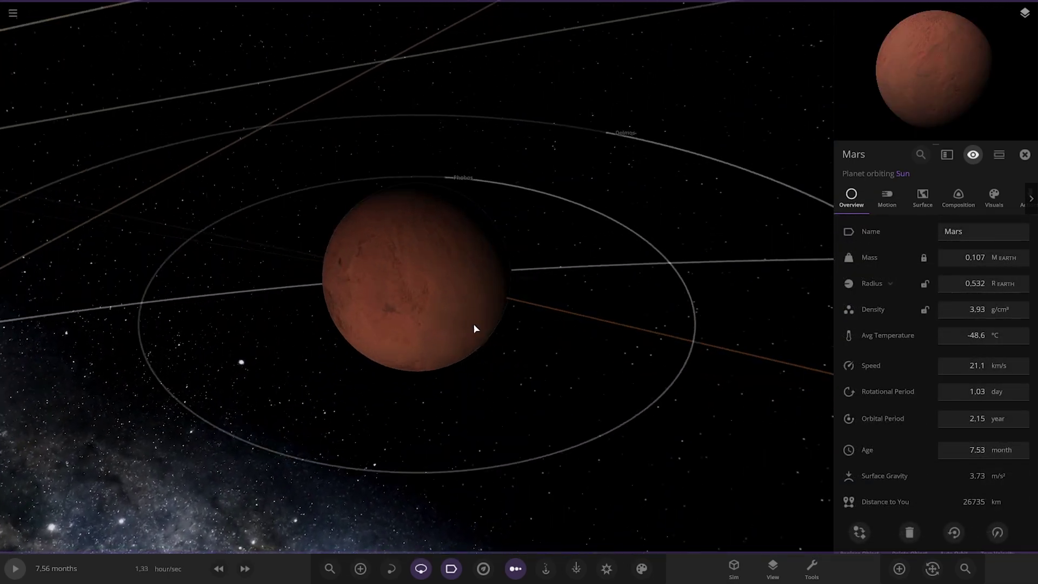
pyautogui.moveTo(603, 284); pyautogui.dragTo(633, 277)
pyautogui.scroll(4, 567, 344)
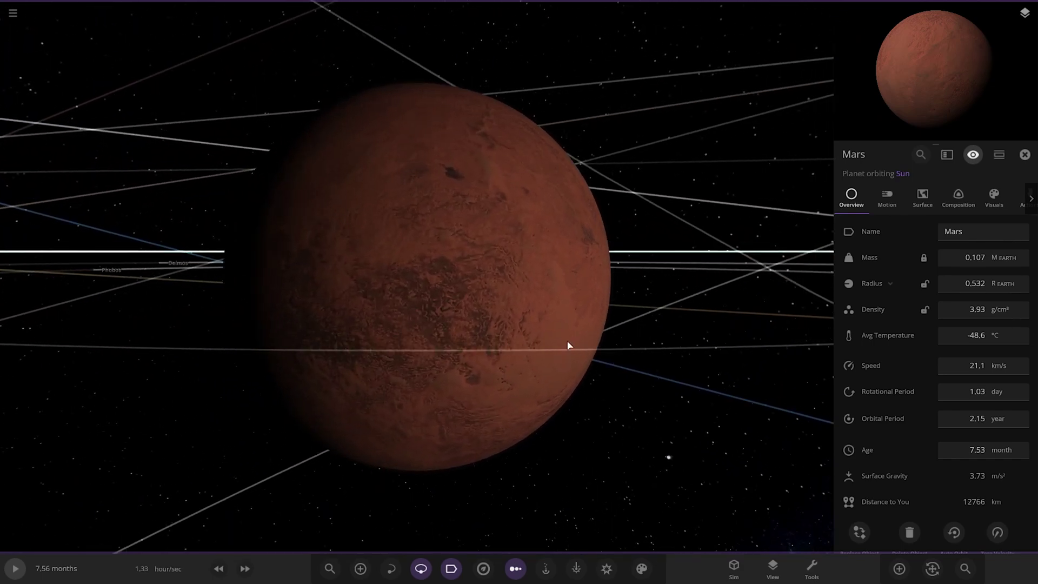
pyautogui.moveTo(563, 344); pyautogui.dragTo(515, 333)
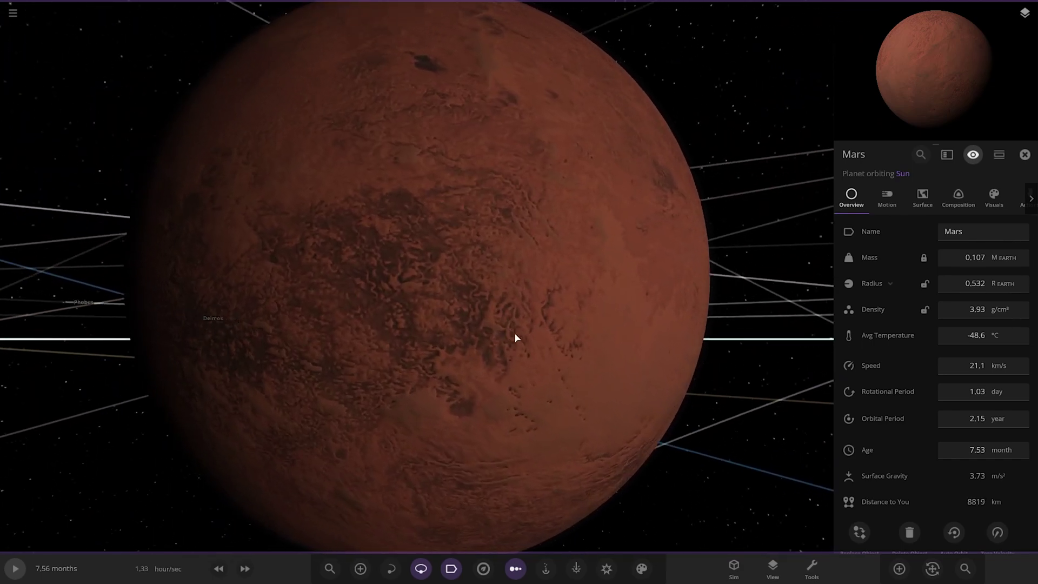
pyautogui.click(1001, 285)
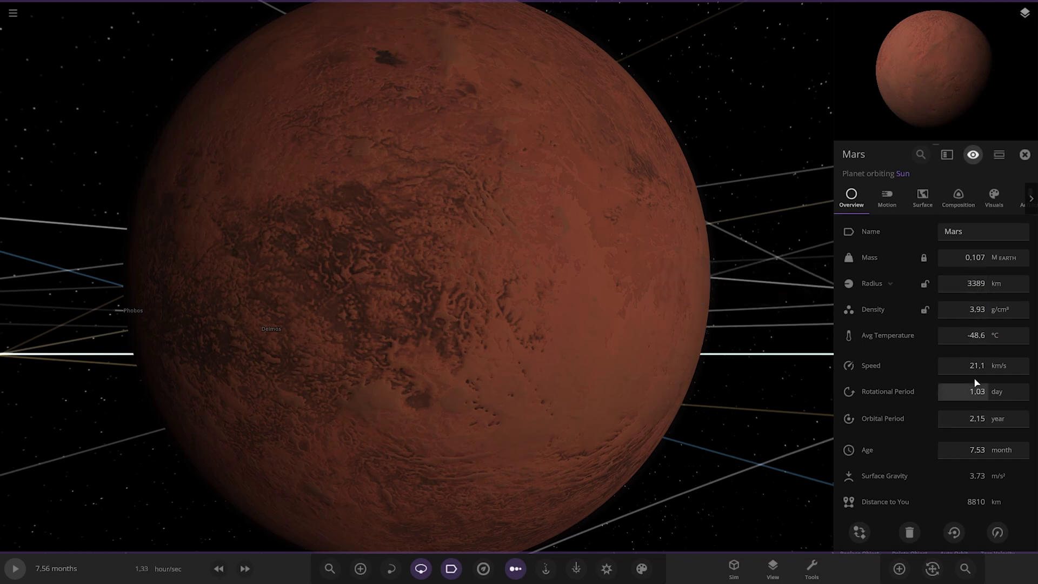
pyautogui.click(996, 394)
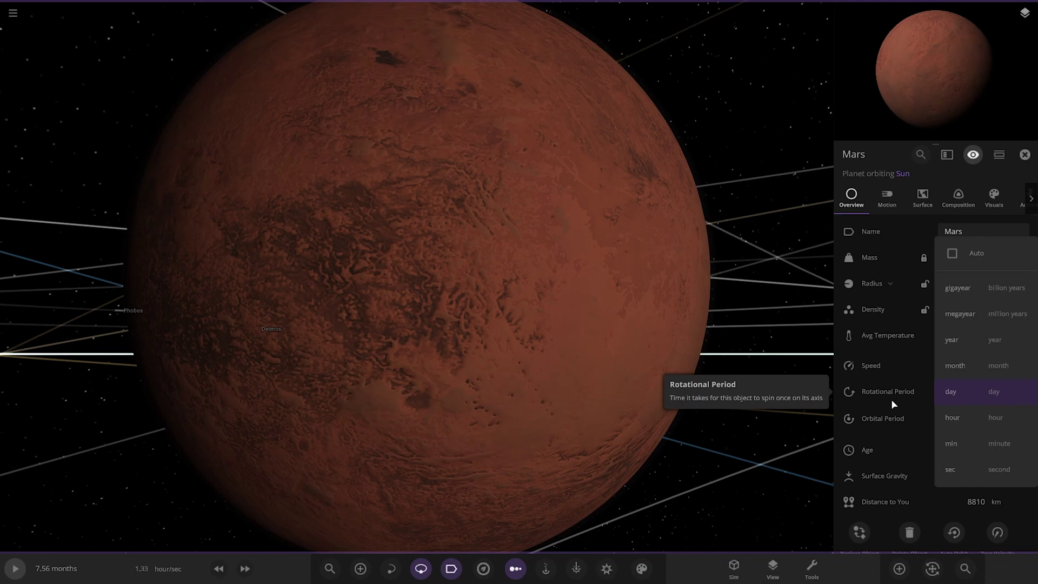
# Show Mars's orbital period in days, reading 786 days.
pyautogui.click(886, 197)
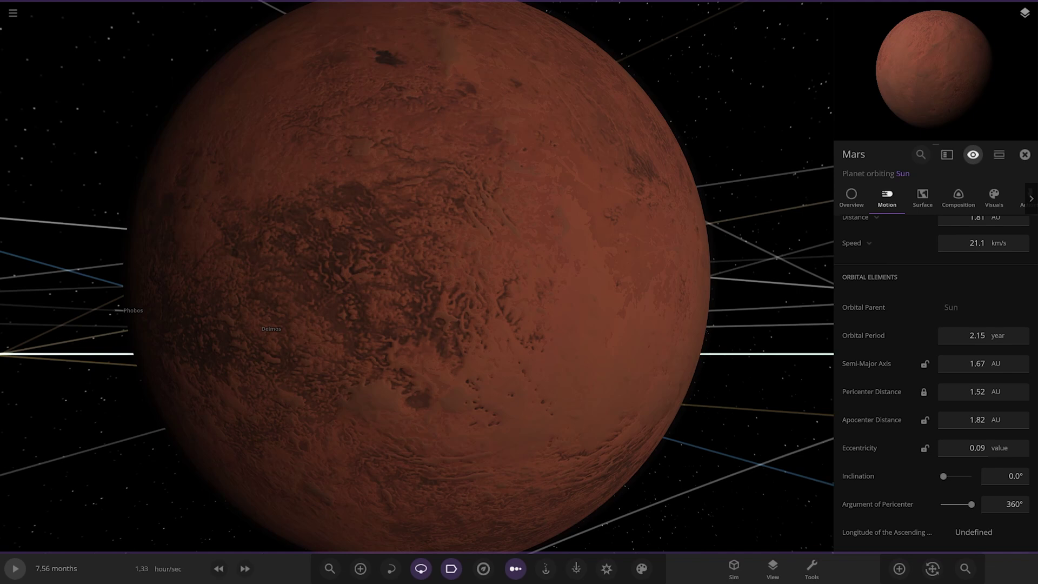
pyautogui.click(998, 337)
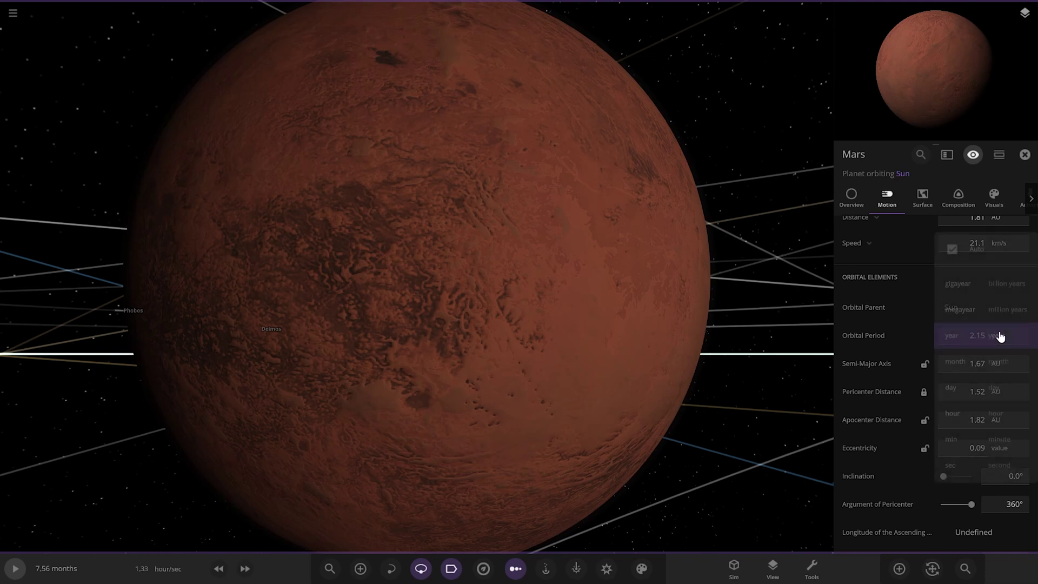
pyautogui.click(992, 413)
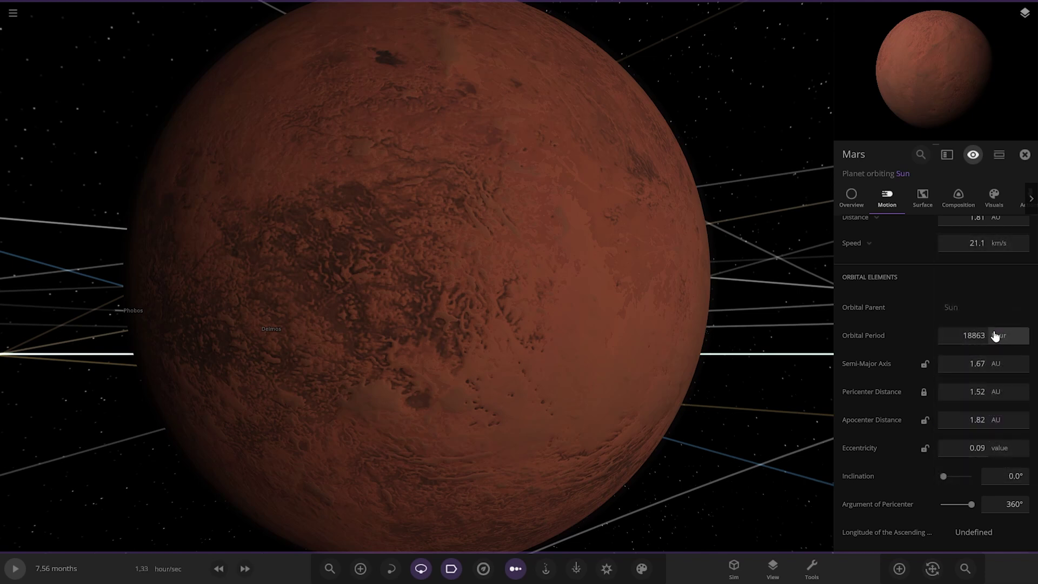
pyautogui.click(996, 336)
pyautogui.click(974, 314)
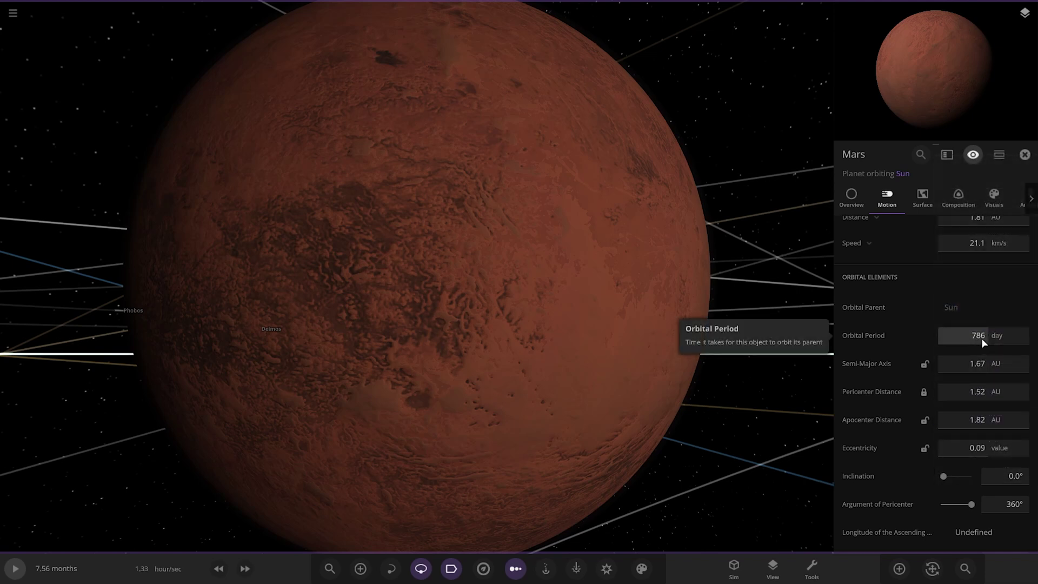
pyautogui.scroll(-5, 456, 397)
pyautogui.scroll(-10, 456, 398)
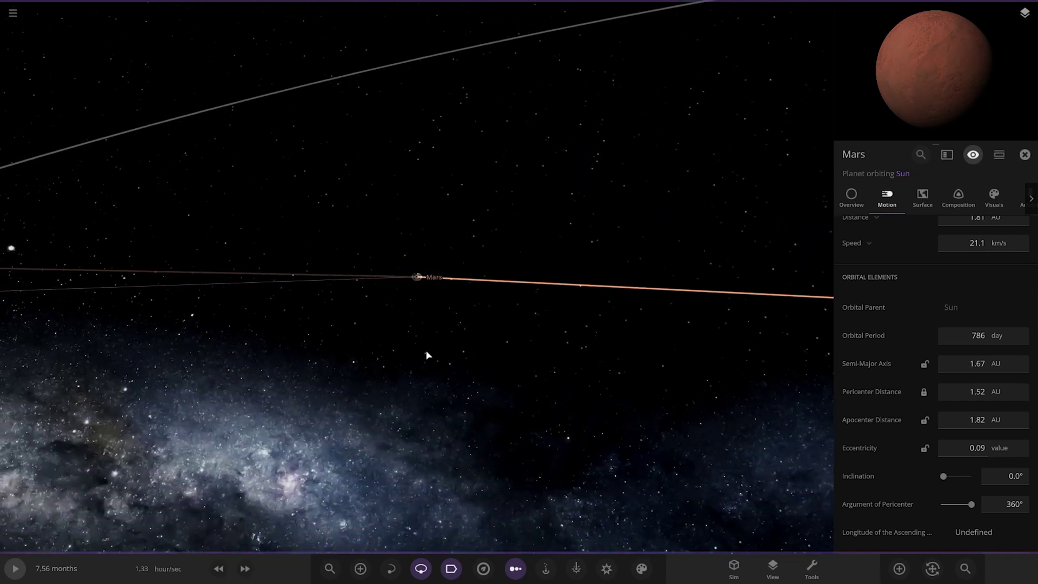
pyautogui.scroll(-10, 437, 371)
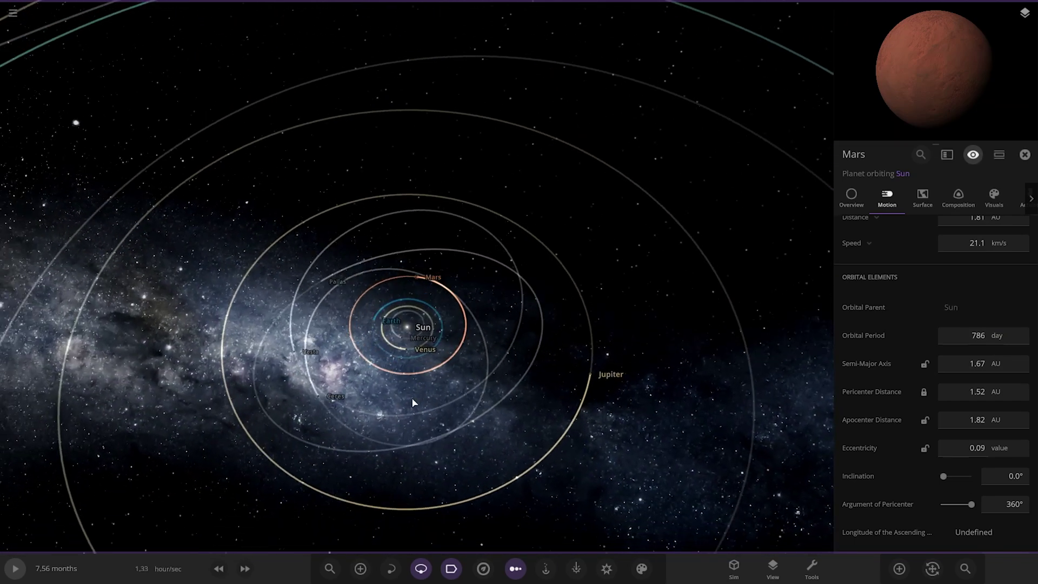
# Look at asteroids Pallas and Vesta, then fly to Ceres.
pyautogui.click(341, 275)
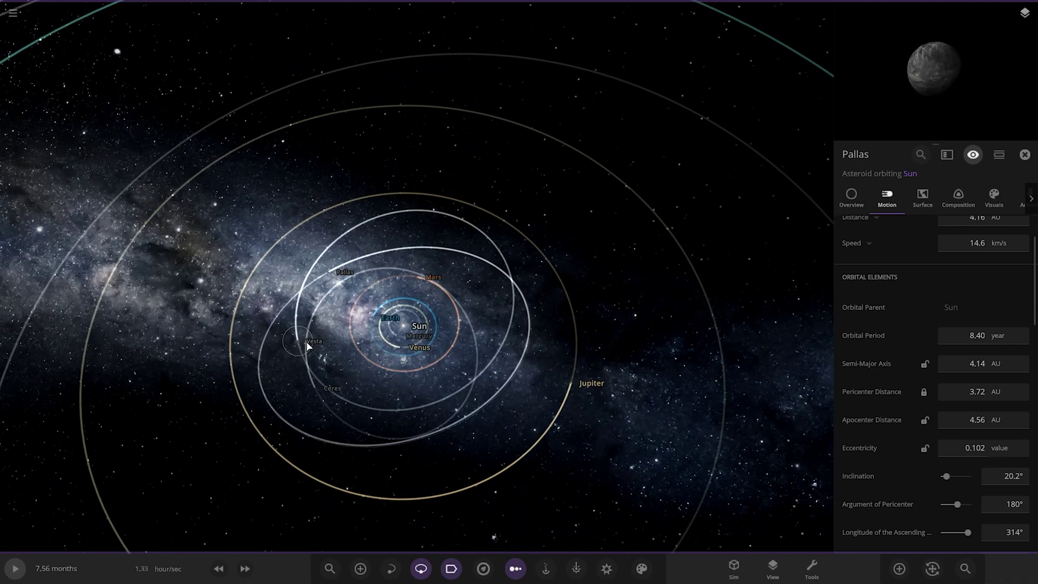
pyautogui.click(307, 344)
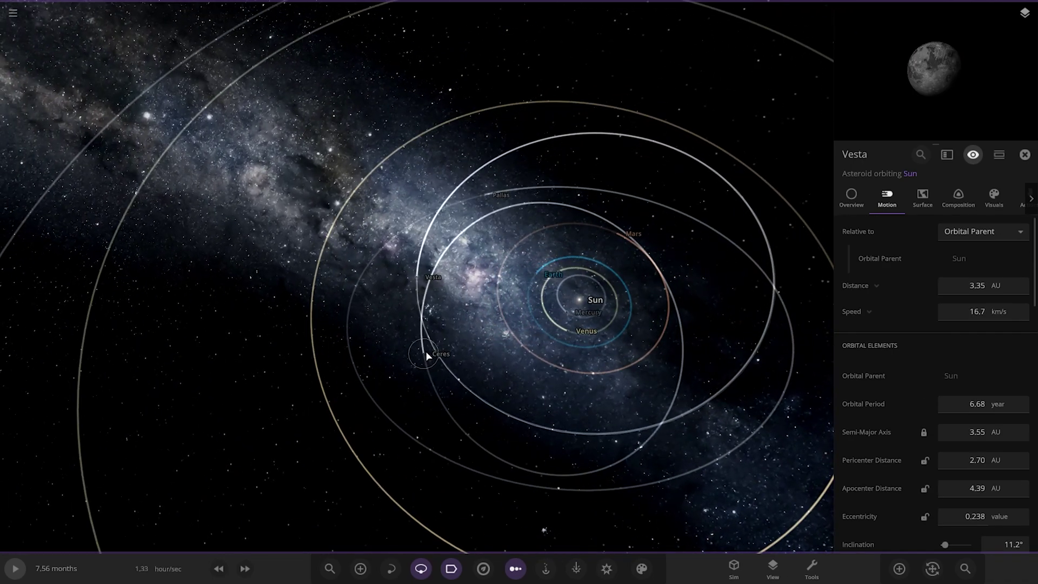
pyautogui.doubleClick(426, 355)
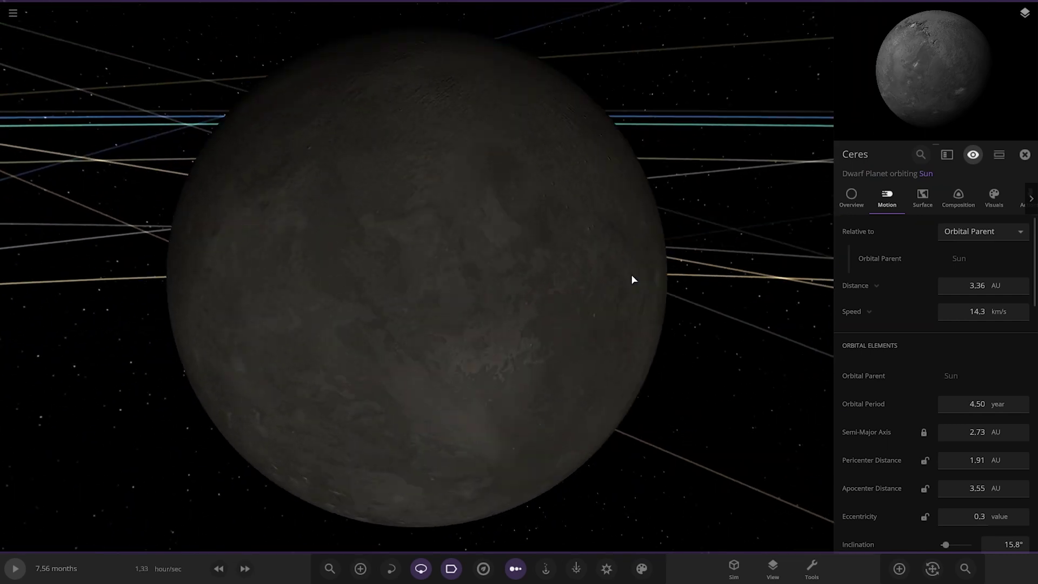
pyautogui.scroll(-5, 632, 275)
pyautogui.moveTo(632, 275); pyautogui.dragTo(739, 225)
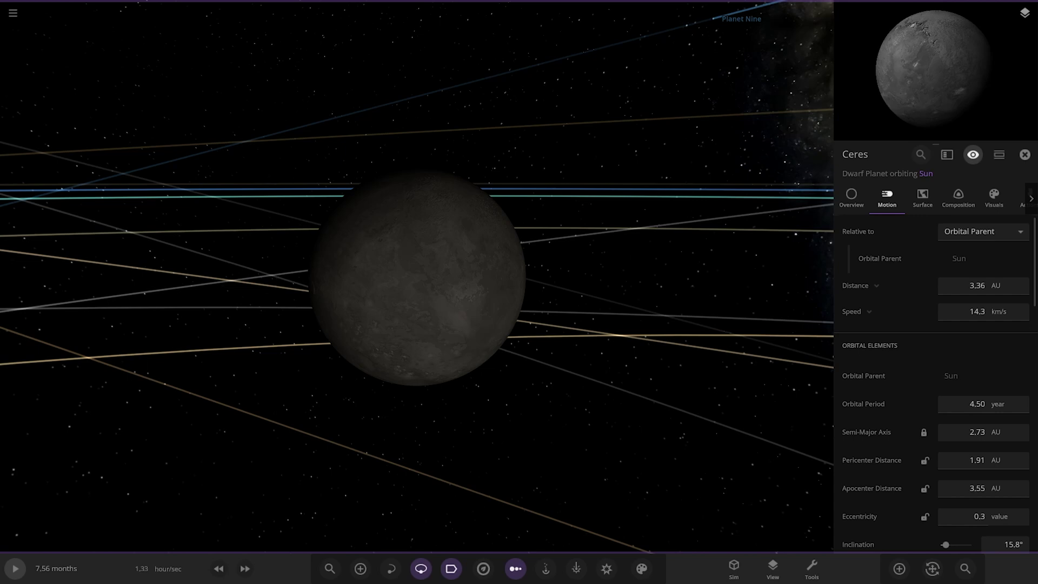
# Show Ceres' orbital period as 1643 days and pull back to the inner solar system.
pyautogui.click(982, 410)
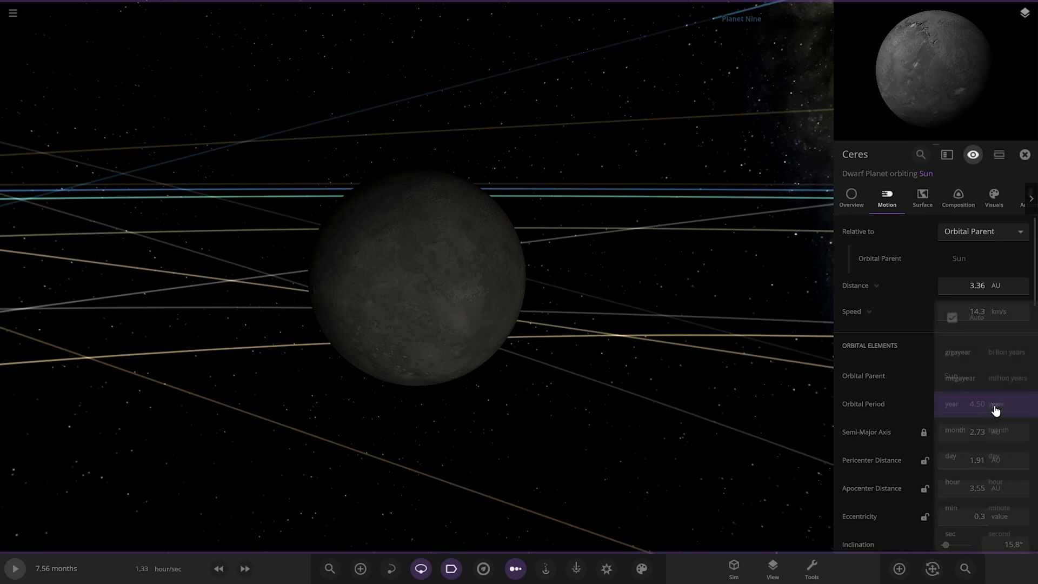
pyautogui.click(976, 482)
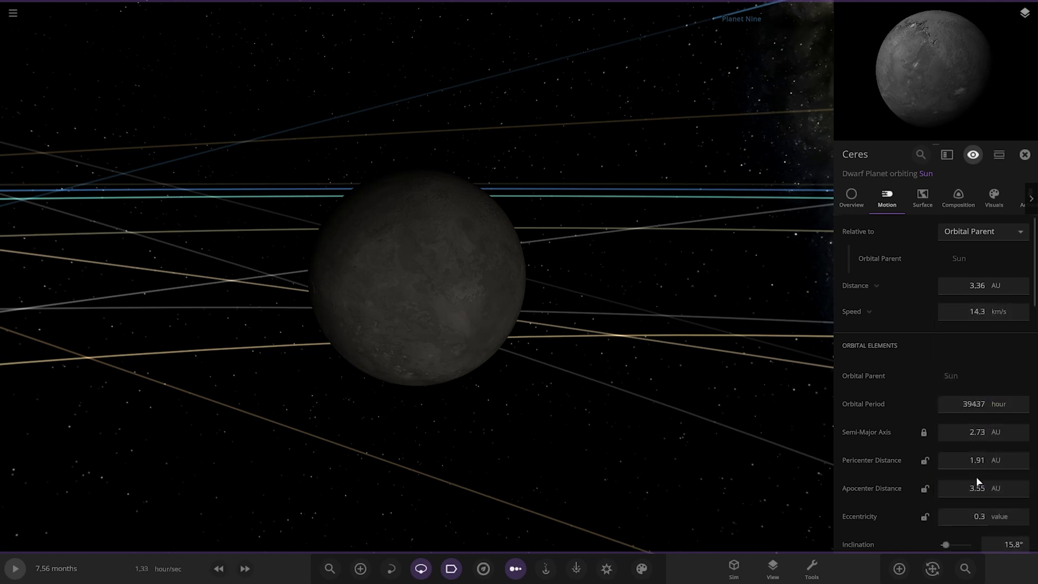
pyautogui.click(980, 411)
pyautogui.click(1000, 378)
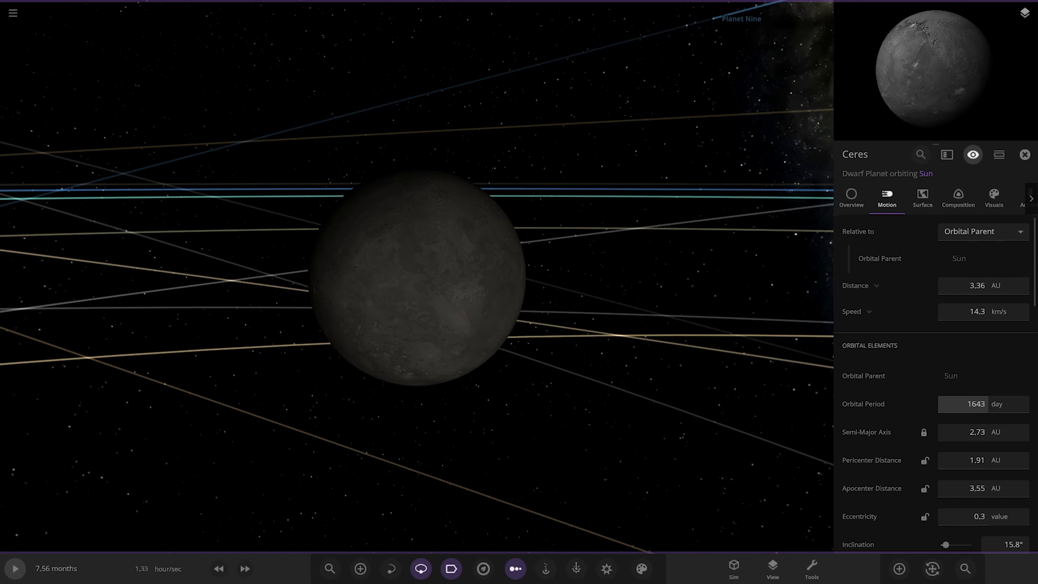
pyautogui.scroll(-10, 519, 348)
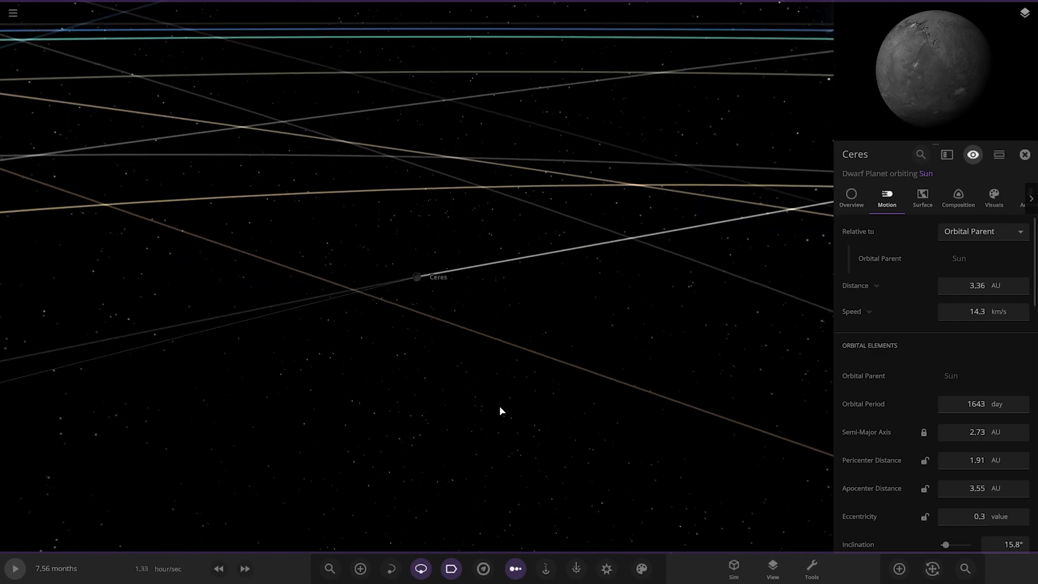
pyautogui.scroll(-15, 400, 369)
pyautogui.moveTo(400, 369); pyautogui.dragTo(452, 435)
# Select Jupiter, frame its moon system nearly edge-on, and view its overview.
pyautogui.click(386, 411)
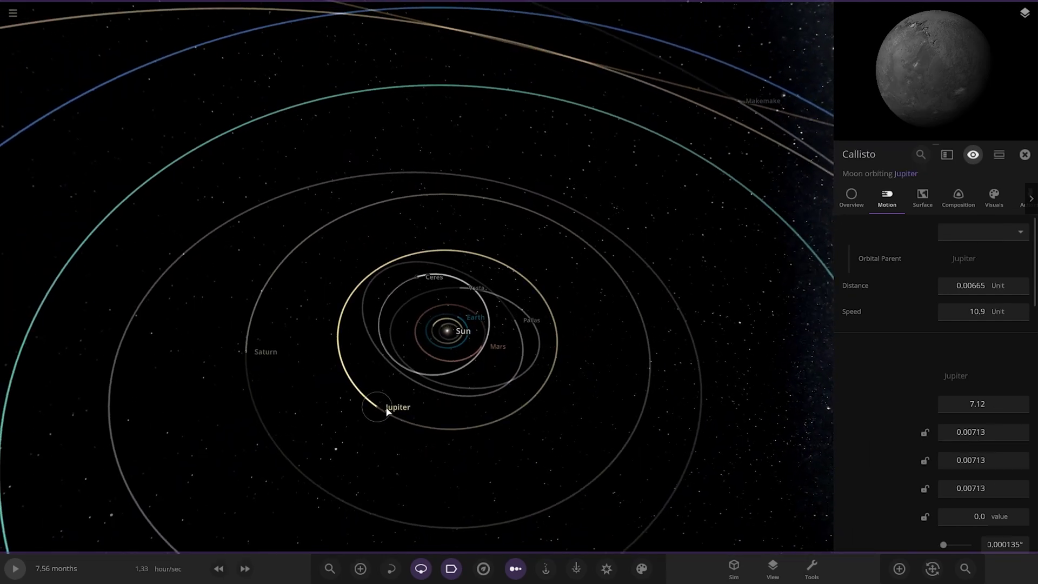
pyautogui.scroll(15, 386, 411)
pyautogui.moveTo(421, 435); pyautogui.dragTo(296, 371)
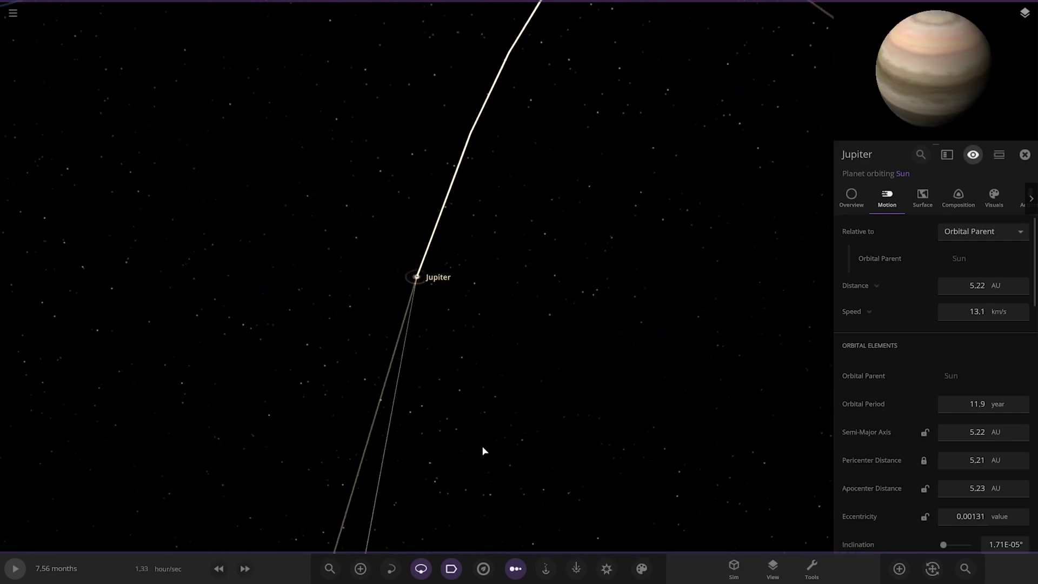
pyautogui.moveTo(483, 449); pyautogui.dragTo(432, 421)
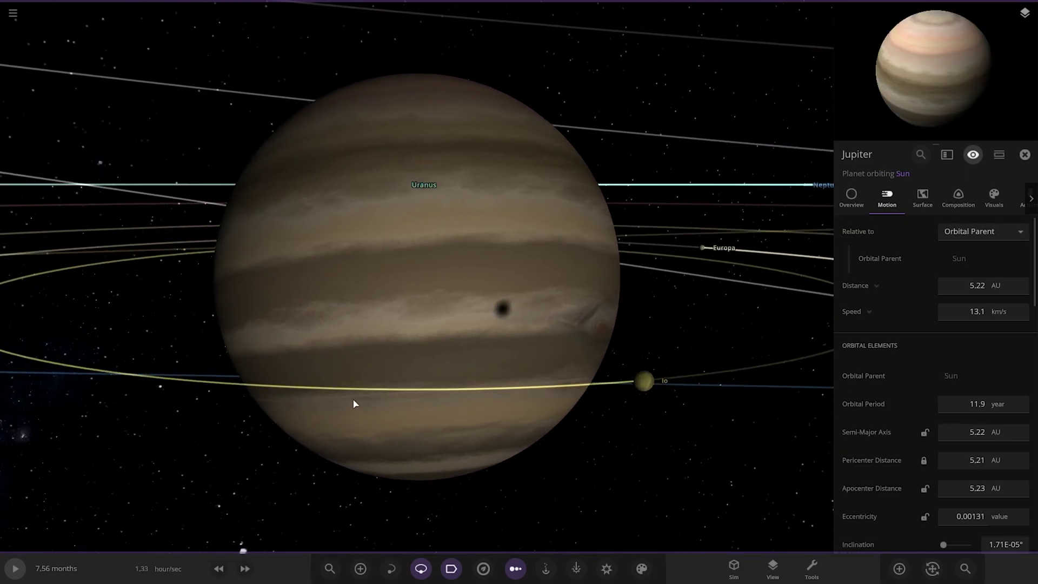
pyautogui.click(852, 198)
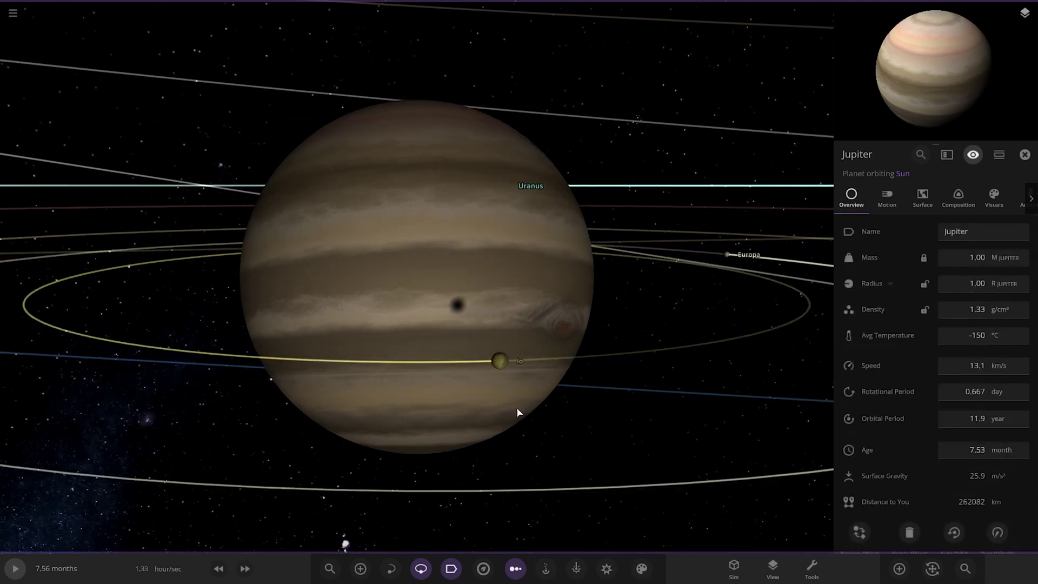
# Select Io, then review Jupiter's orbital motion details.
pyautogui.click(468, 323)
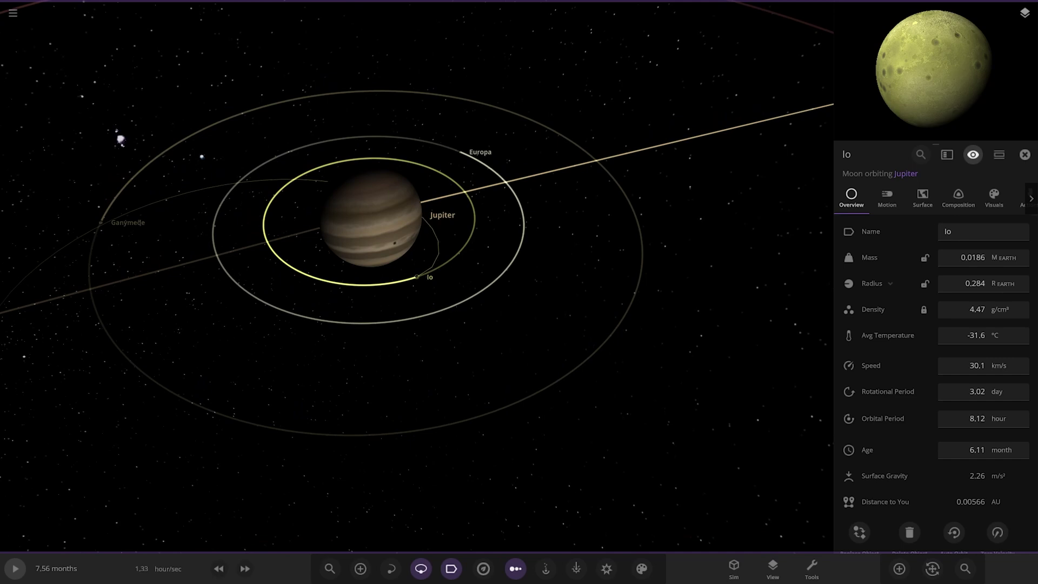
pyautogui.click(361, 237)
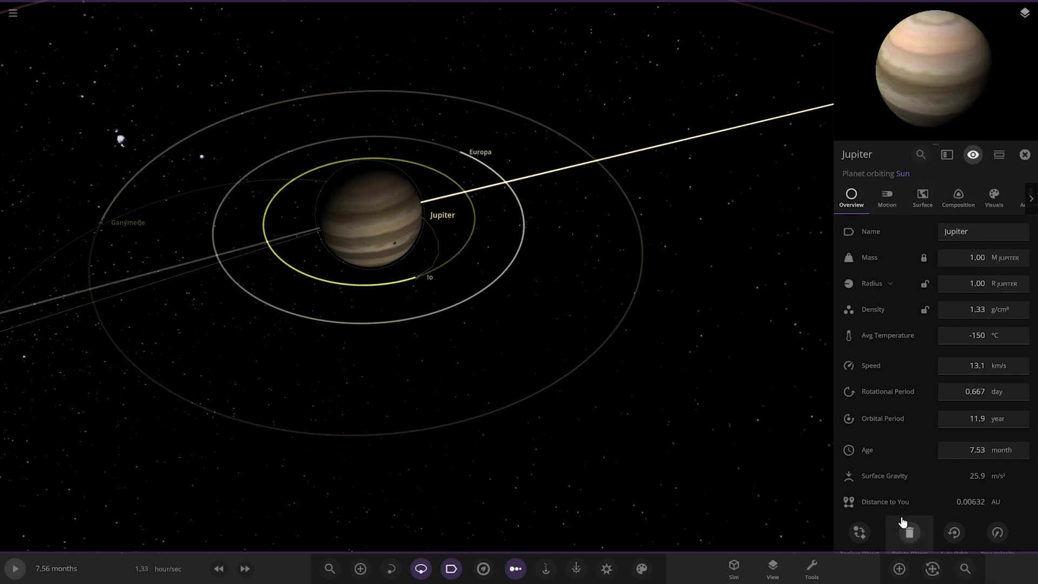
pyautogui.click(887, 199)
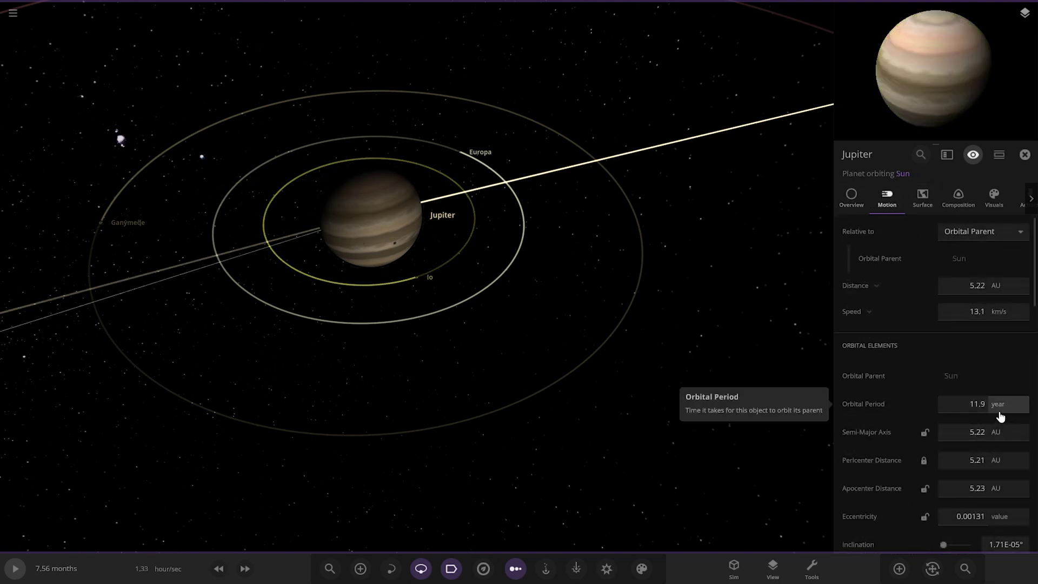
pyautogui.scroll(6, 406, 342)
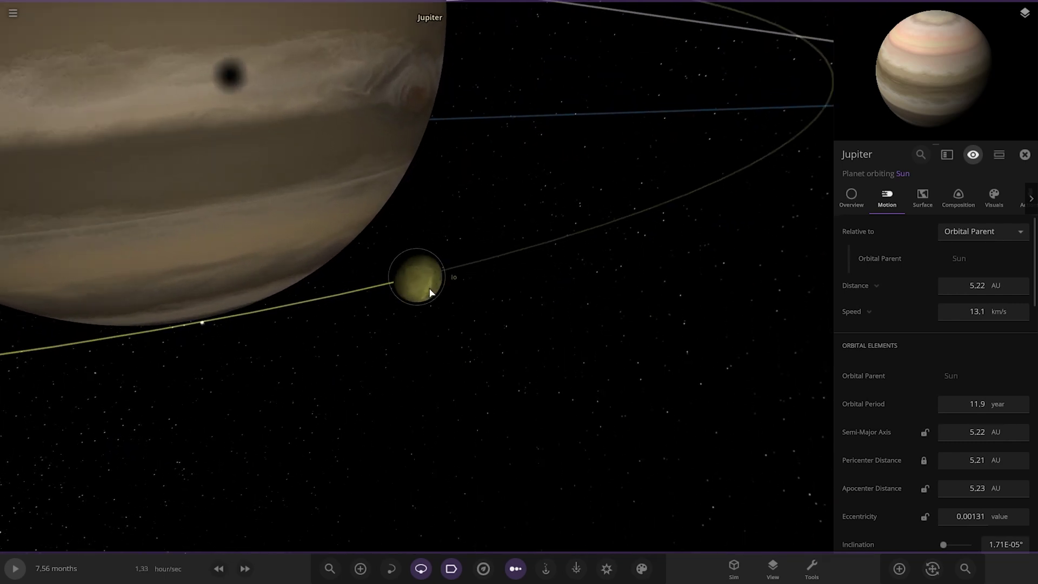
pyautogui.scroll(2, 429, 292)
pyautogui.scroll(-9, 493, 404)
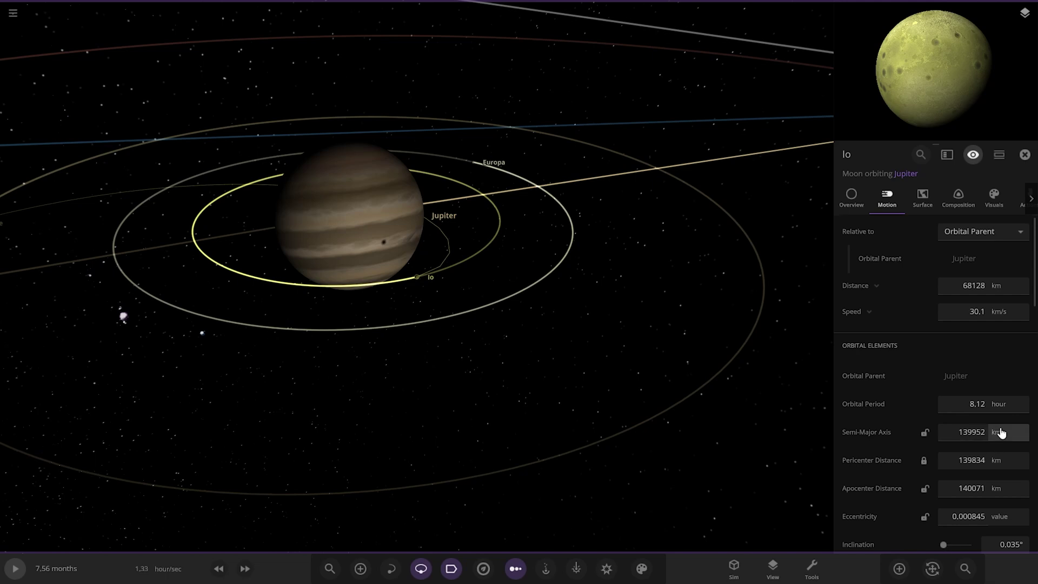
# Keep Io's orbital period in hours and change it from 8.12 to 42 hours.
pyautogui.click(999, 404)
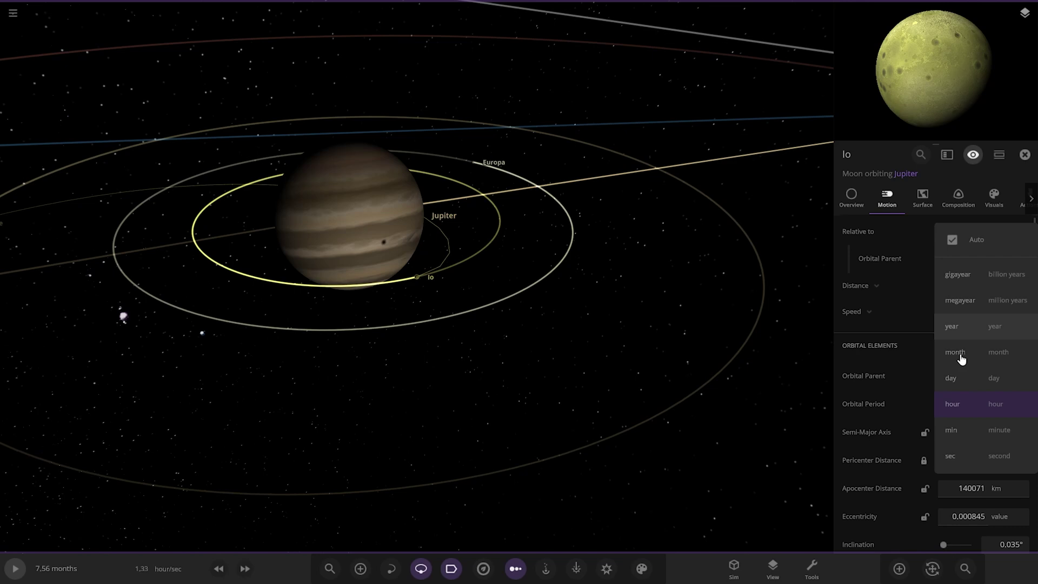
pyautogui.click(973, 405)
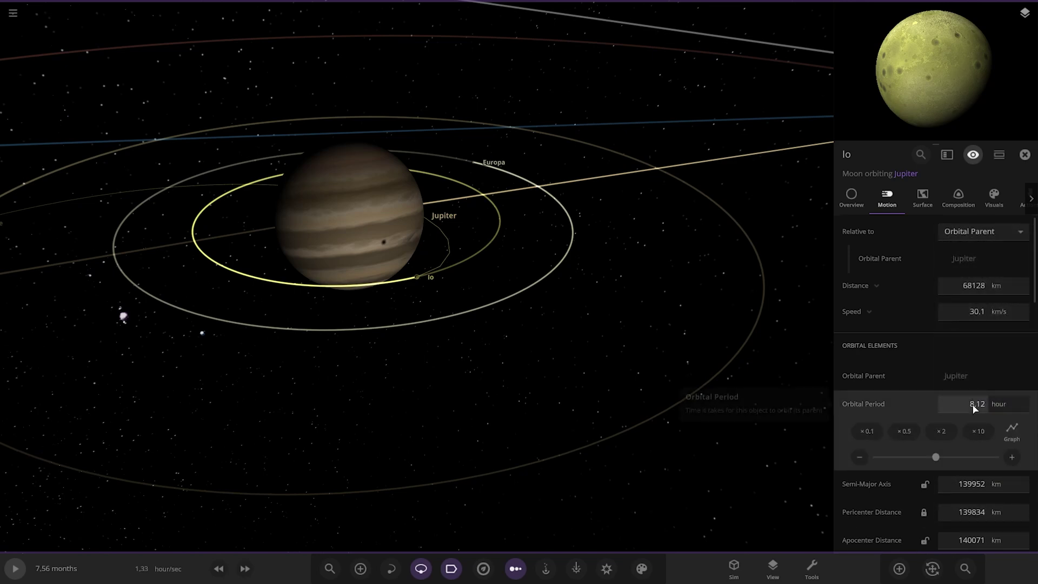
pyautogui.press('Delete')
pyautogui.press('Delete')
pyautogui.write('42')
pyautogui.press('Return')
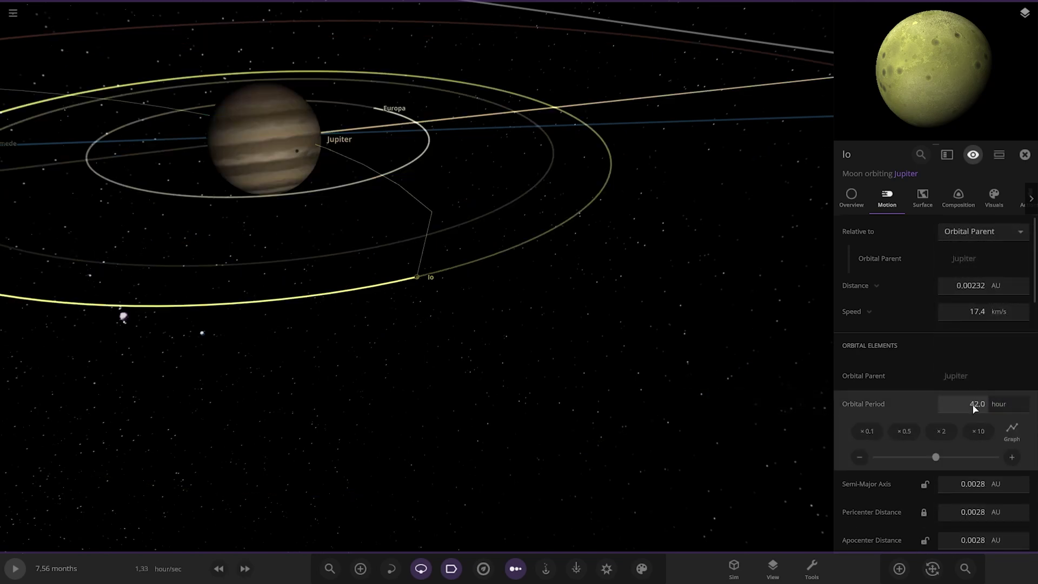
# Orbit and zoom the view to look down on Jupiter's moon orbits.
pyautogui.moveTo(440, 355); pyautogui.dragTo(436, 359)
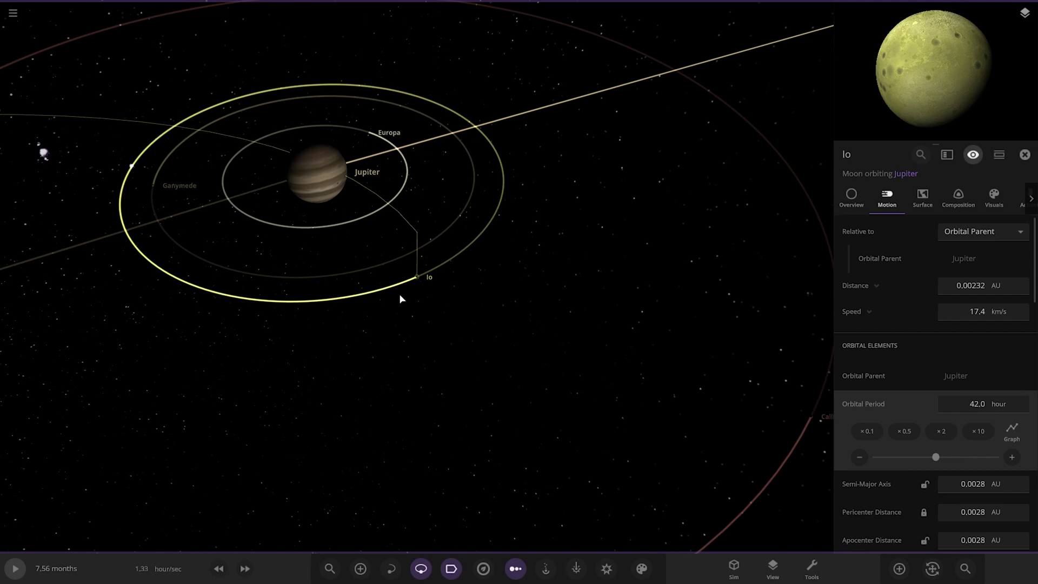
pyautogui.scroll(10, 400, 299)
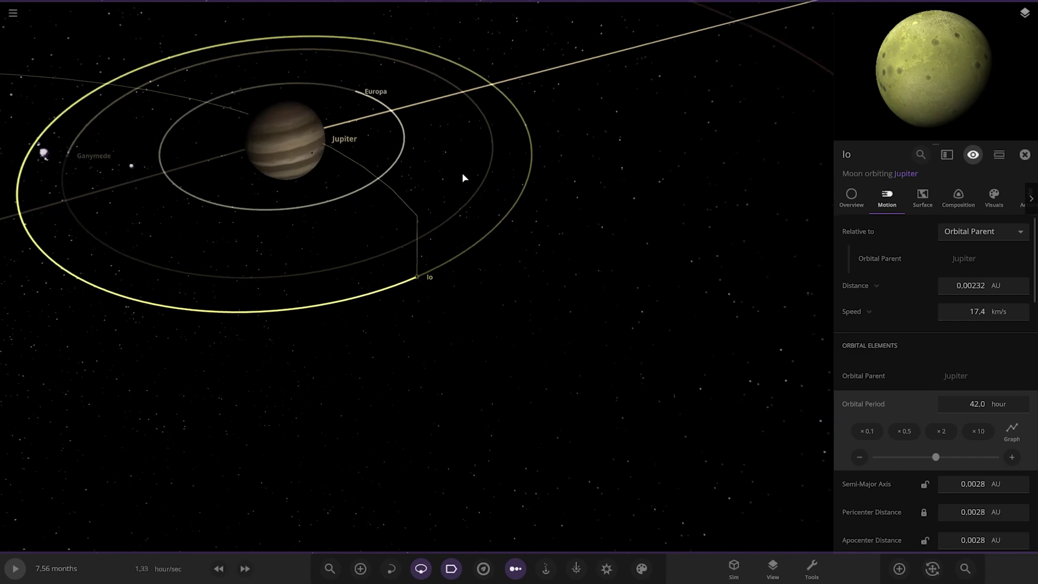
pyautogui.scroll(-10, 390, 299)
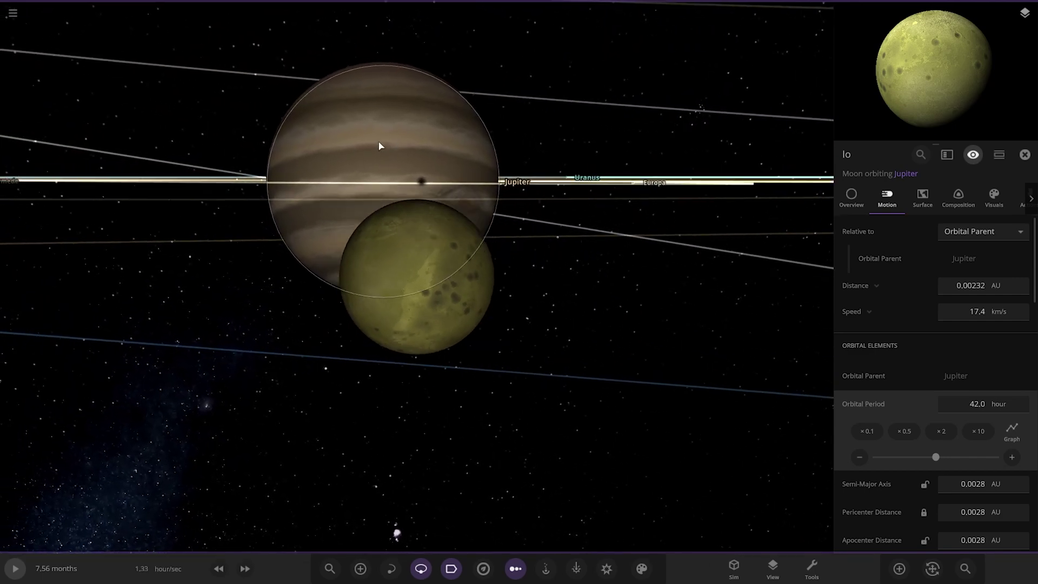
pyautogui.moveTo(467, 304); pyautogui.dragTo(476, 311)
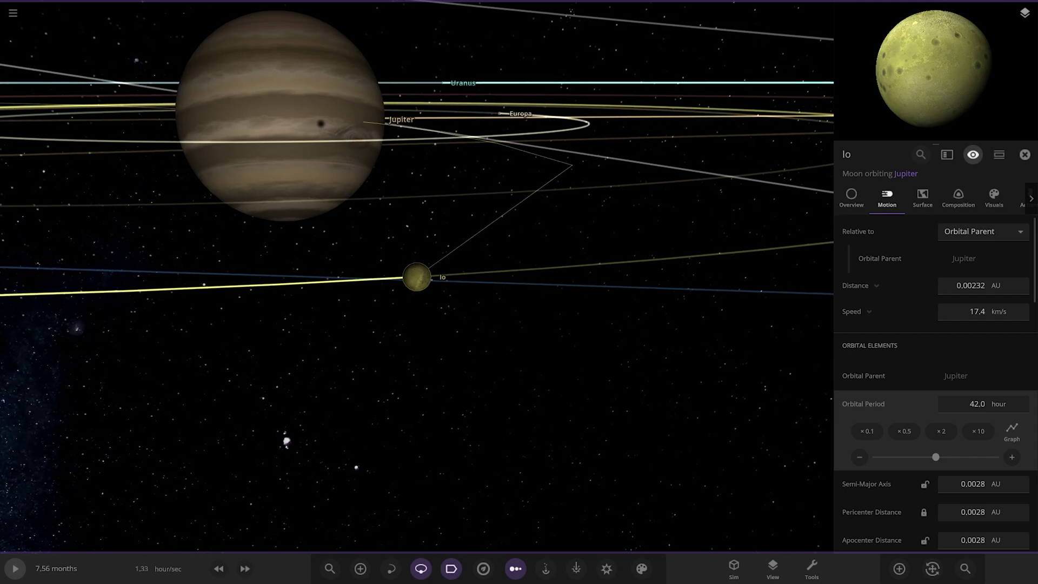
pyautogui.scroll(-10, 451, 254)
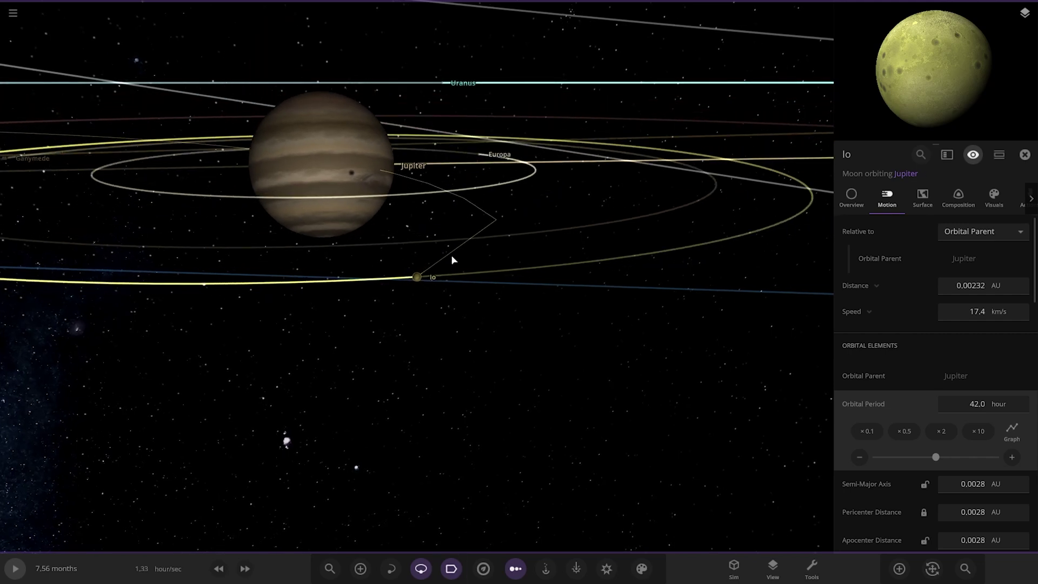
pyautogui.moveTo(451, 255); pyautogui.dragTo(466, 169)
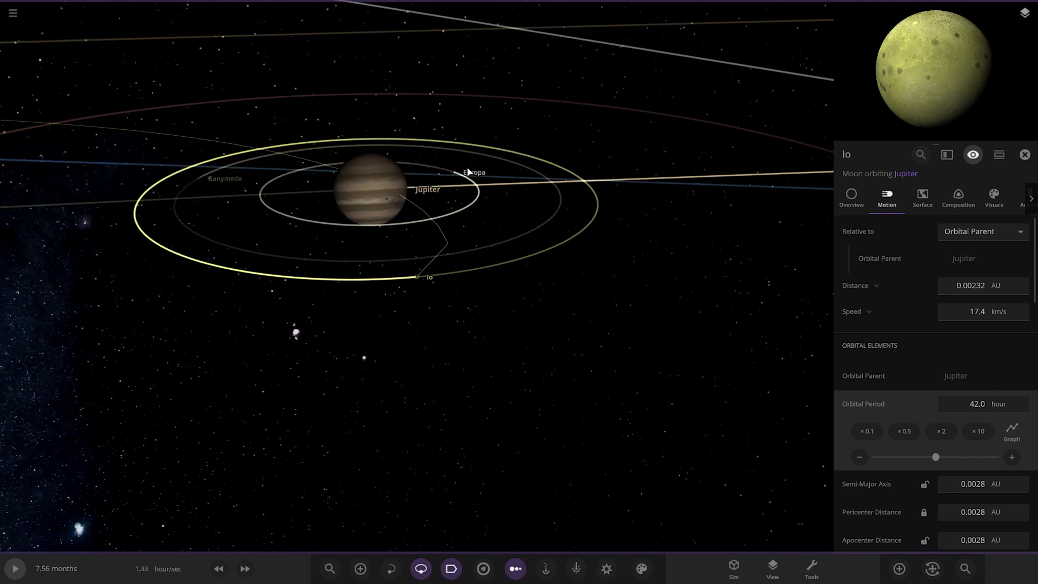
# Lengthen Europa's orbital period to 85 hours.
pyautogui.click(976, 405)
pyautogui.click(978, 404)
pyautogui.write('1')
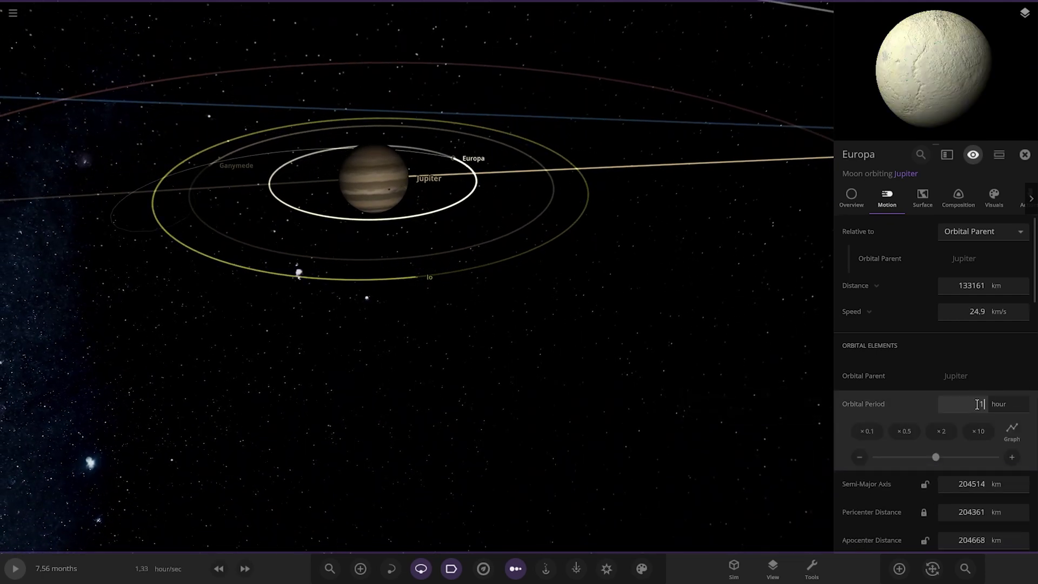
pyautogui.write('85')
pyautogui.press('Return')
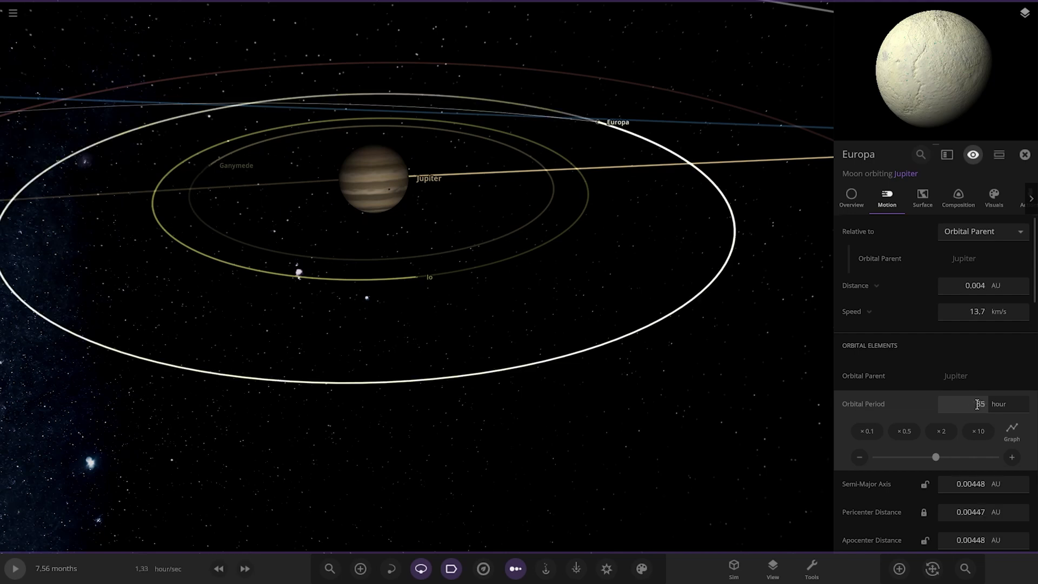
pyautogui.scroll(-4, 274, 204)
# Centre on Ganymede, show its orbital period in hours and set it to 172 hours.
pyautogui.click(296, 214)
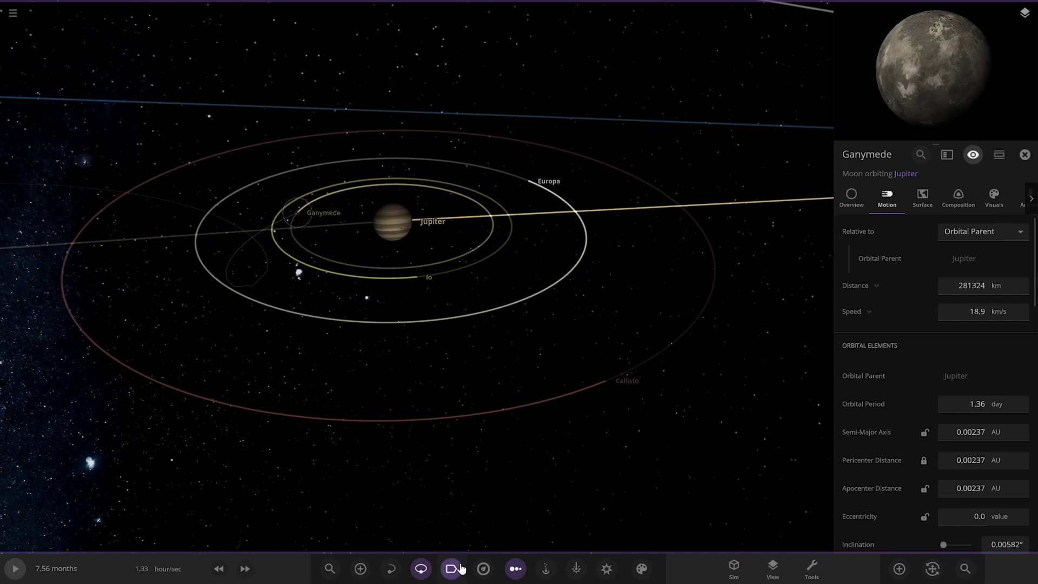
pyautogui.doubleClick(301, 218)
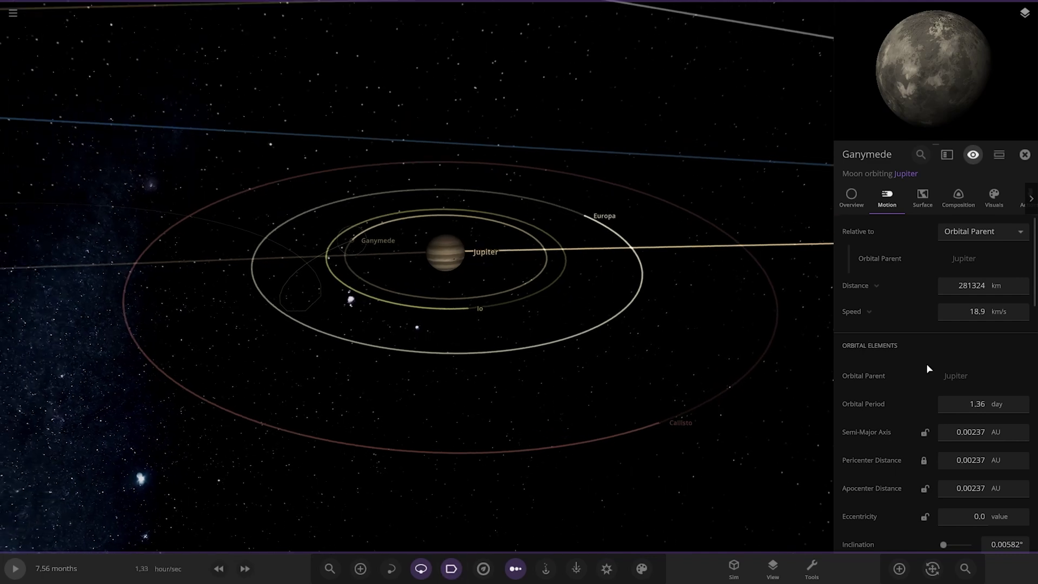
pyautogui.click(1000, 405)
pyautogui.click(968, 428)
pyautogui.click(963, 403)
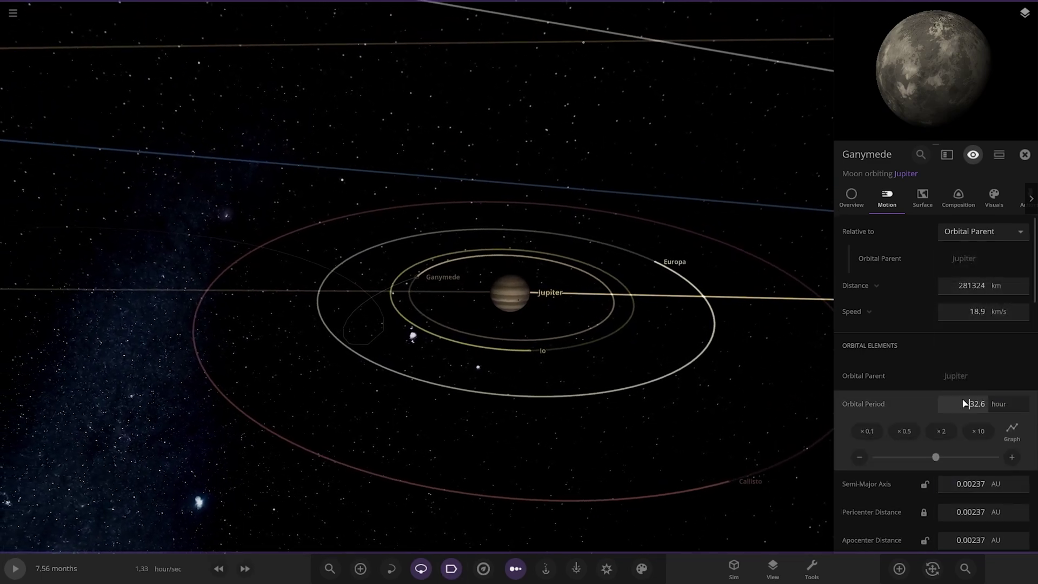
pyautogui.write('172')
pyautogui.press('Delete')
pyautogui.press('Delete')
pyautogui.press('Delete')
pyautogui.press('Delete')
pyautogui.press('Return')
# Set Callisto's orbital period to 17.12 days, widening its orbit to 0.0128 AU.
pyautogui.scroll(-4, 514, 471)
pyautogui.moveTo(510, 466); pyautogui.dragTo(517, 485)
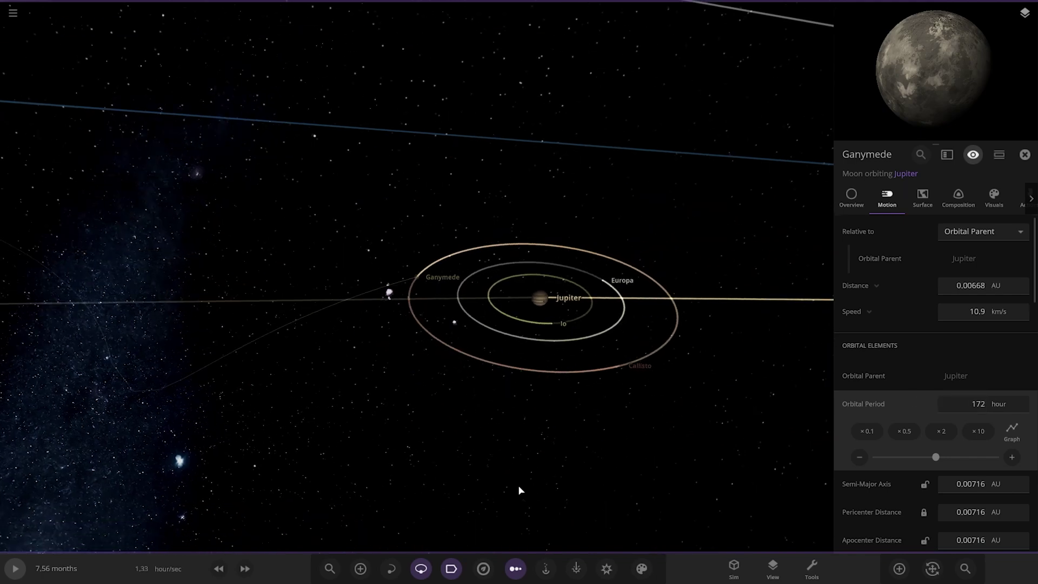
pyautogui.click(602, 368)
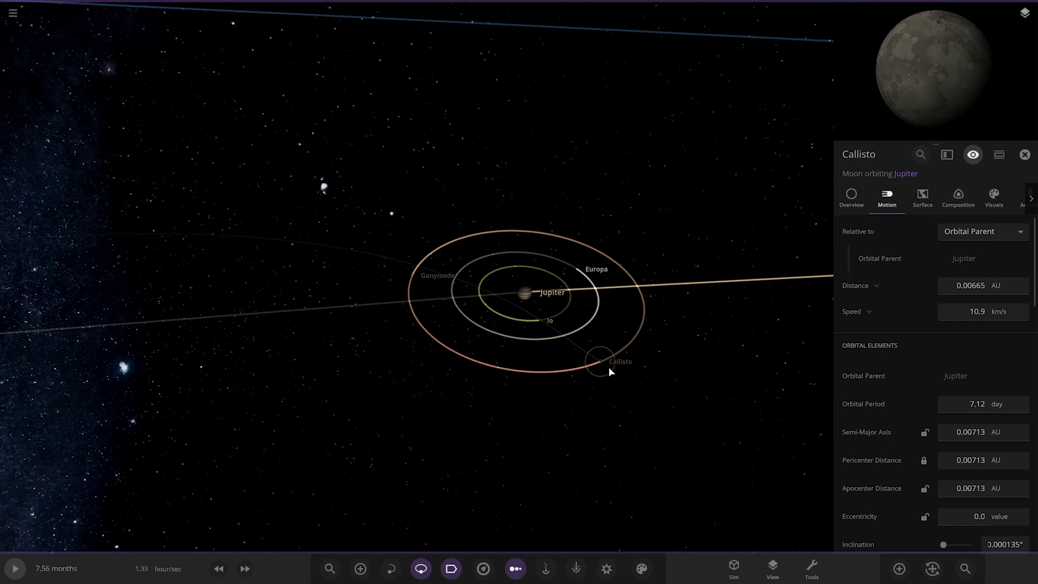
pyautogui.click(961, 404)
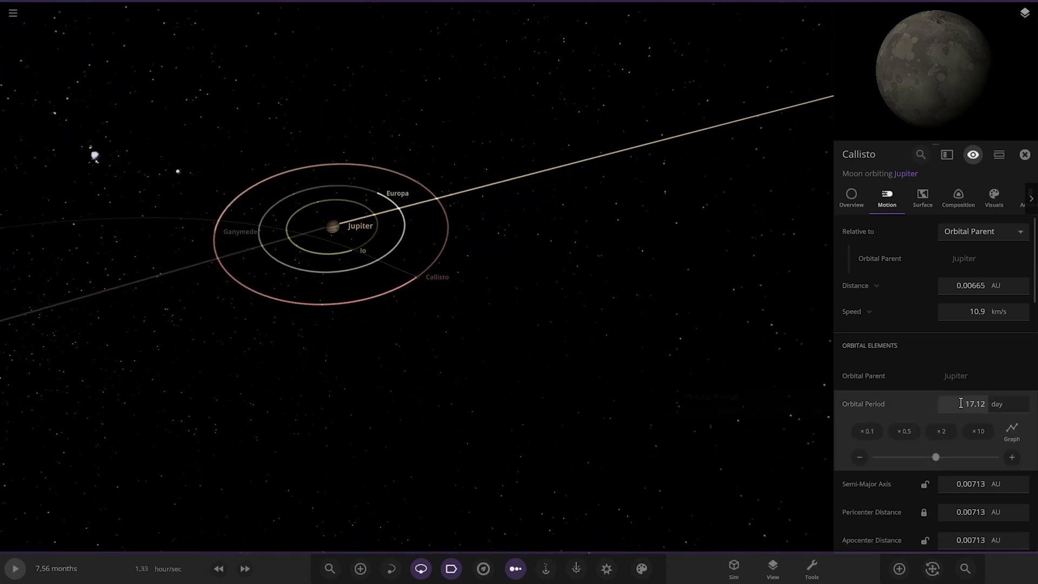
pyautogui.press('Return')
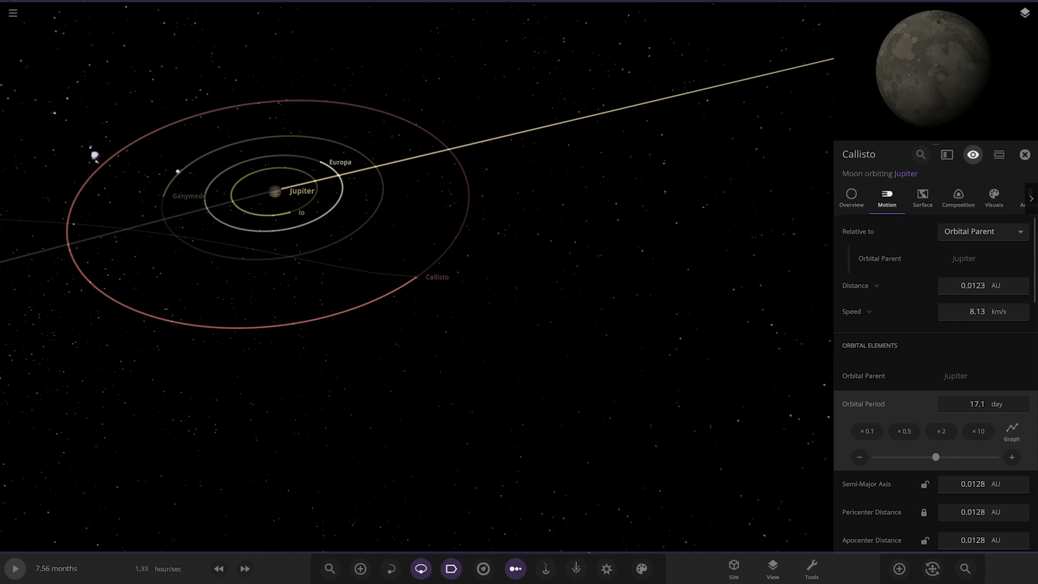
# Select Io and swing the view above Jupiter's moon orbits.
pyautogui.click(316, 194)
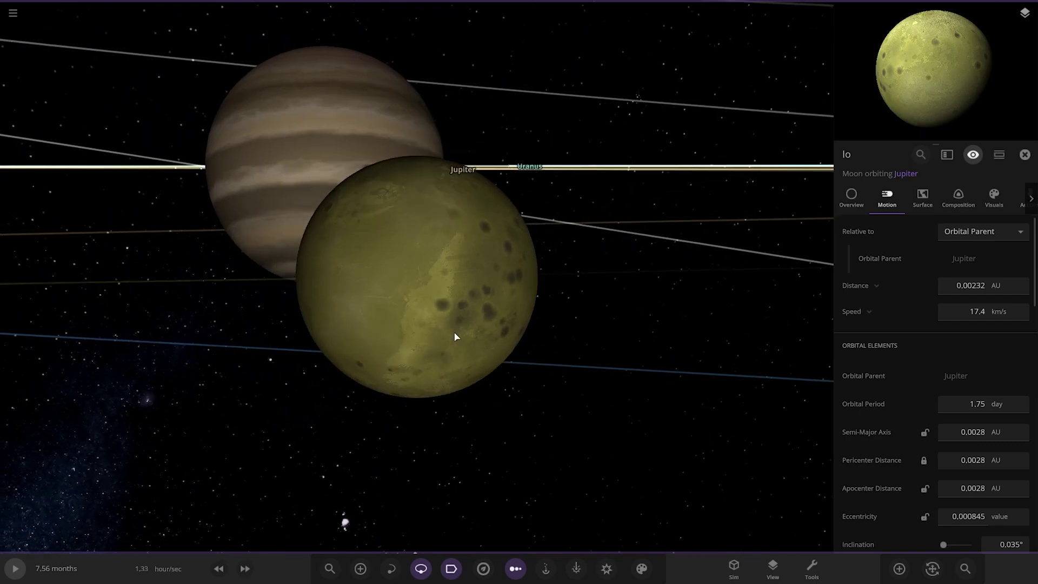
pyautogui.moveTo(377, 338); pyautogui.dragTo(423, 327)
pyautogui.scroll(-10, 400, 342)
pyautogui.moveTo(362, 364); pyautogui.dragTo(435, 302)
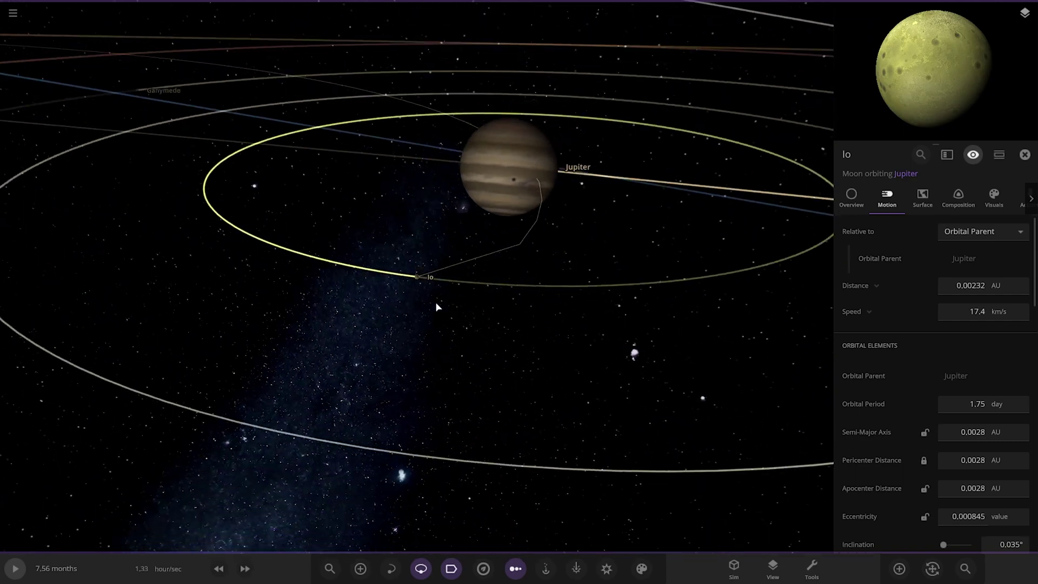
pyautogui.scroll(-5, 460, 221)
pyautogui.moveTo(385, 347); pyautogui.dragTo(429, 368)
pyautogui.scroll(-6, 429, 367)
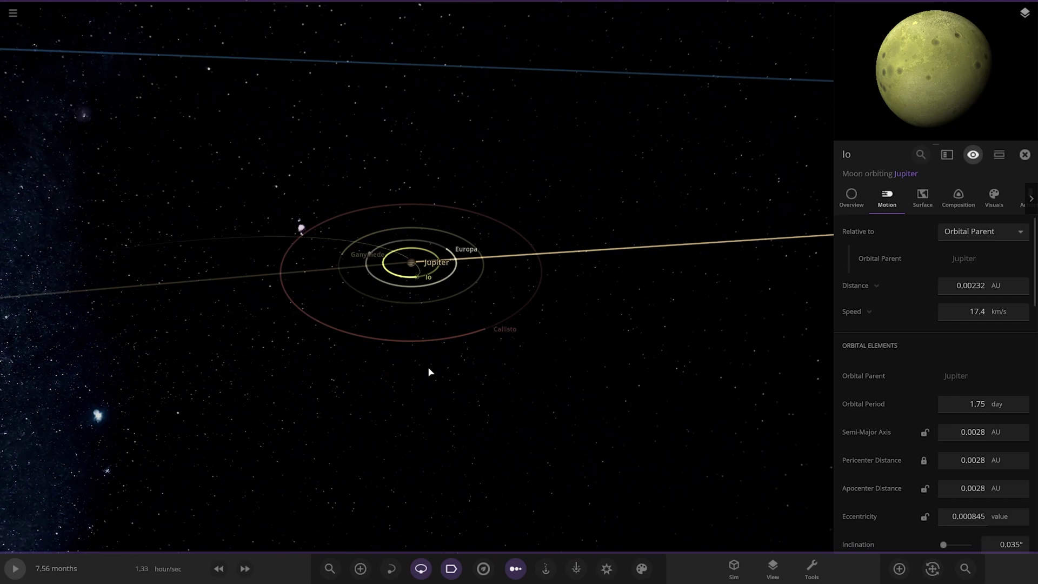
pyautogui.scroll(5, 432, 365)
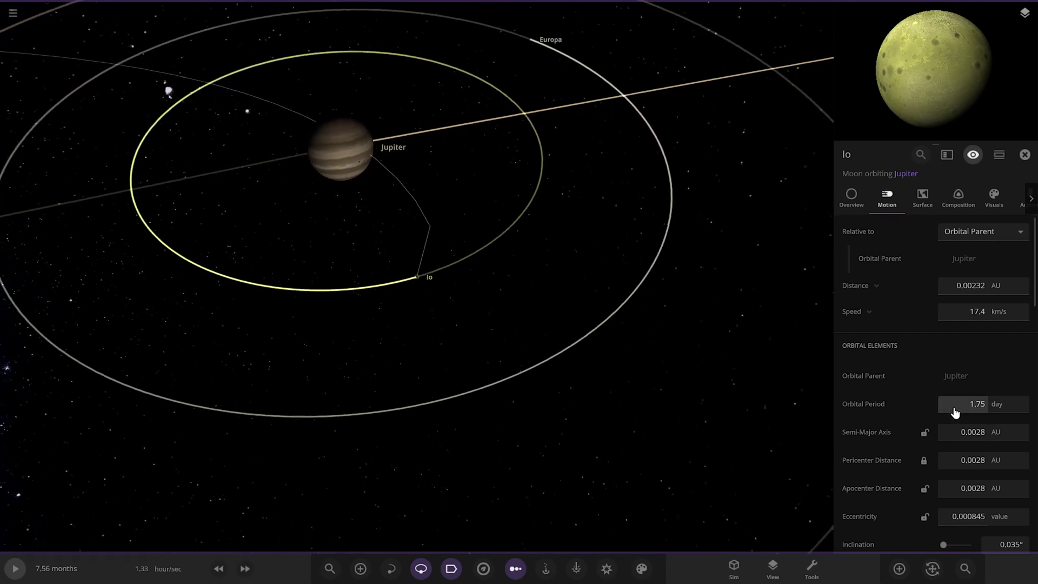
# Halve Io's orbital period twice, then shorten it further to 3.75 hours.
pyautogui.click(955, 413)
pyautogui.click(918, 431)
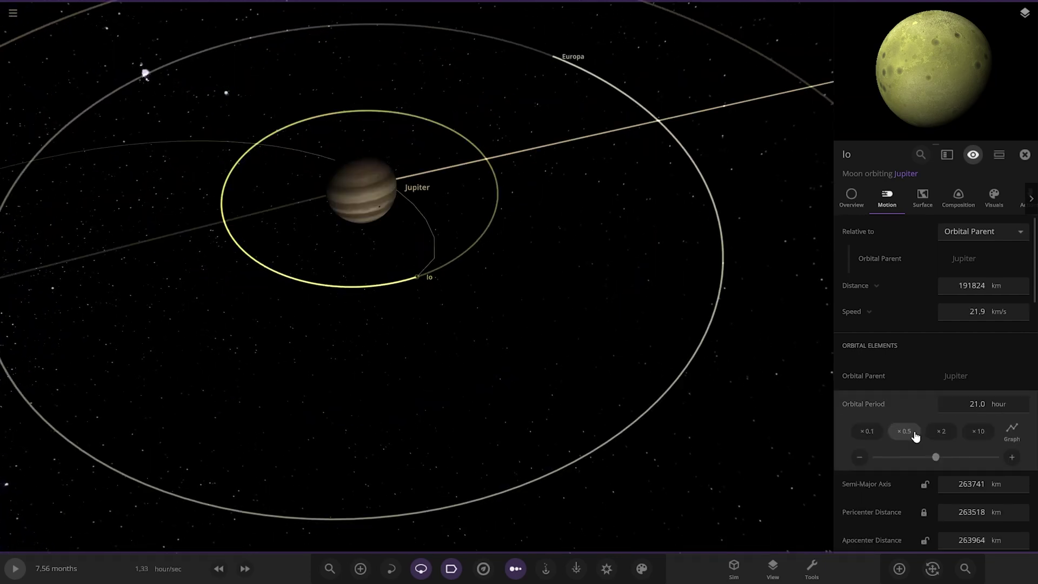
pyautogui.click(918, 431)
pyautogui.scroll(10, 449, 337)
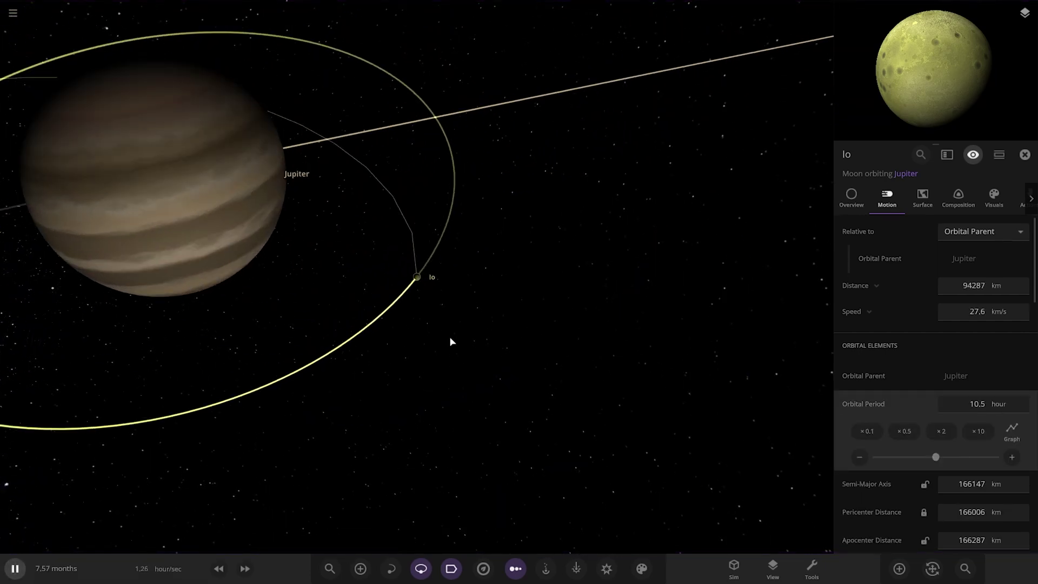
pyautogui.scroll(-10, 407, 305)
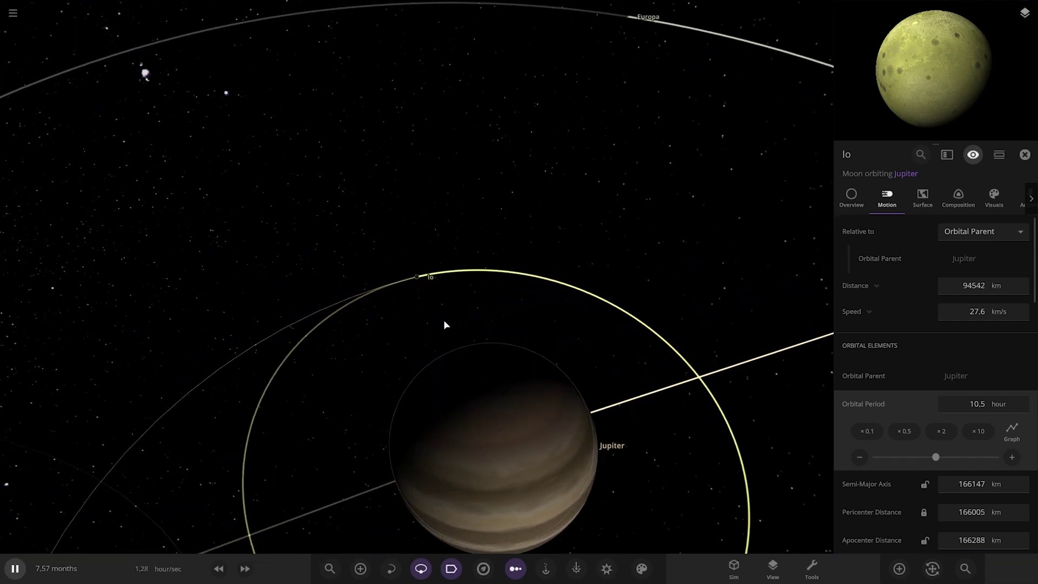
pyautogui.scroll(5, 444, 320)
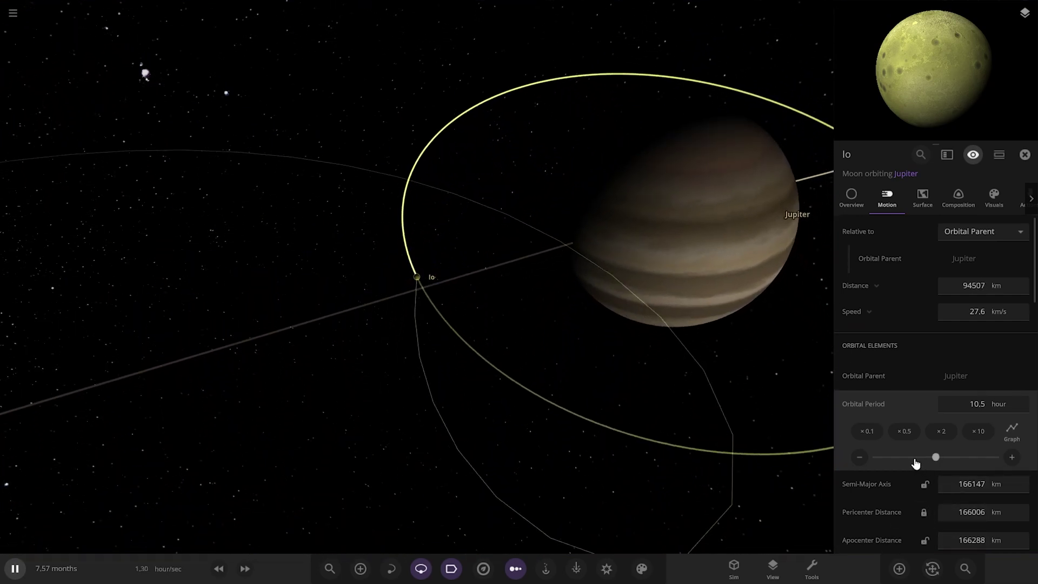
pyautogui.click(859, 458)
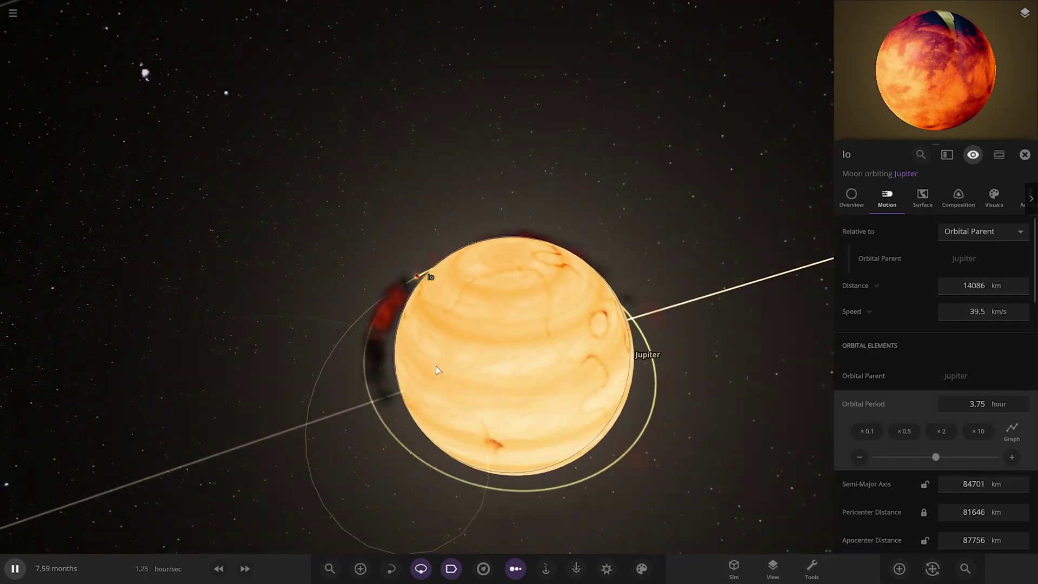
pyautogui.scroll(-5, 436, 365)
pyautogui.moveTo(435, 352); pyautogui.dragTo(413, 425)
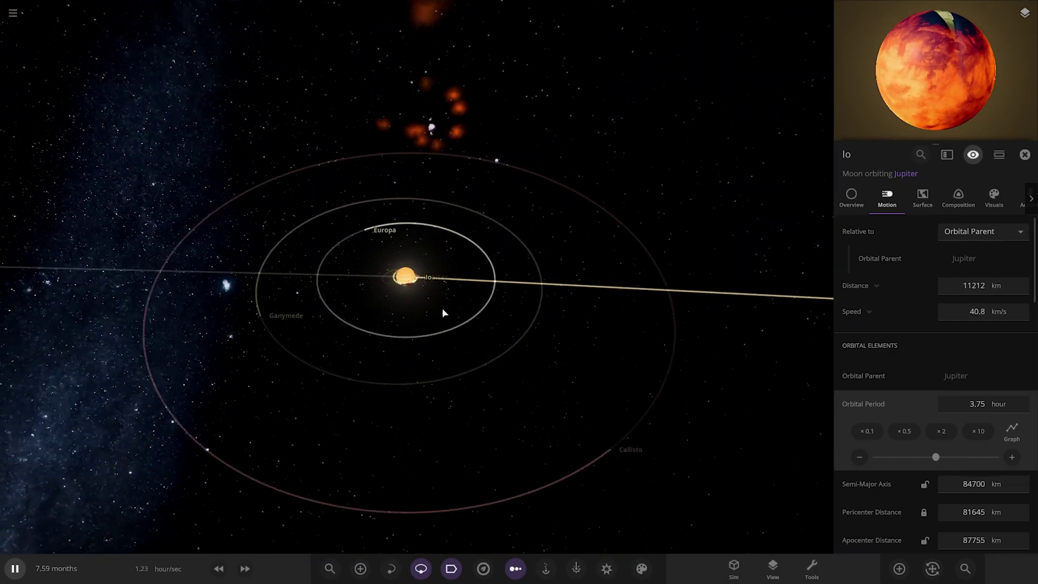
pyautogui.scroll(-15, 442, 313)
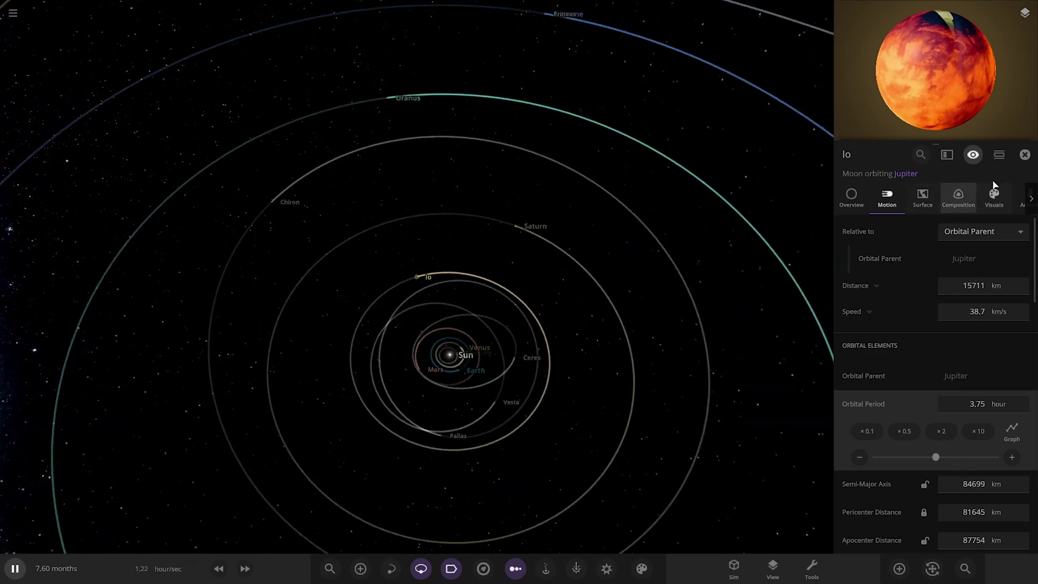
# Close Io's properties, pause the simulation and fly into Saturn's moon system.
pyautogui.click(1024, 155)
pyautogui.press('space')
pyautogui.doubleClick(589, 243)
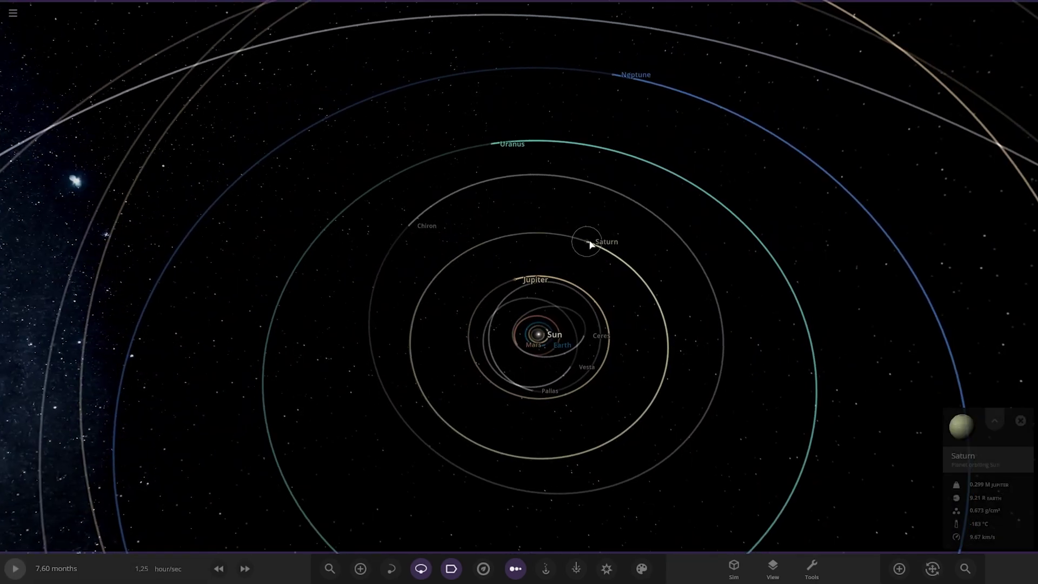
pyautogui.doubleClick(591, 245)
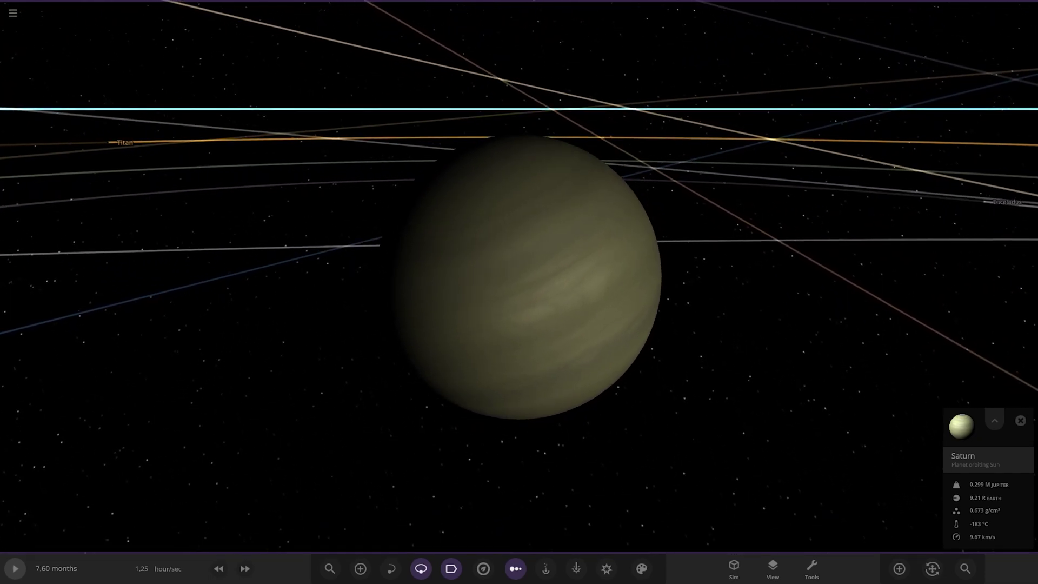
# Show Saturn's radius in kilometres in its Overview properties.
pyautogui.click(958, 438)
pyautogui.click(852, 199)
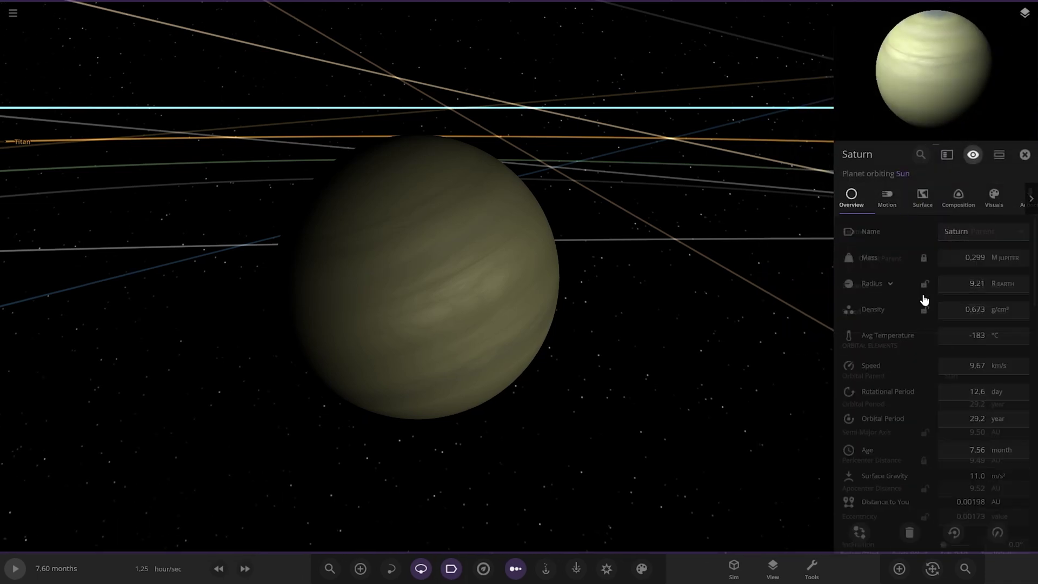
pyautogui.click(999, 285)
pyautogui.click(962, 336)
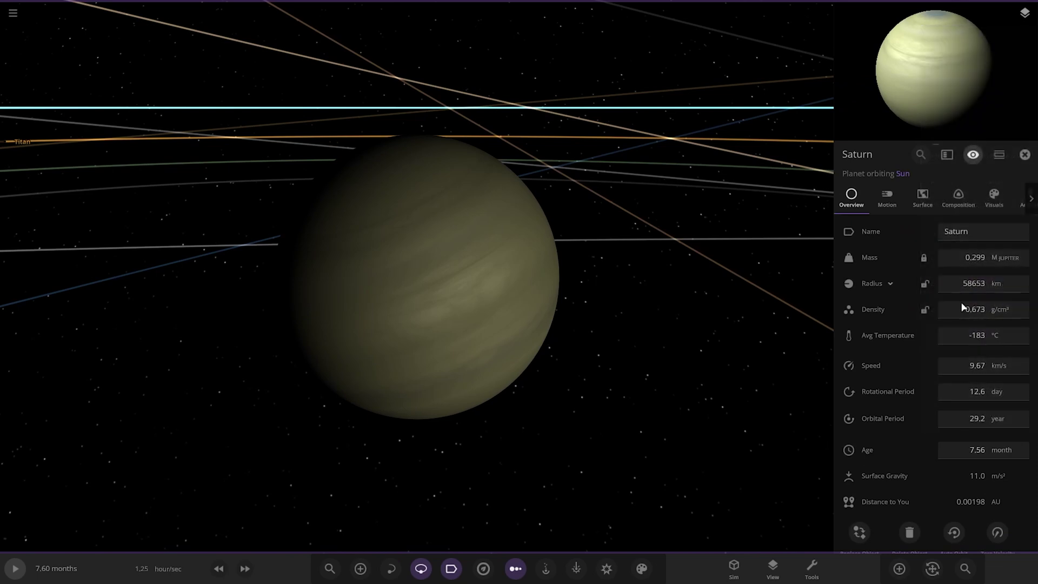
# Select Enceladus to view its 3.34-day orbital period and 0.00288 AU semi-major axis.
pyautogui.click(886, 199)
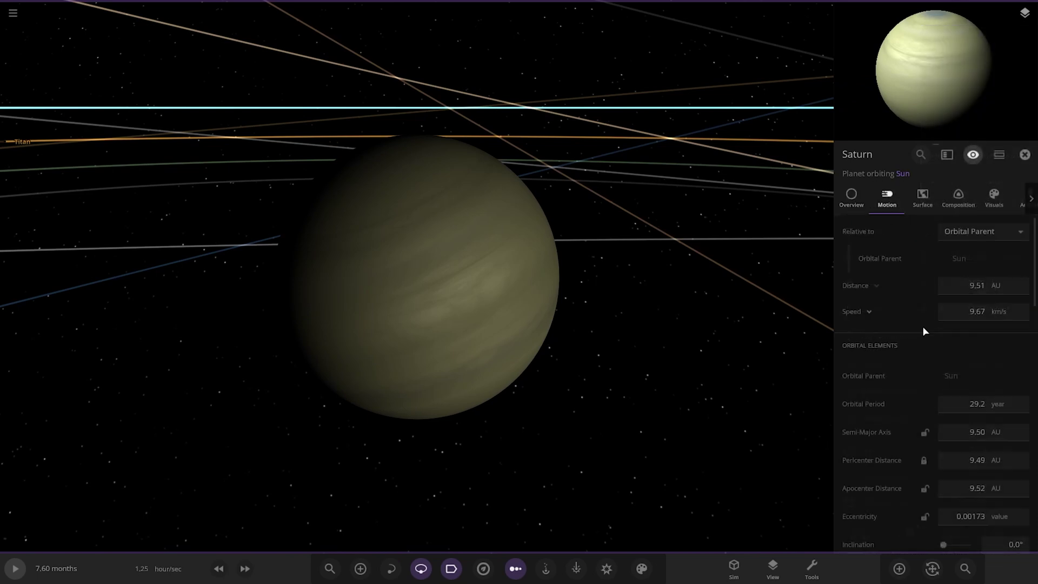
pyautogui.scroll(-5, 440, 284)
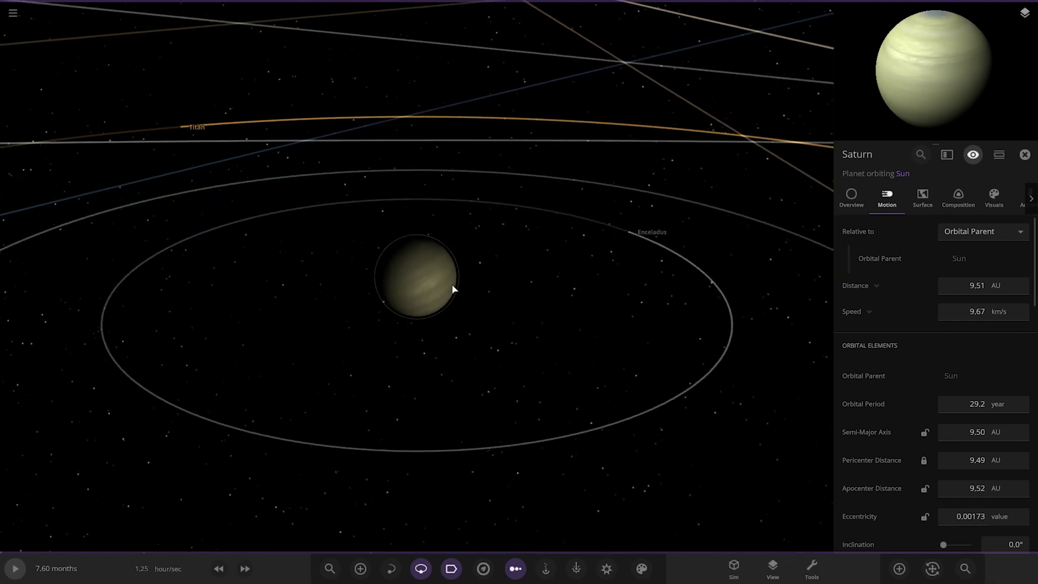
pyautogui.click(630, 229)
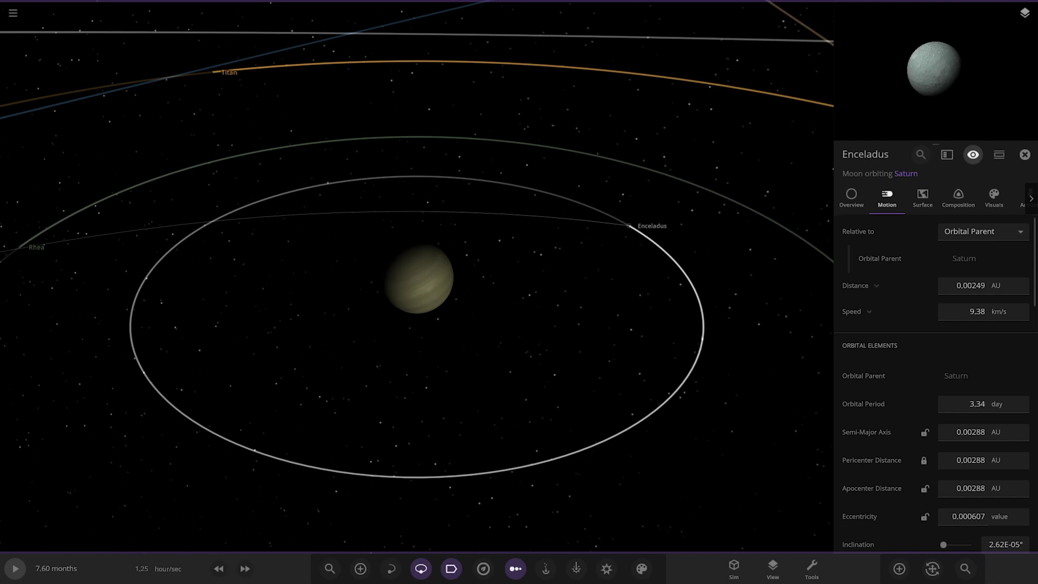
# Switch Enceladus's orbital period to hours and set it to 33 hours.
pyautogui.click(976, 405)
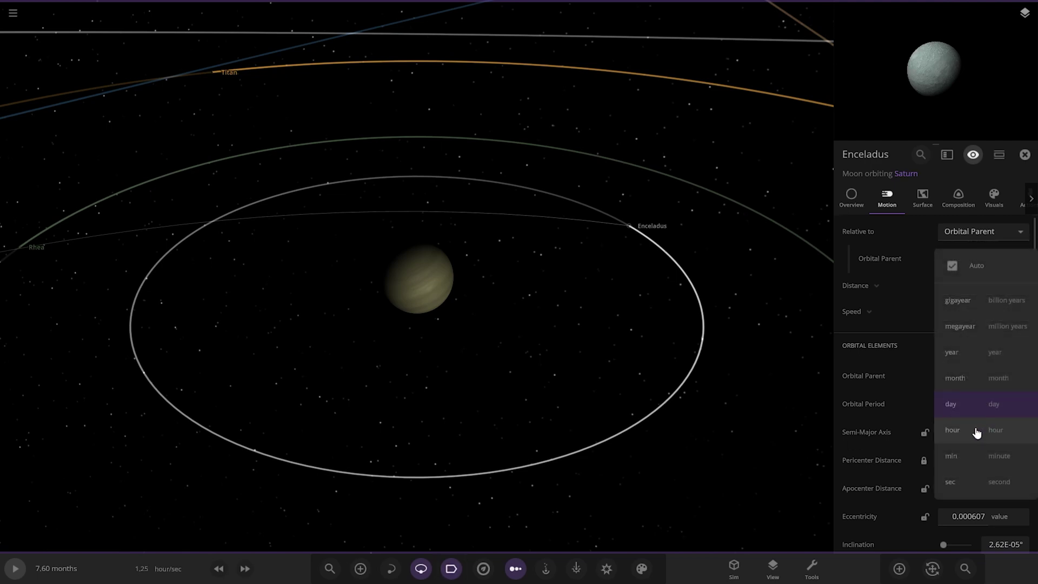
pyautogui.click(975, 431)
pyautogui.click(962, 400)
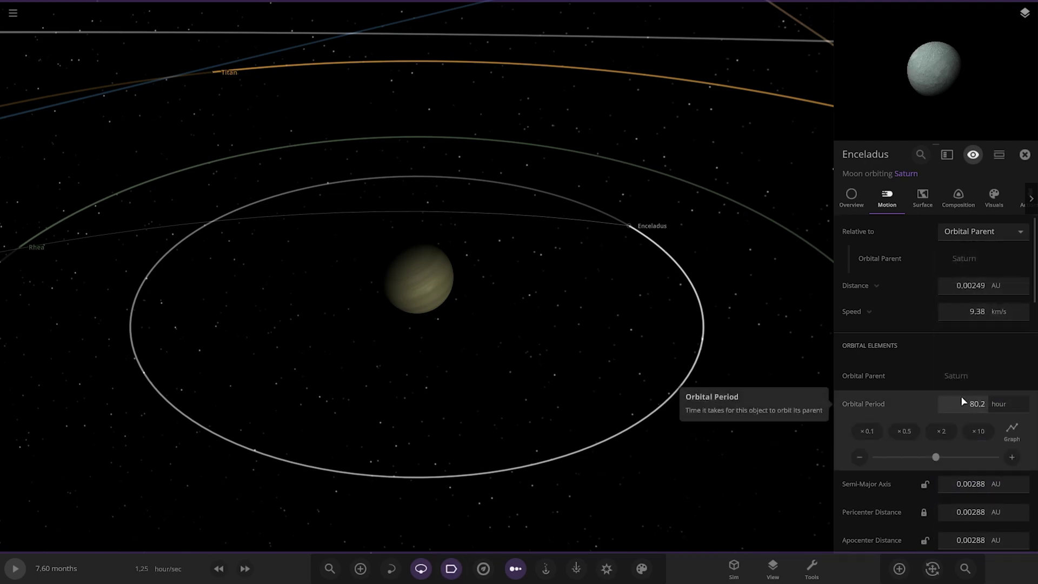
pyautogui.write('33')
pyautogui.press('Return')
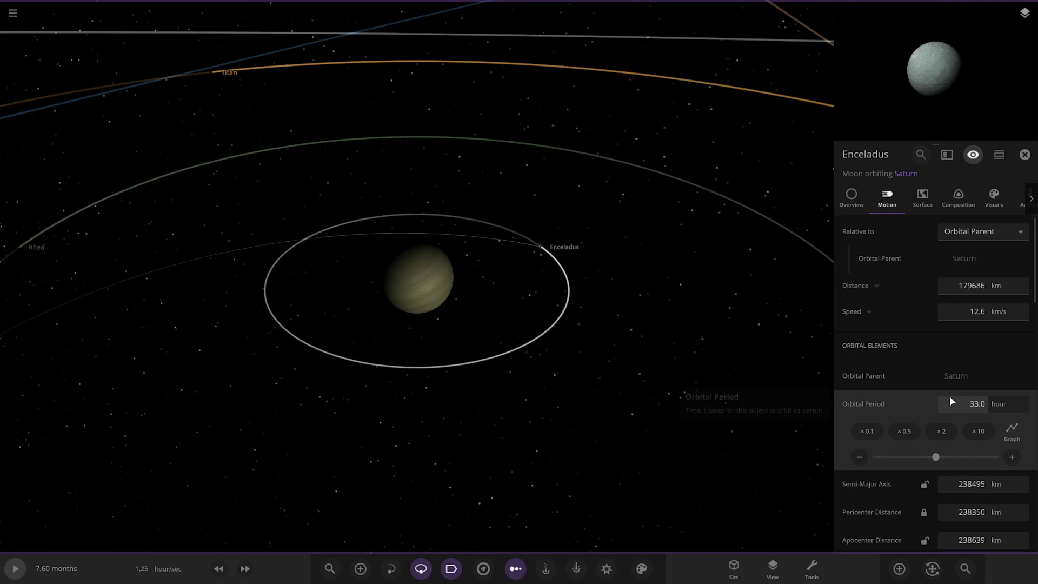
pyautogui.scroll(1, 558, 438)
pyautogui.scroll(4, 559, 441)
pyautogui.scroll(-3, 585, 532)
# Add the Saturn ring preset as a particle ring around Saturn.
pyautogui.click(902, 571)
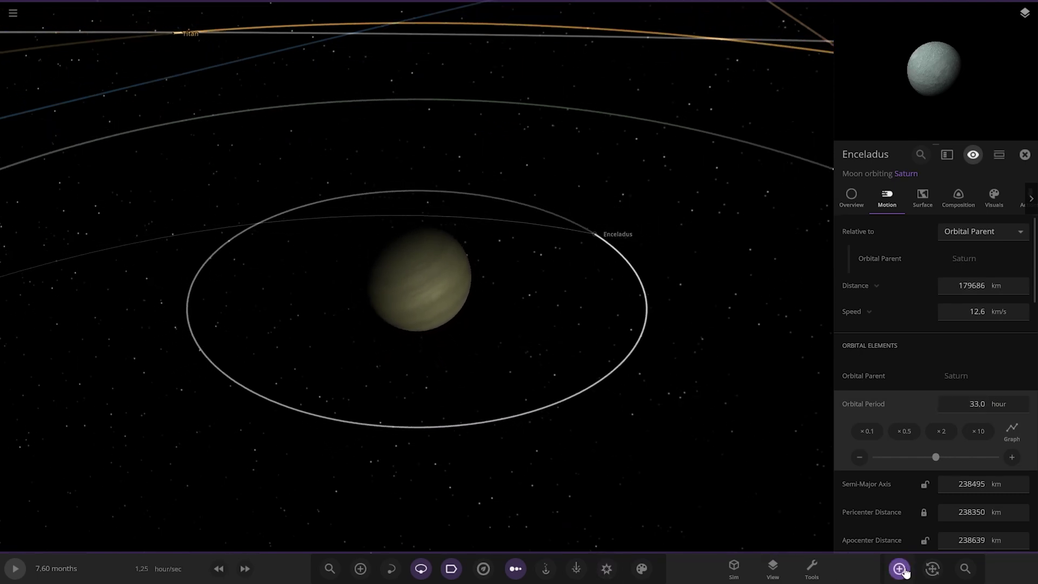
pyautogui.press('a')
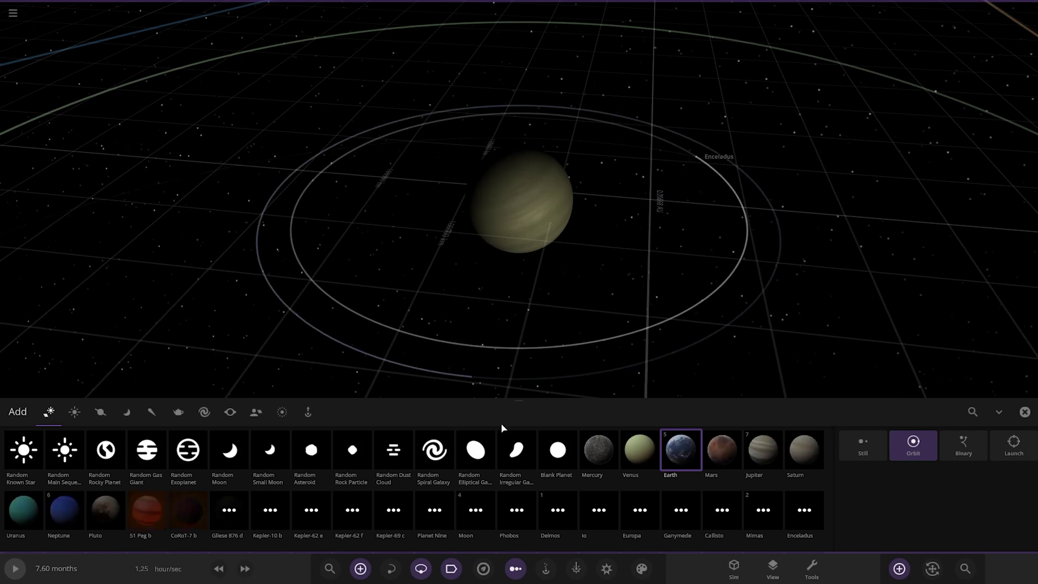
pyautogui.click(282, 412)
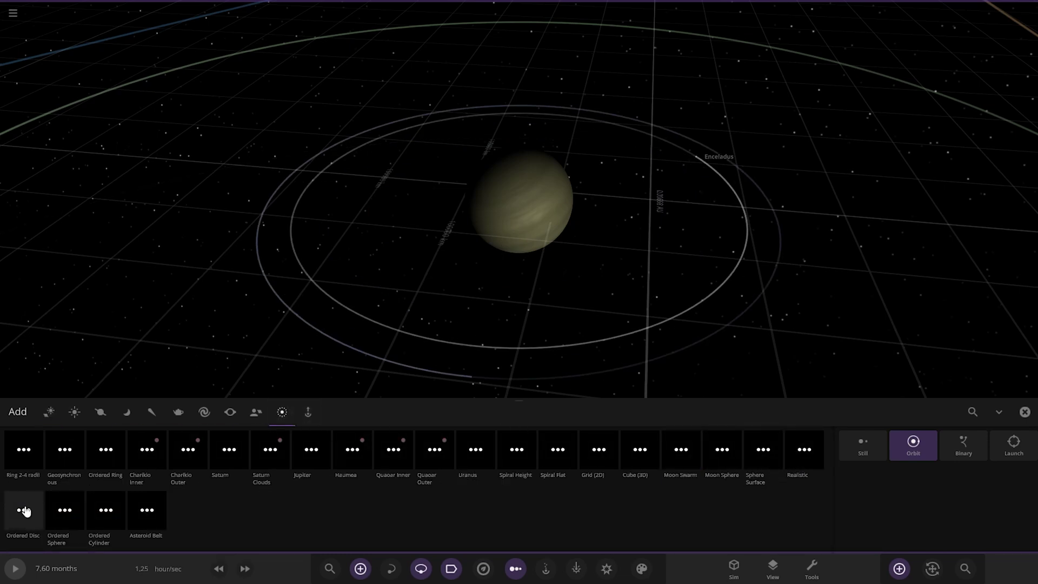
pyautogui.click(233, 452)
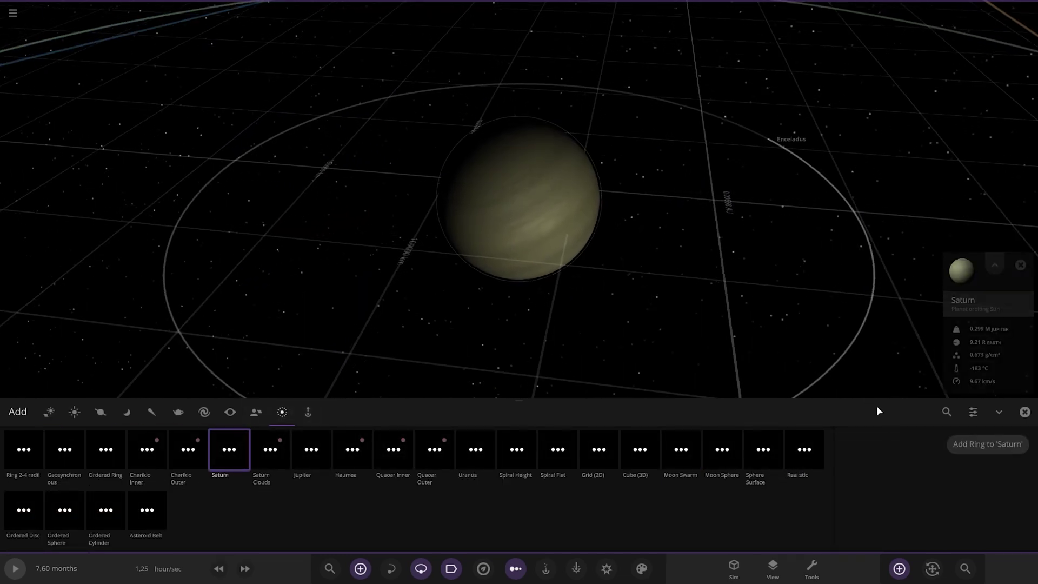
pyautogui.click(978, 444)
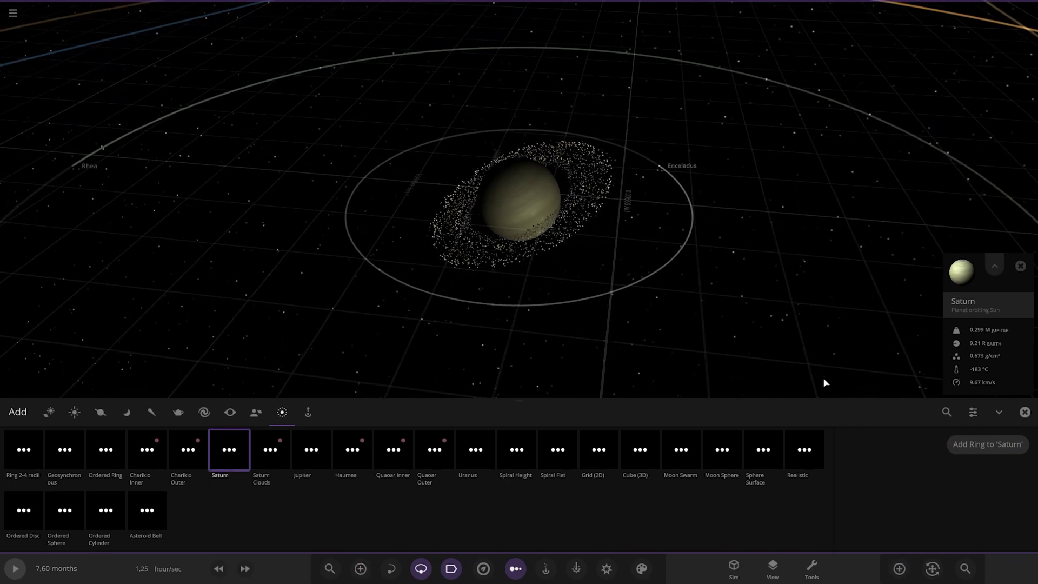
pyautogui.press('a')
pyautogui.moveTo(422, 274); pyautogui.dragTo(452, 322)
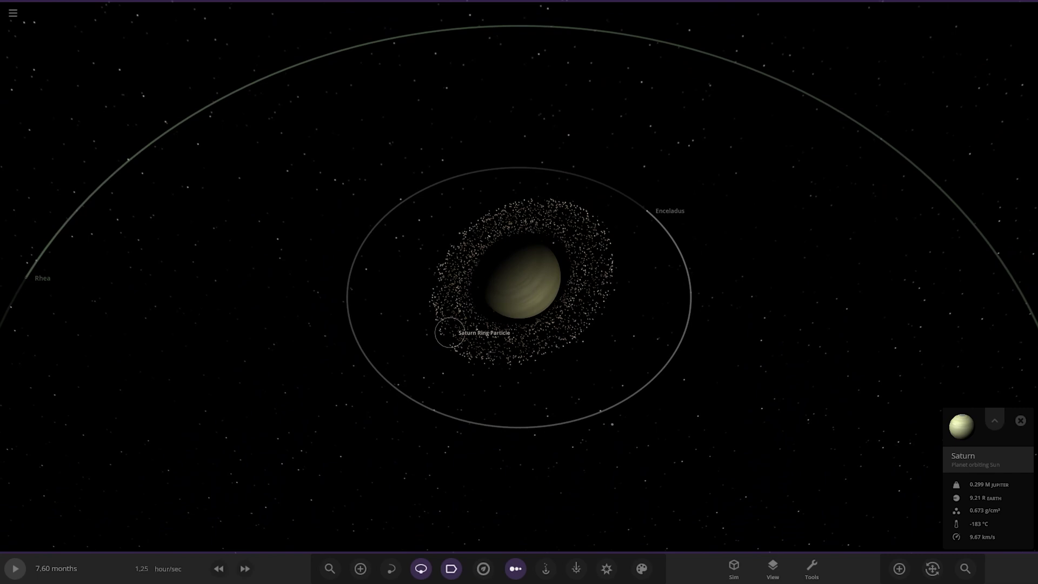
# Shorten Titan's orbital period to 16 days.
pyautogui.scroll(-6, 449, 332)
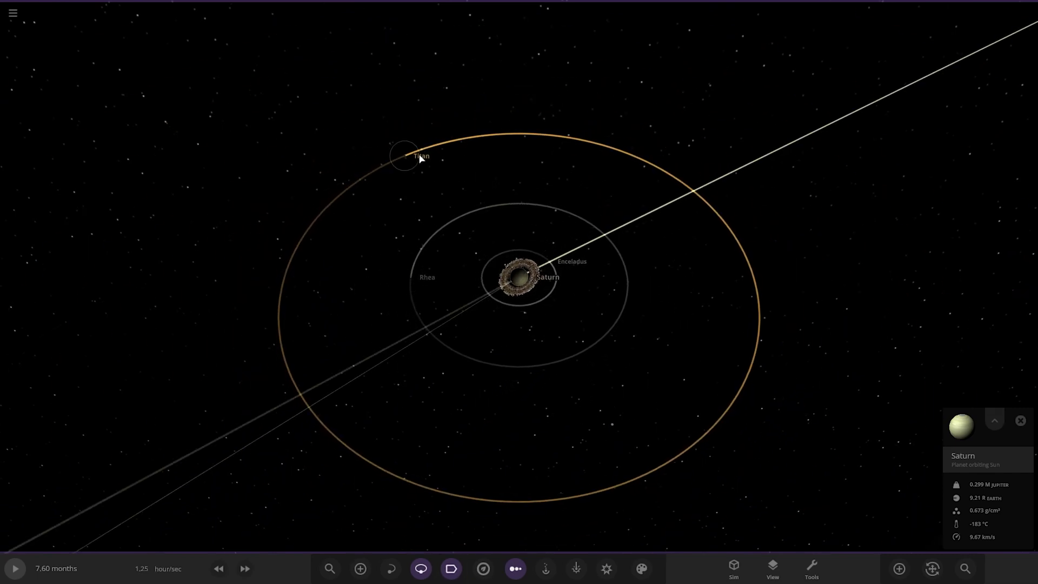
pyautogui.click(407, 156)
pyautogui.click(982, 457)
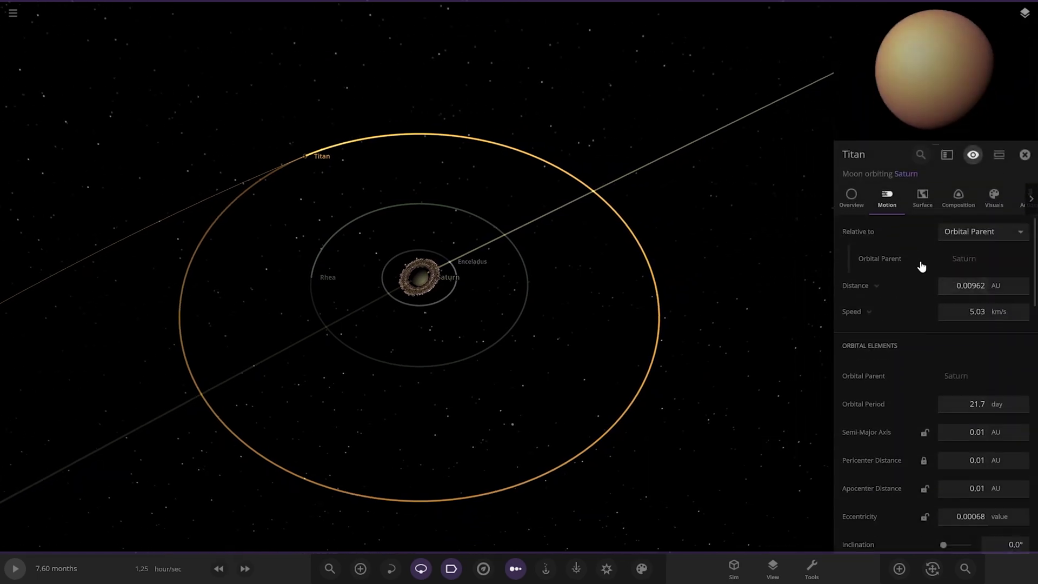
pyautogui.click(959, 411)
pyautogui.press('Delete')
pyautogui.press('Delete')
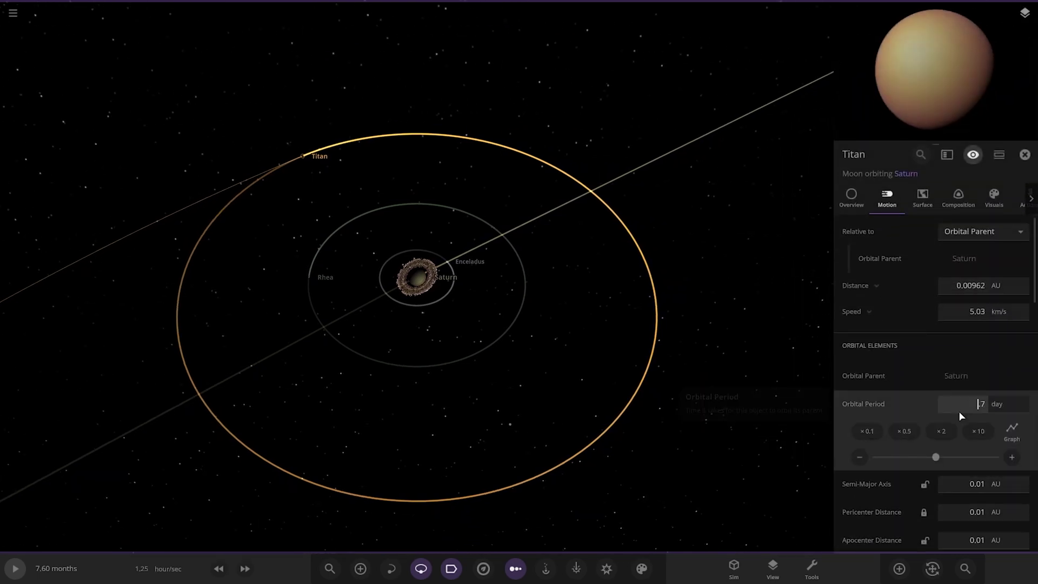
pyautogui.write('16')
pyautogui.press('Return')
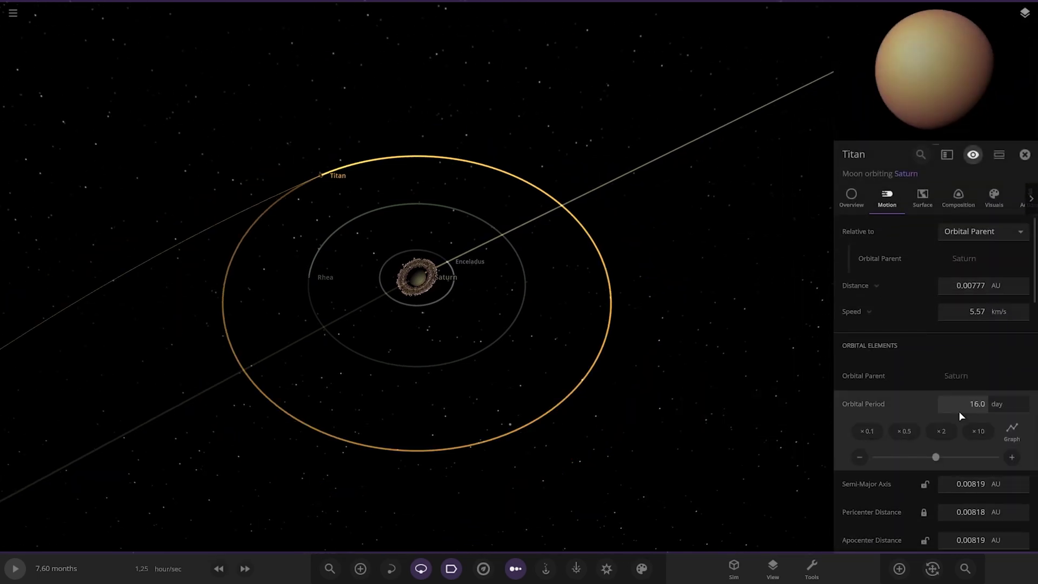
# Show Rhea's orbital period in hours and cut it from 163 to 108 hours.
pyautogui.moveTo(524, 431); pyautogui.dragTo(507, 336)
pyautogui.scroll(5, 507, 336)
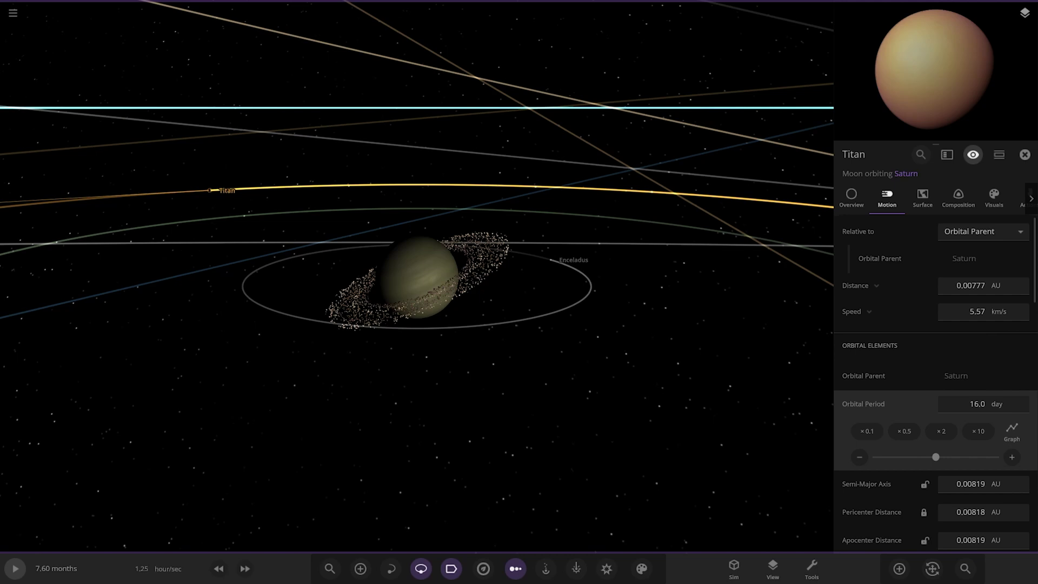
pyautogui.scroll(-5, 493, 238)
pyautogui.moveTo(493, 237); pyautogui.dragTo(452, 322)
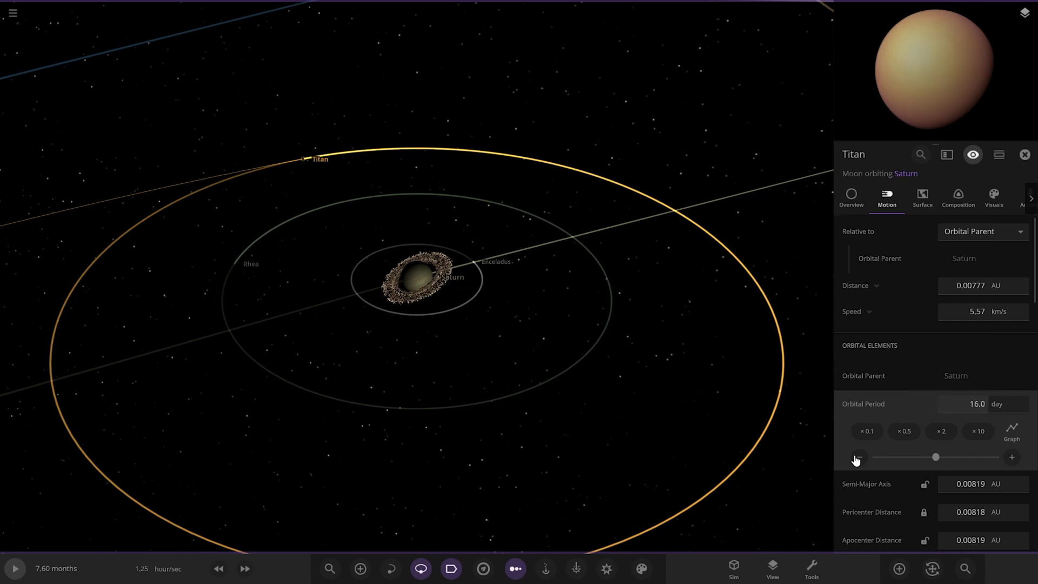
pyautogui.click(253, 265)
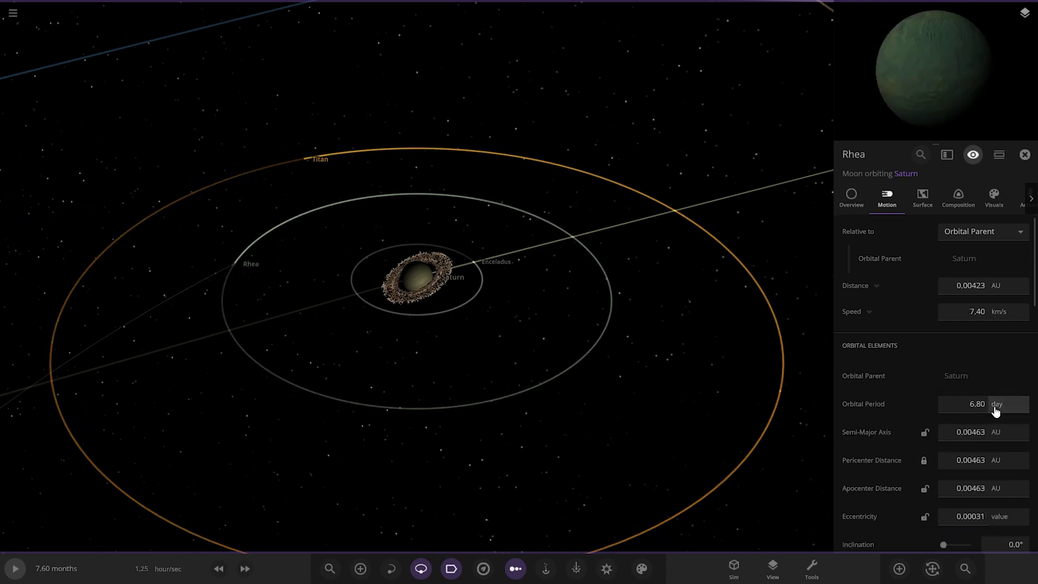
pyautogui.click(996, 411)
pyautogui.click(955, 401)
pyautogui.click(955, 401)
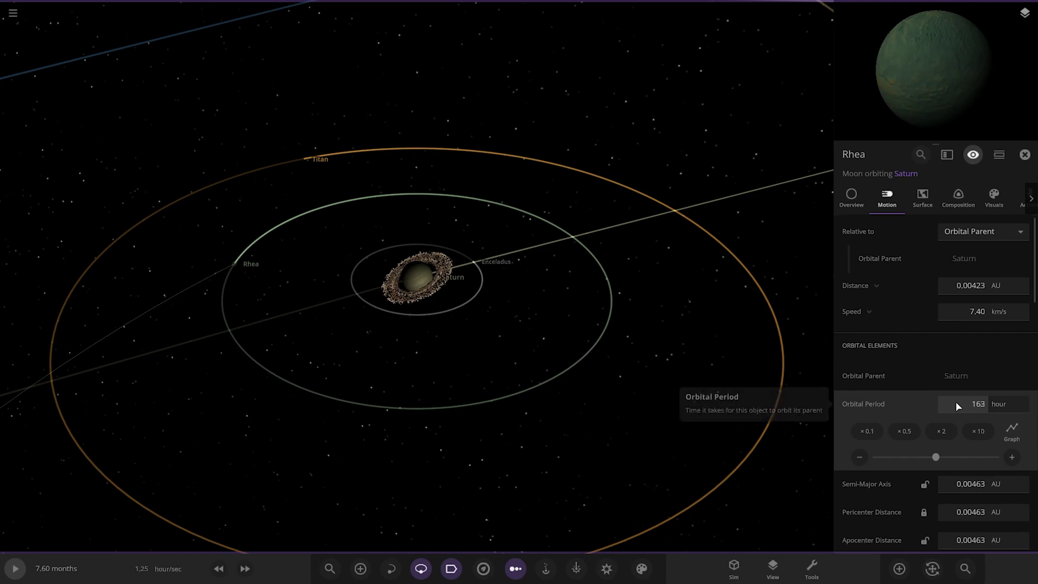
pyautogui.press('Delete')
pyautogui.press('Delete')
pyautogui.write('08')
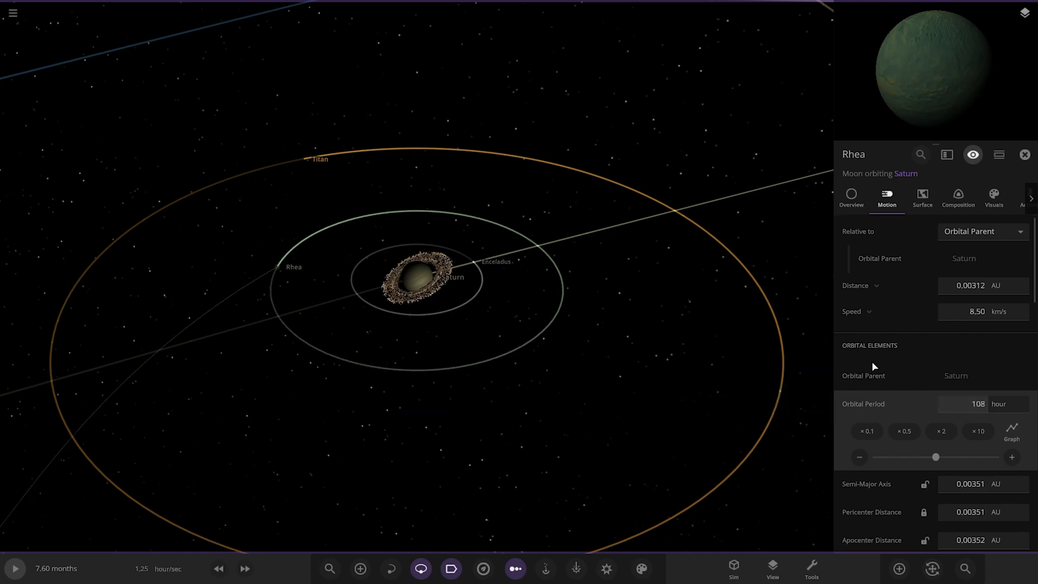
pyautogui.press('Return')
# Zoom out over the orbits and fly the camera to Uranus.
pyautogui.scroll(-5, 425, 314)
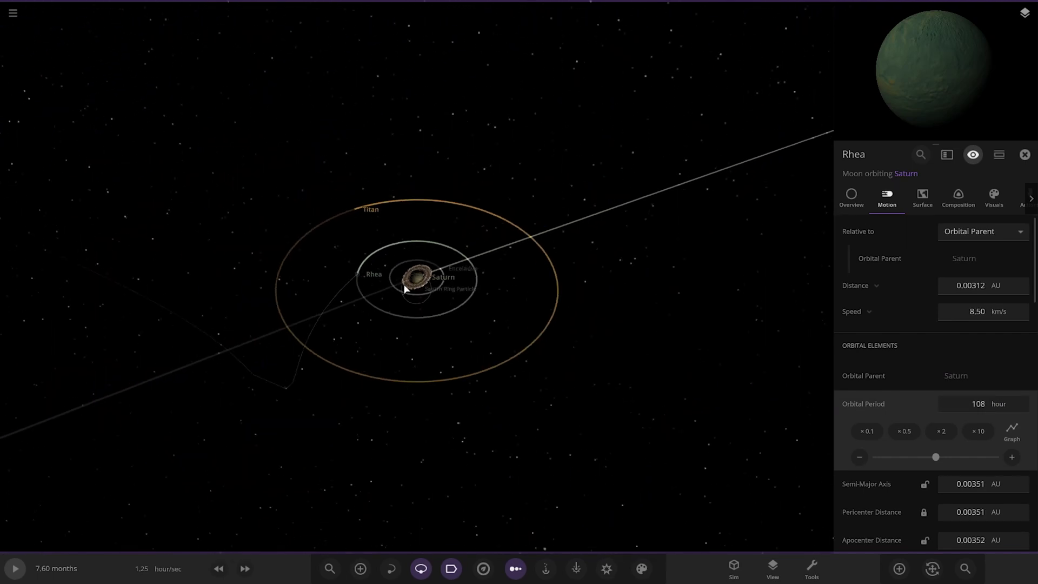
pyautogui.scroll(-10, 468, 403)
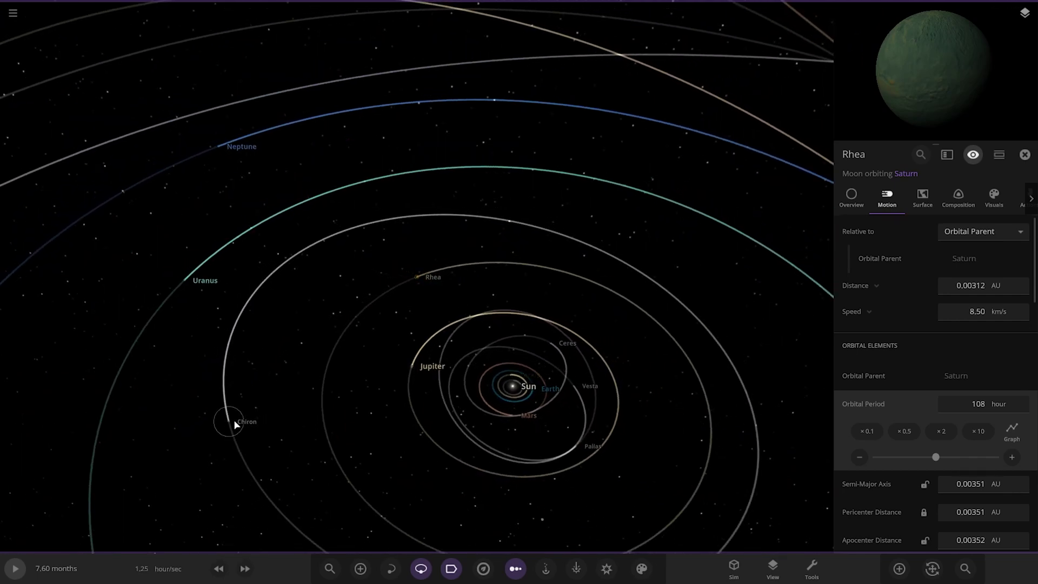
pyautogui.click(235, 420)
pyautogui.scroll(-4, 436, 357)
pyautogui.moveTo(437, 358); pyautogui.dragTo(539, 289)
pyautogui.doubleClick(539, 288)
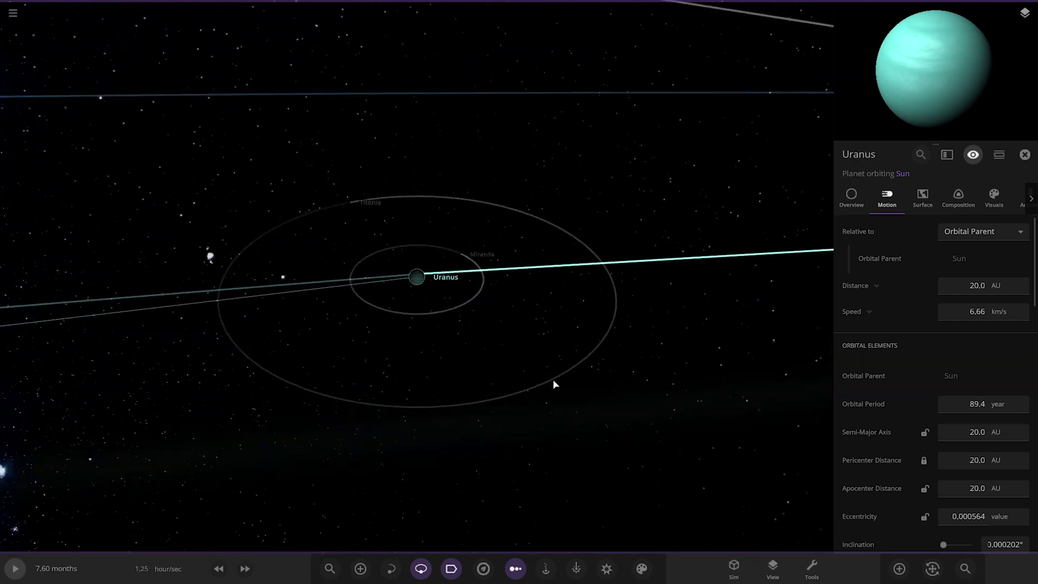
# Rotate Uranus so its spin axis lies horizontal.
pyautogui.moveTo(427, 293); pyautogui.dragTo(512, 282)
pyautogui.scroll(-3, 449, 283)
pyautogui.click(933, 574)
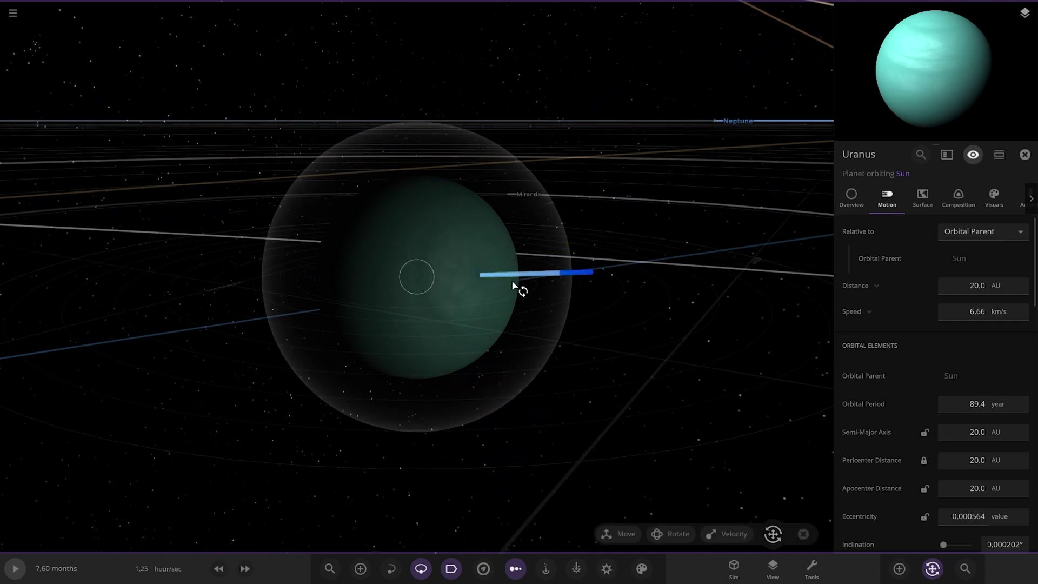
pyautogui.click(932, 568)
pyautogui.scroll(-5, 535, 292)
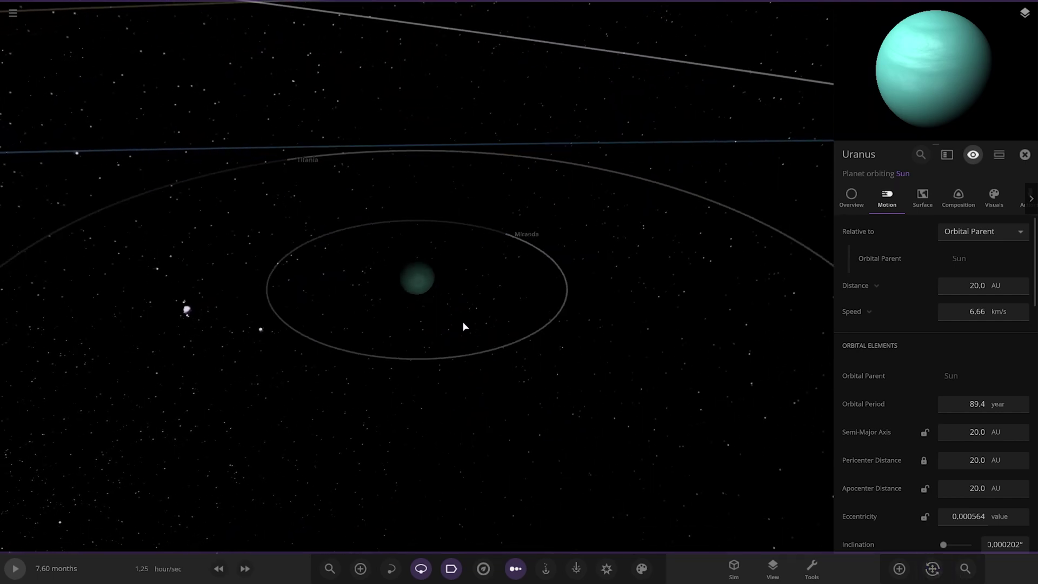
# Centre on Miranda and set its orbital period to 34 hours.
pyautogui.click(508, 249)
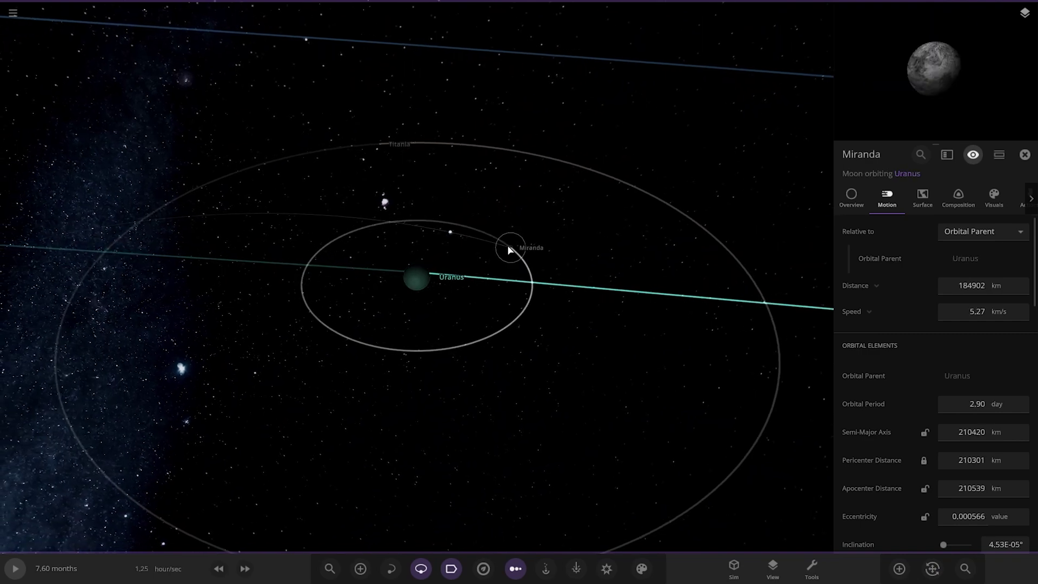
pyautogui.doubleClick(509, 248)
pyautogui.moveTo(467, 322); pyautogui.dragTo(441, 398)
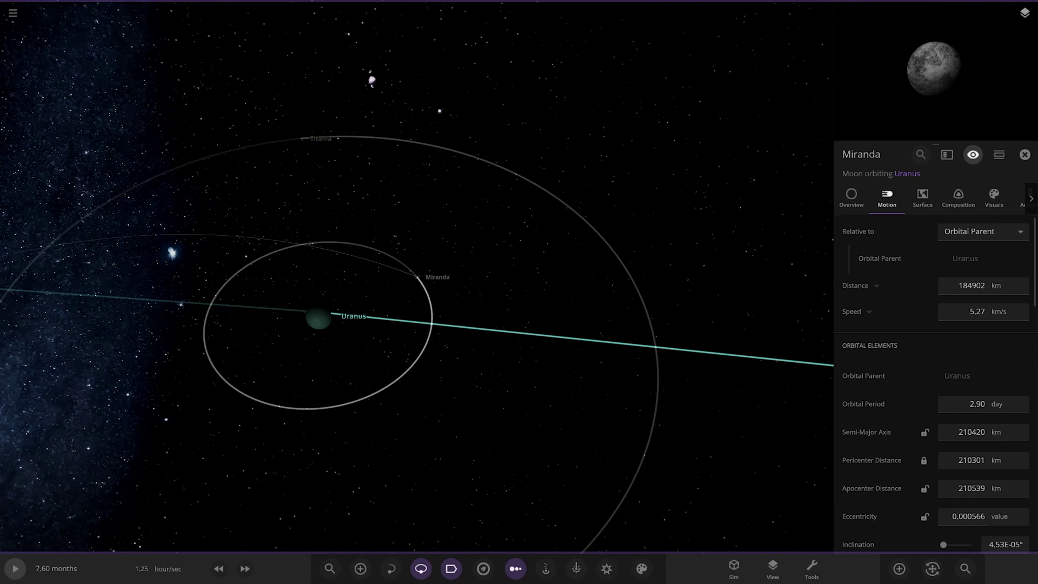
pyautogui.click(998, 405)
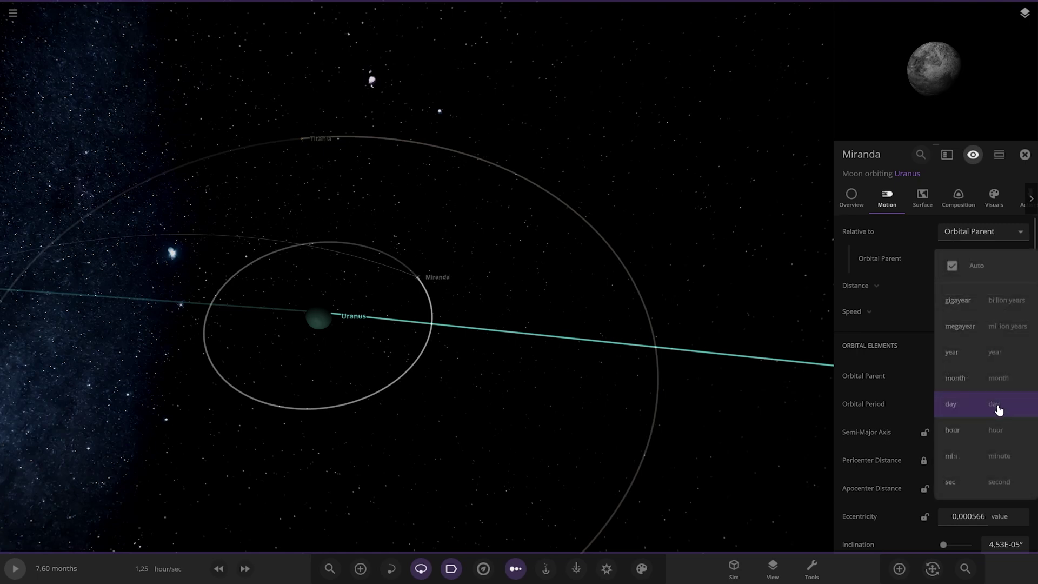
pyautogui.click(990, 429)
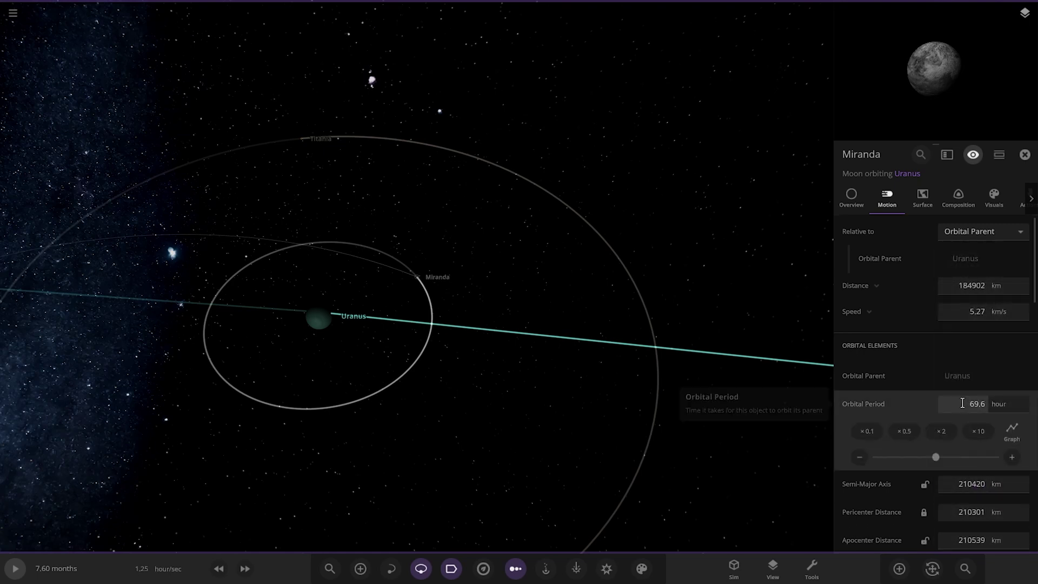
pyautogui.click(963, 402)
pyautogui.write('6')
pyautogui.write('4')
pyautogui.press('Return')
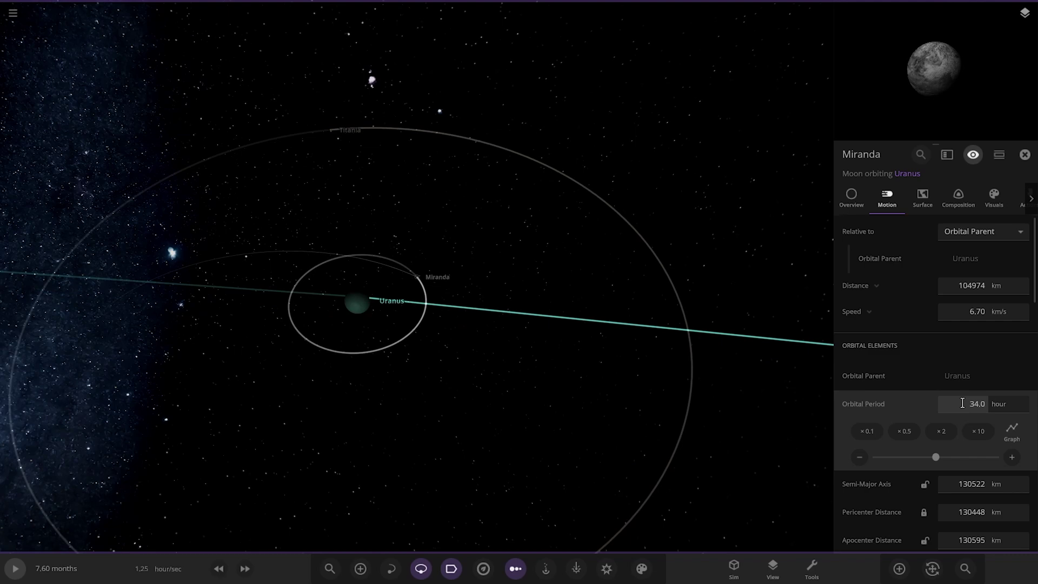
# Tilt Miranda's orbit to a 79.5° inclination.
pyautogui.scroll(-2, 880, 378)
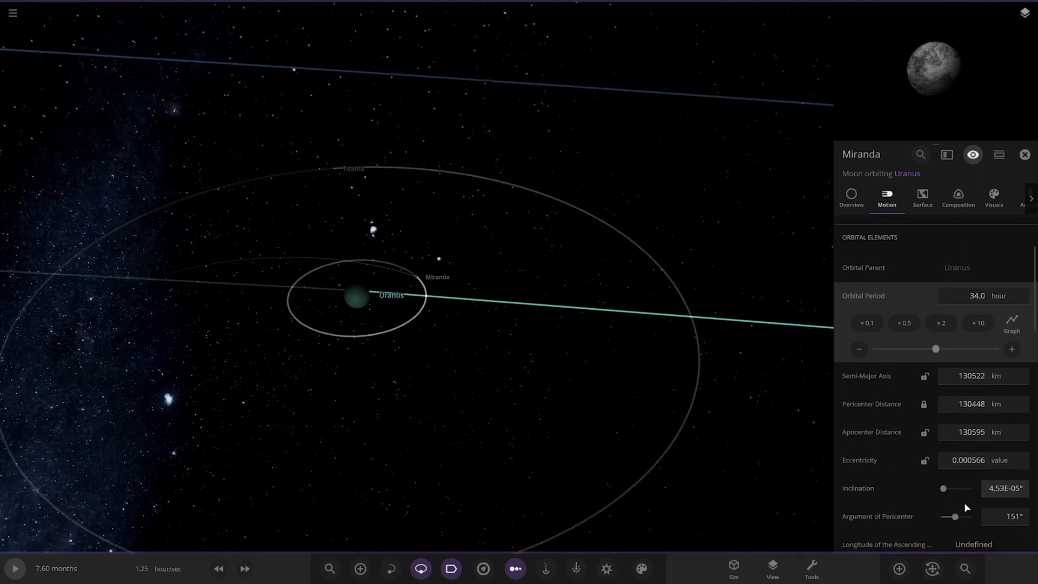
pyautogui.moveTo(943, 488); pyautogui.dragTo(957, 488)
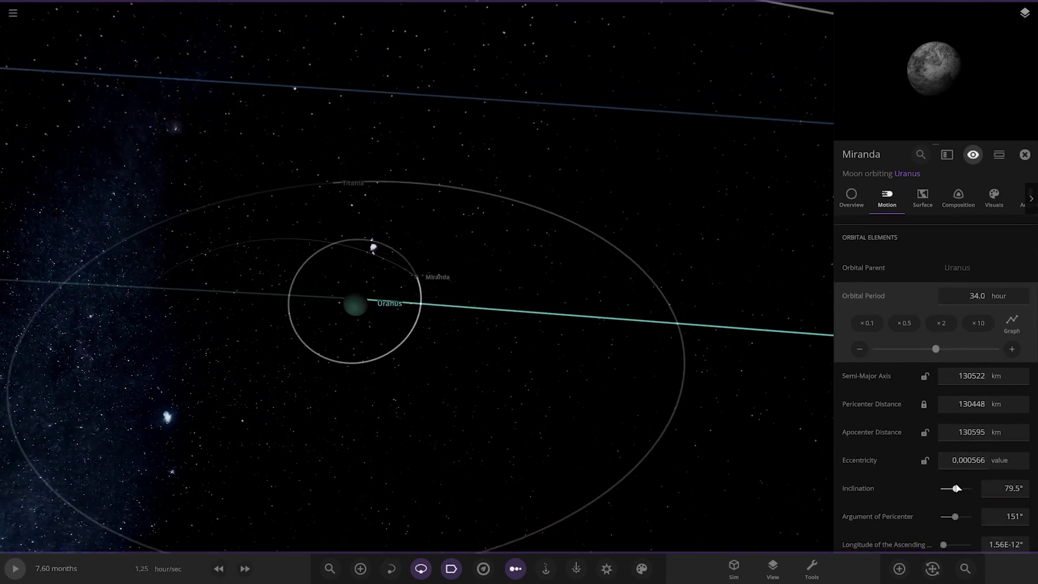
pyautogui.moveTo(431, 388); pyautogui.dragTo(540, 327)
pyautogui.scroll(5, 573, 322)
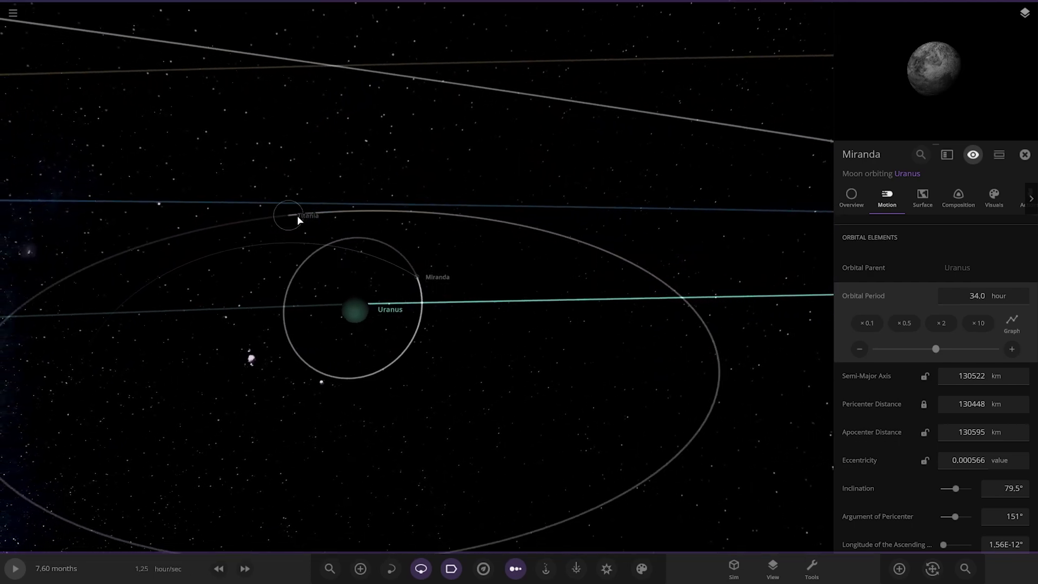
# Select Titania and set its orbital period to 209 hours.
pyautogui.click(297, 215)
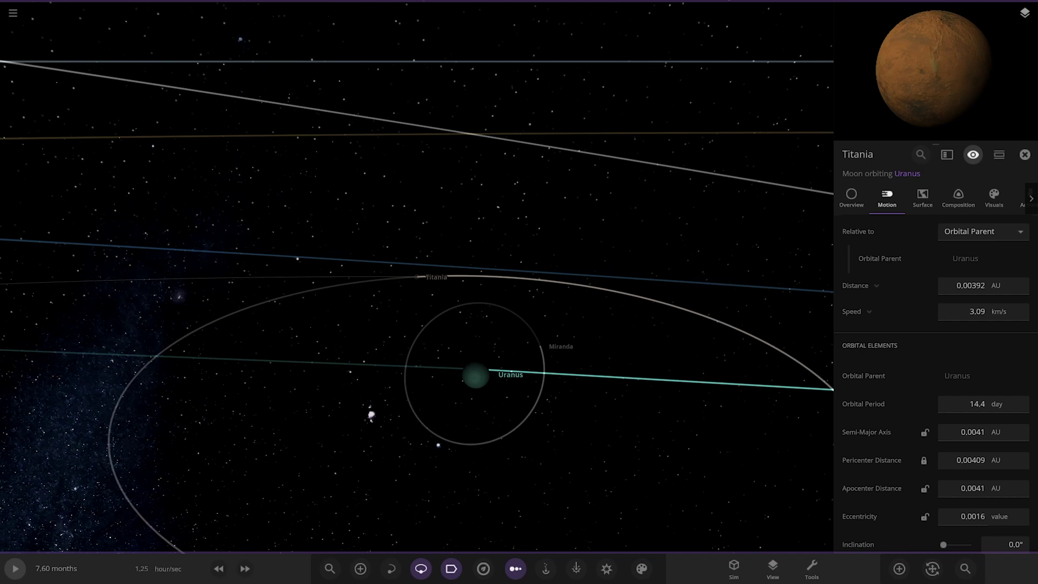
pyautogui.click(997, 407)
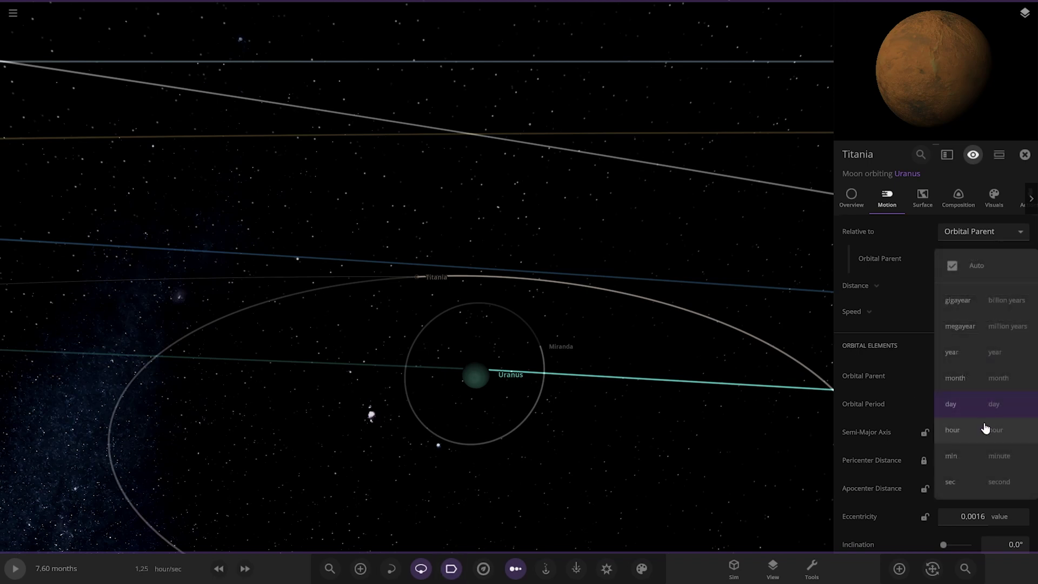
pyautogui.click(985, 428)
pyautogui.click(958, 406)
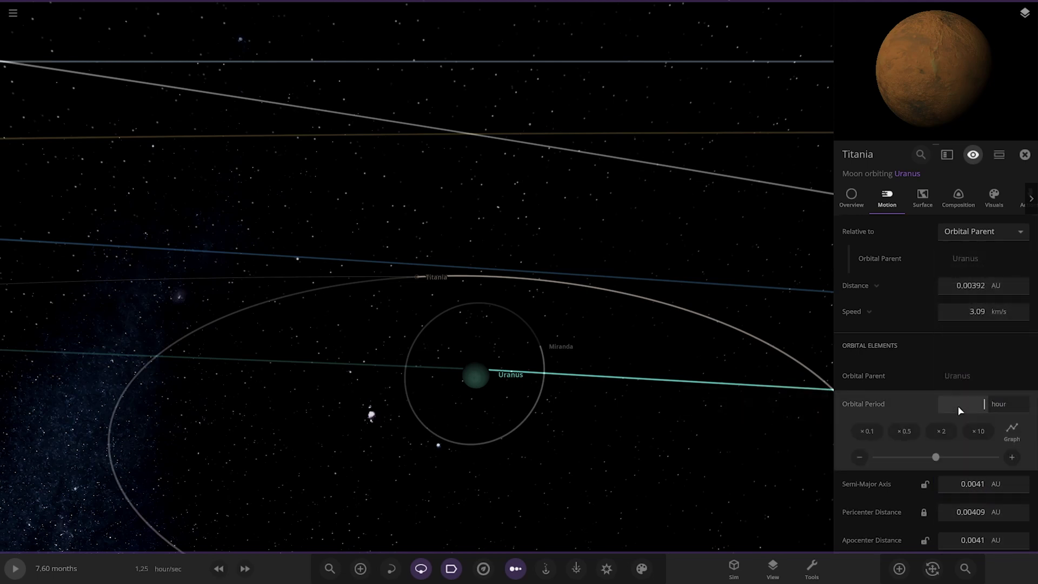
pyautogui.write('209')
pyautogui.press('Return')
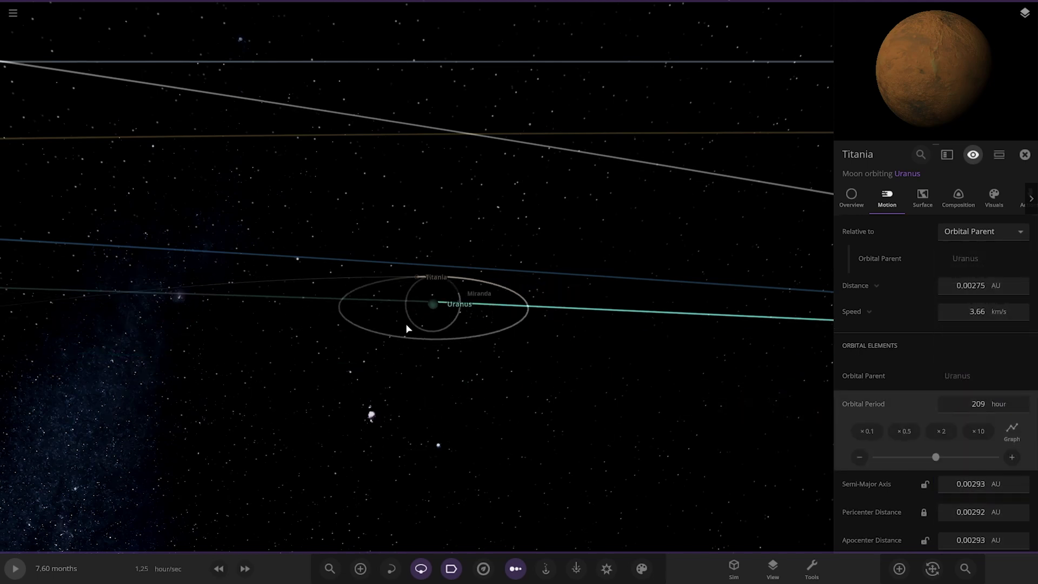
# Tilt Titania's orbit to a 76.1° inclination.
pyautogui.scroll(-4, 980, 502)
pyautogui.moveTo(958, 404); pyautogui.dragTo(955, 408)
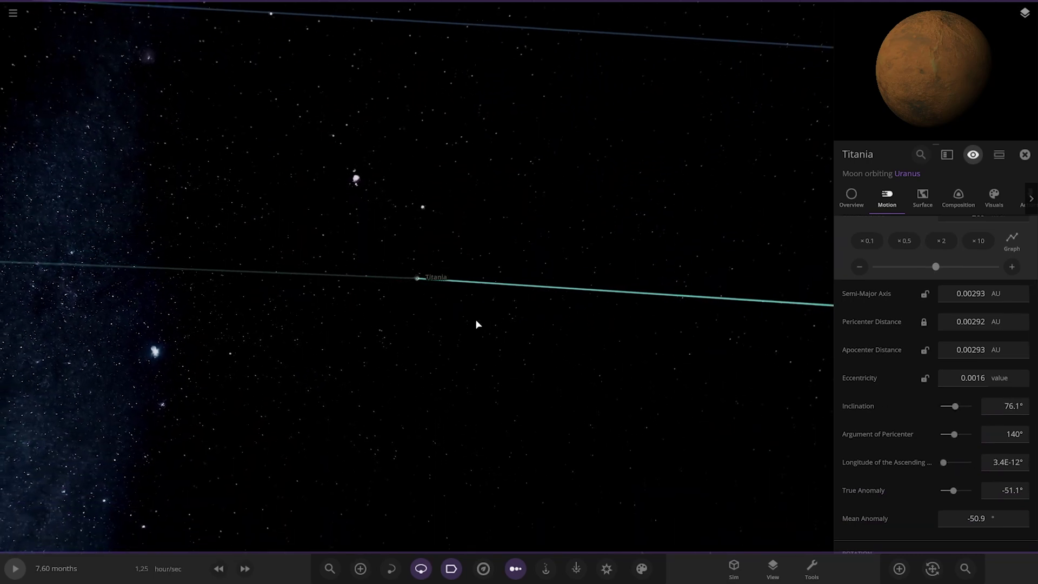
pyautogui.scroll(-10, 493, 359)
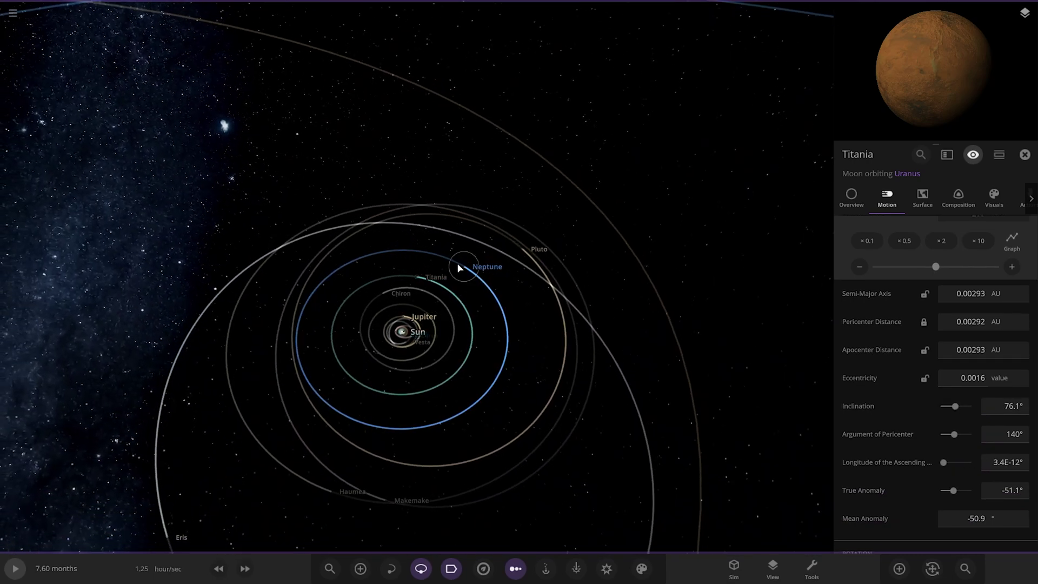
# Fly the camera to Neptune and select its moon Triton.
pyautogui.doubleClick(458, 266)
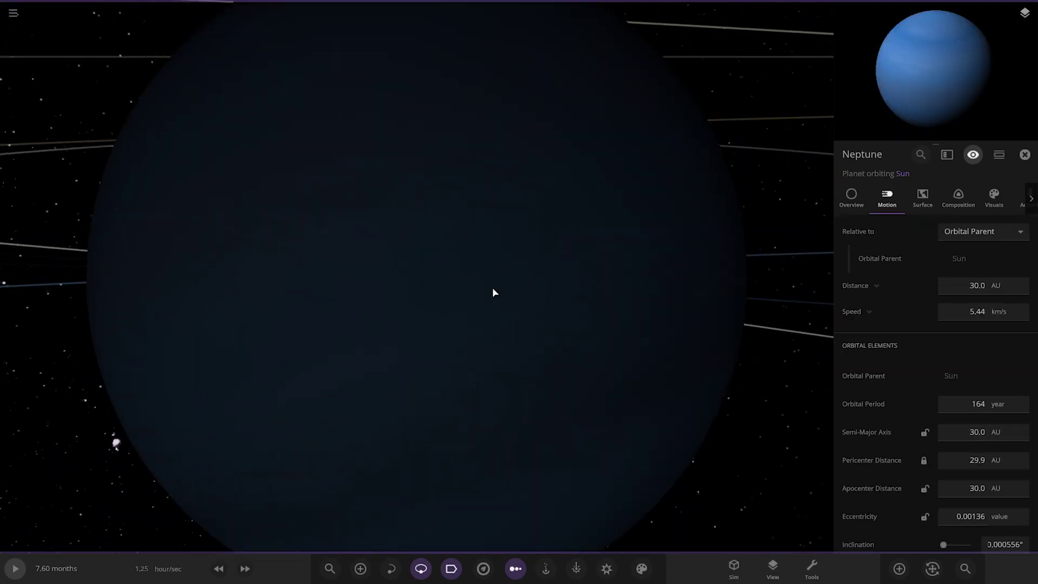
pyautogui.scroll(-5, 404, 364)
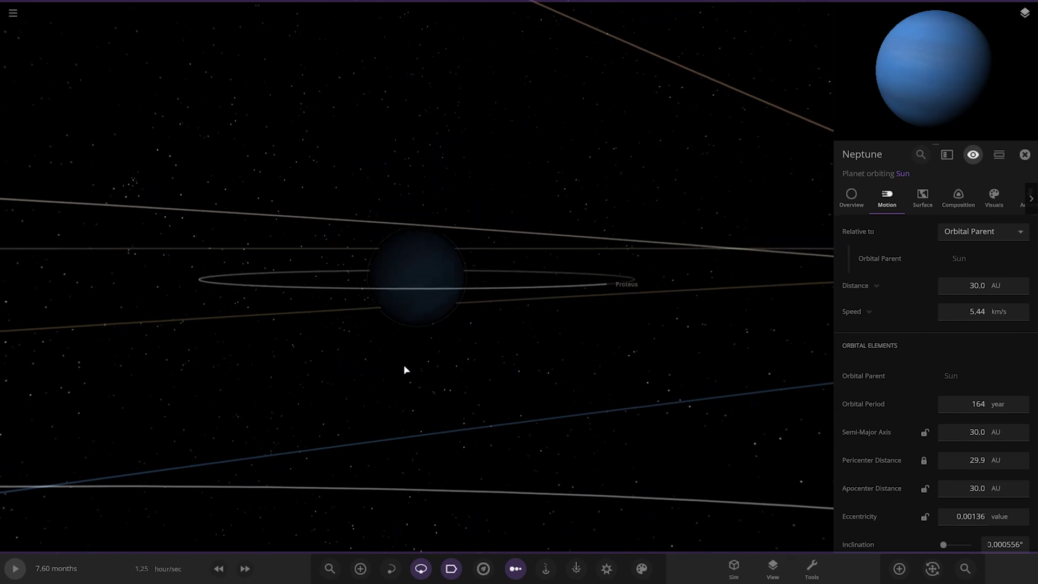
pyautogui.click(531, 372)
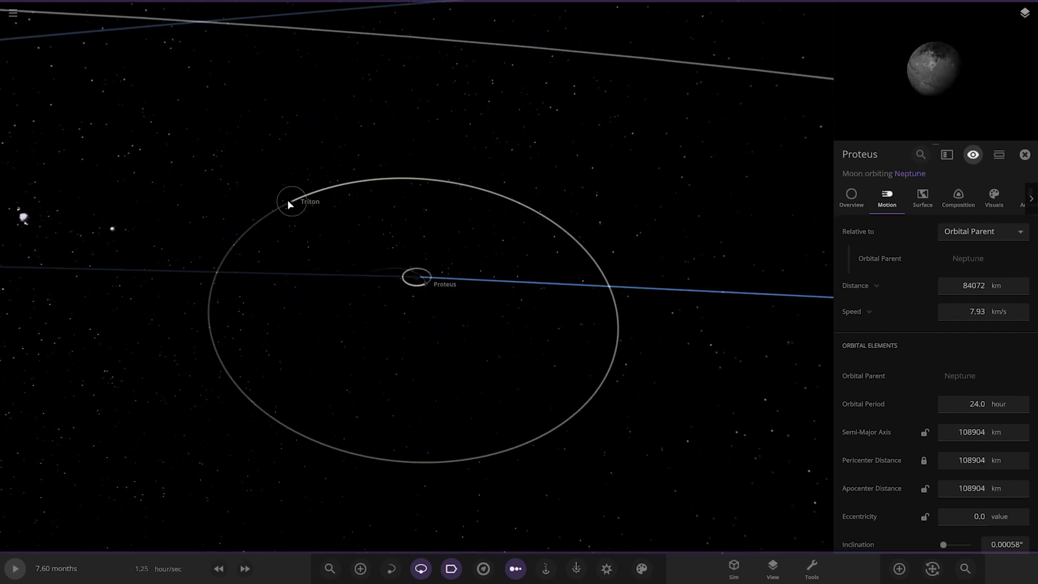
pyautogui.click(287, 200)
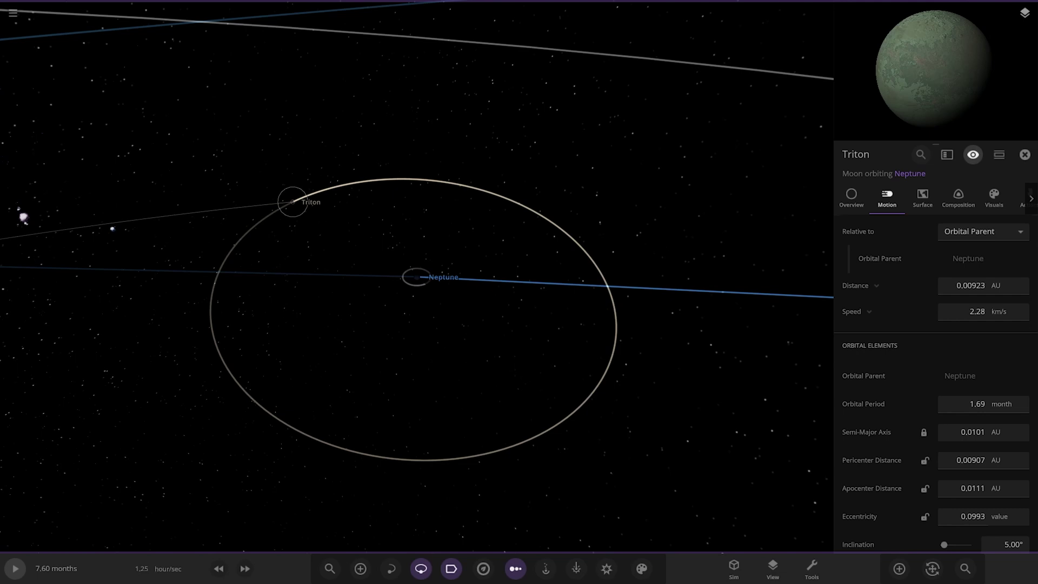
# Show Triton's orbital period in hours and shorten it to 141 hours.
pyautogui.click(997, 406)
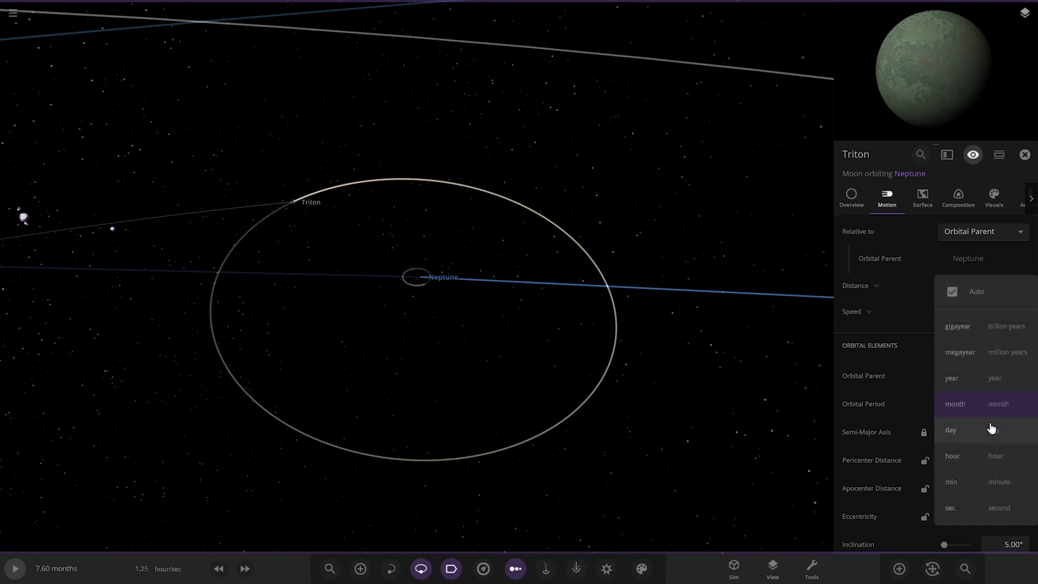
pyautogui.click(990, 455)
pyautogui.click(968, 410)
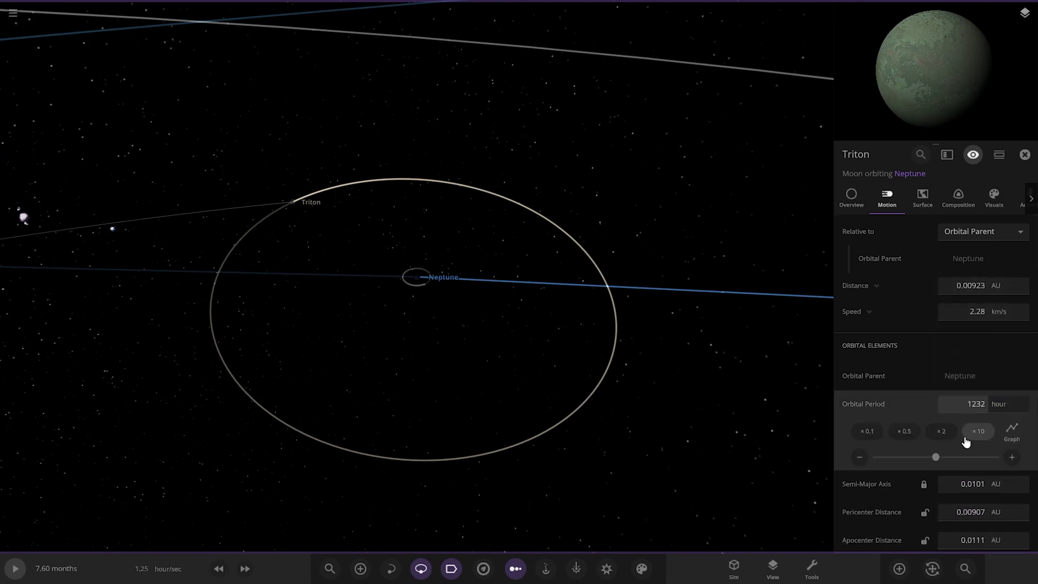
pyautogui.press('BackSpace')
pyautogui.press('BackSpace')
pyautogui.press('Return')
pyautogui.scroll(5, 430, 351)
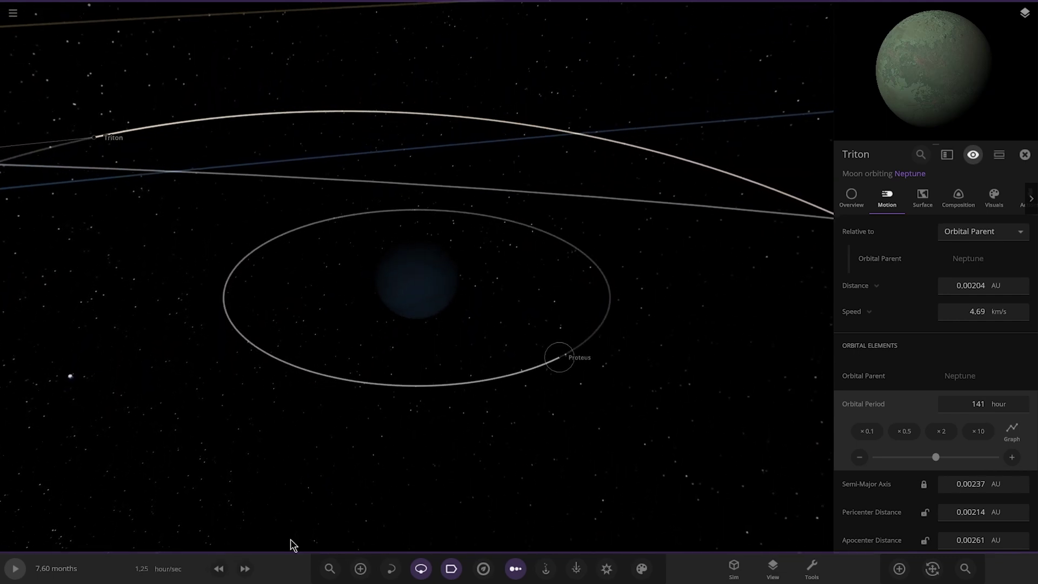
# Change Proteus's orbital period from 24.0 hours to 27 hours (1.12 days), widening its orbit around Neptune.
pyautogui.click(559, 357)
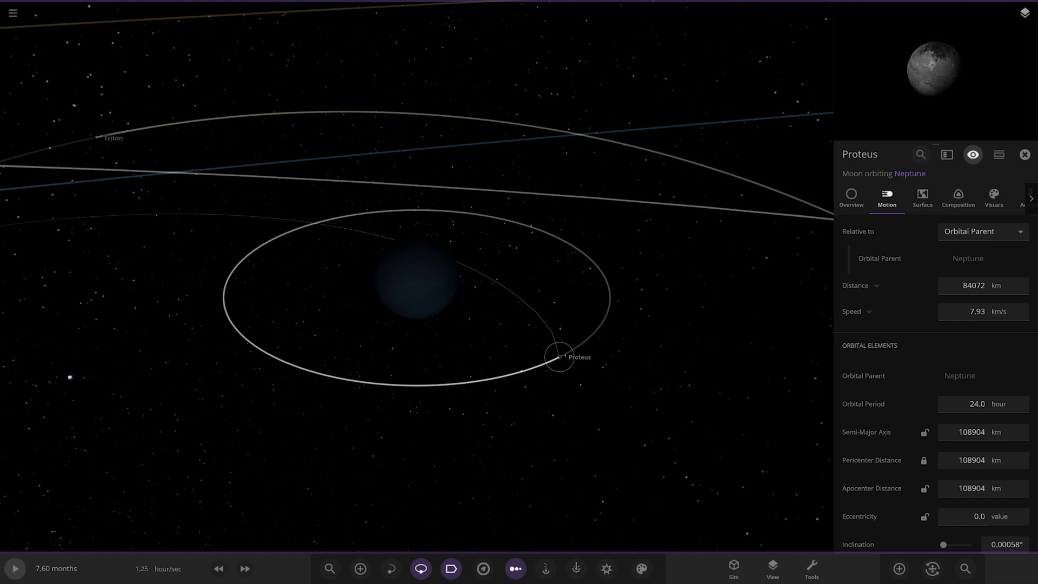
pyautogui.click(968, 405)
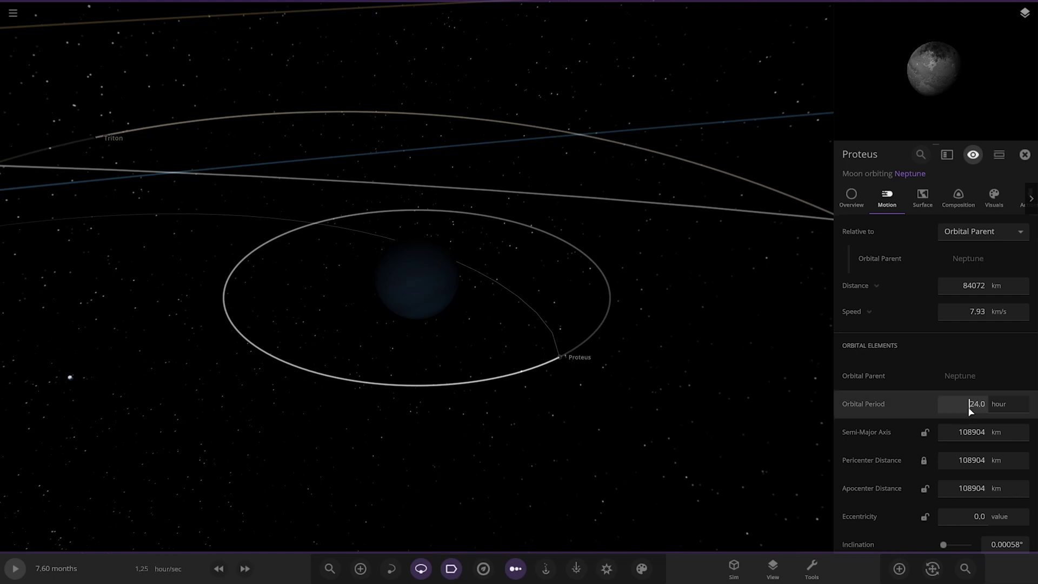
pyautogui.write('27')
pyautogui.press('Delete')
pyautogui.press('Delete')
pyautogui.press('Delete')
pyautogui.press('Delete')
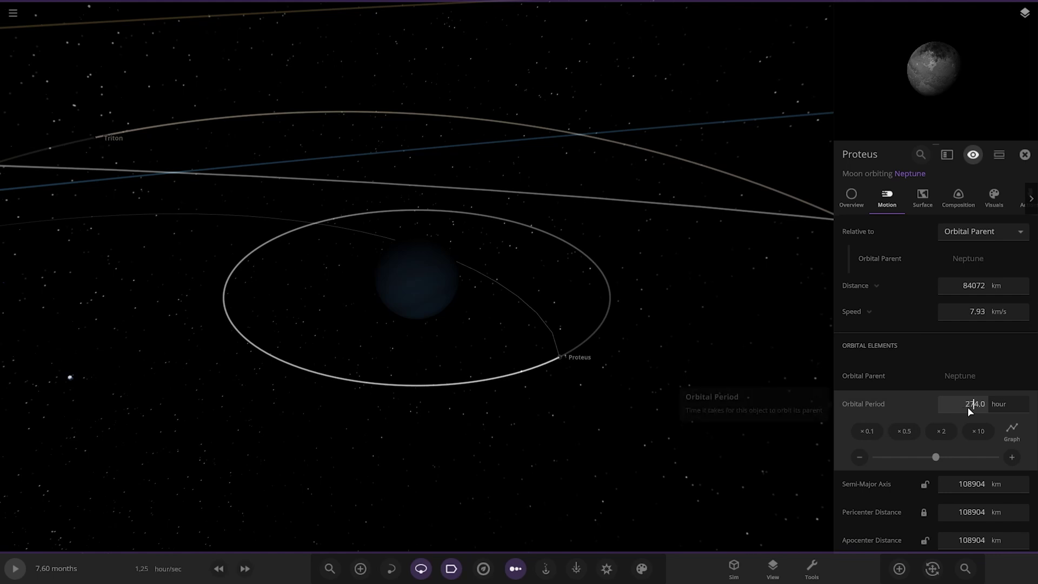
pyautogui.scroll(-10, 498, 357)
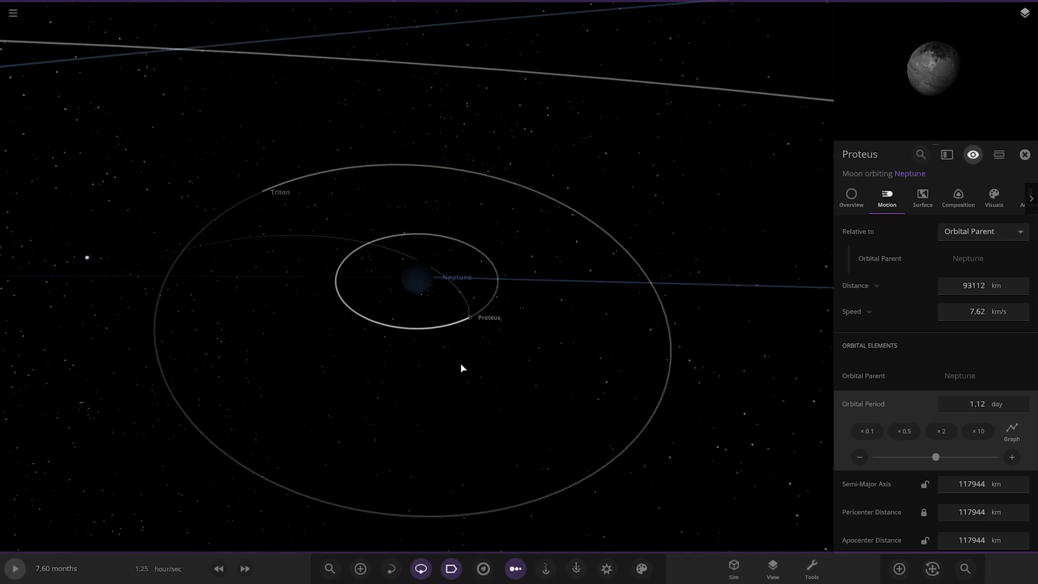
pyautogui.scroll(-10, 475, 329)
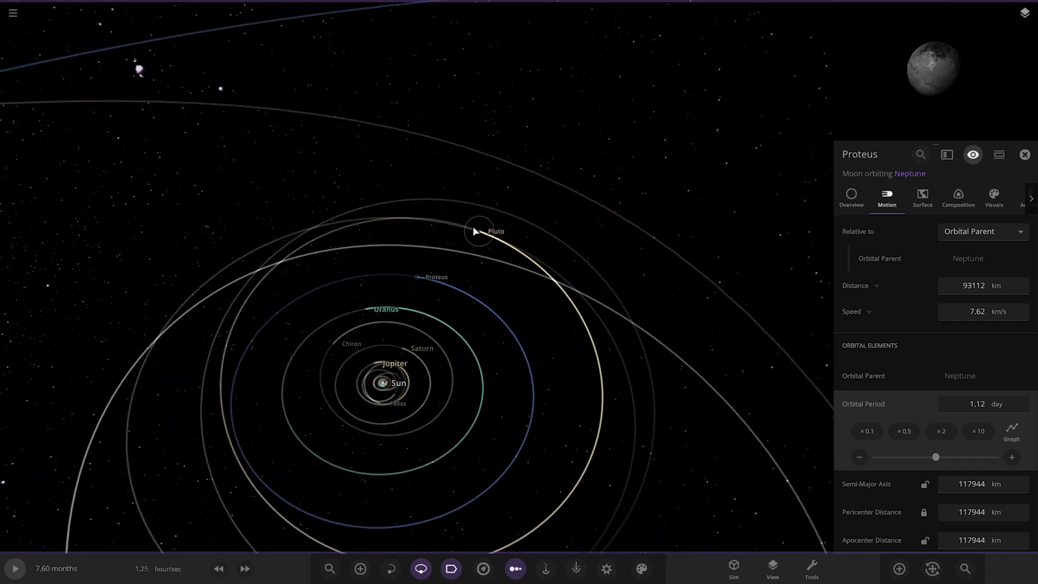
# Select Pluto to show its 243-year, 39.0 AU orbit, and inspect it up close.
pyautogui.click(474, 232)
pyautogui.scroll(-5, 474, 322)
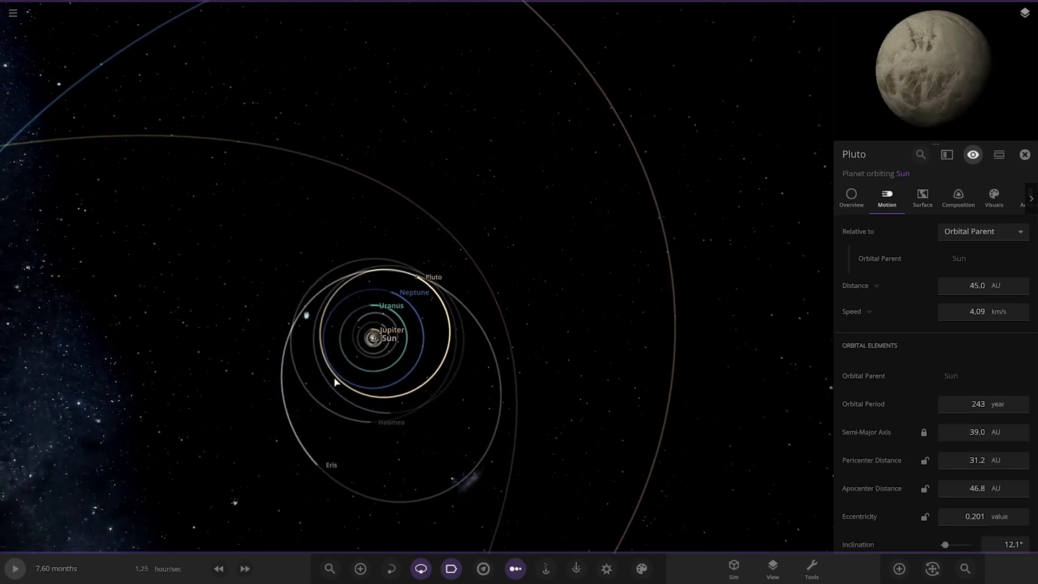
pyautogui.scroll(10, 336, 377)
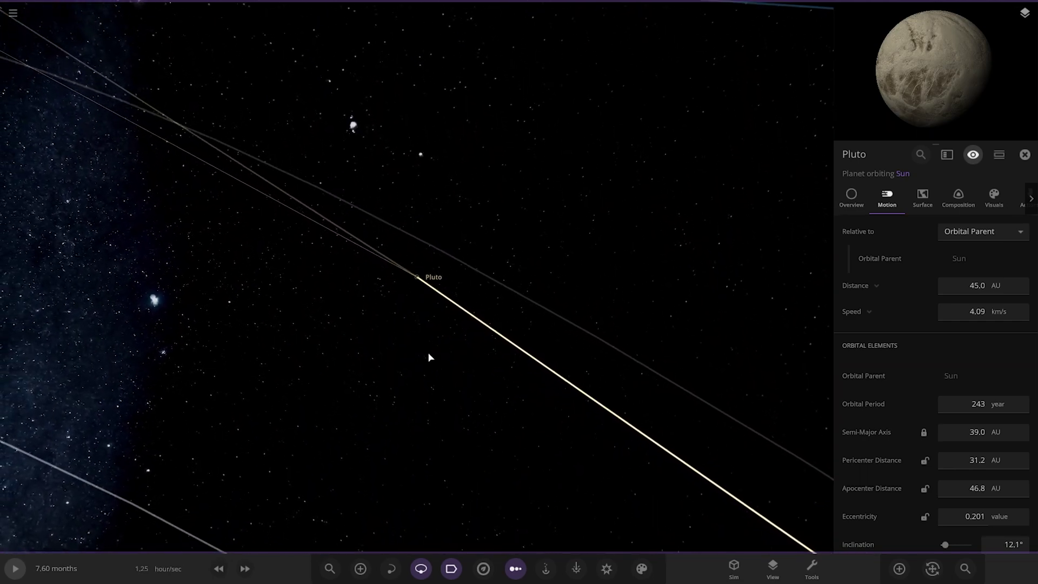
pyautogui.scroll(5, 436, 386)
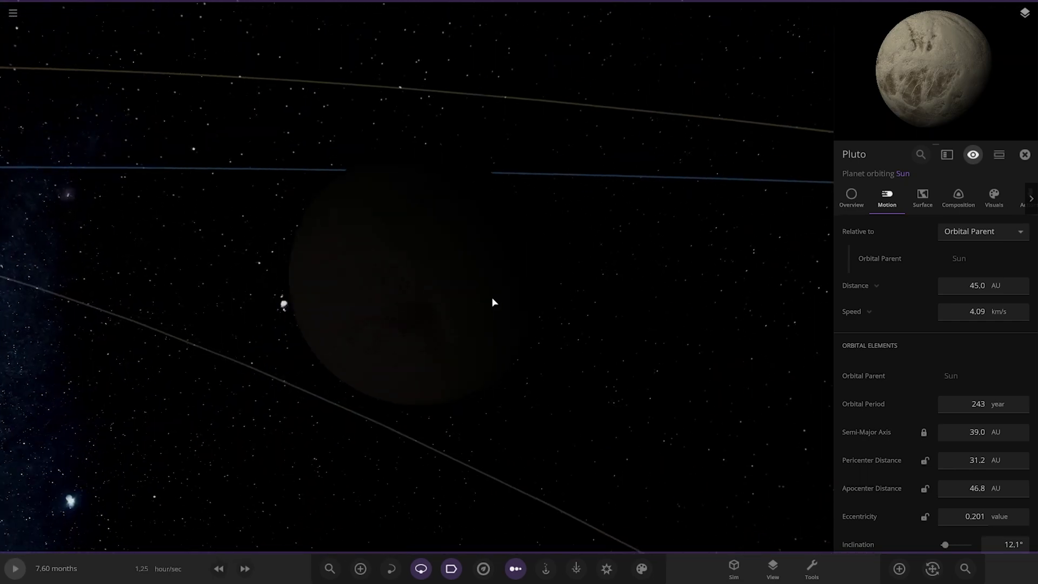
pyautogui.moveTo(493, 302); pyautogui.dragTo(524, 239)
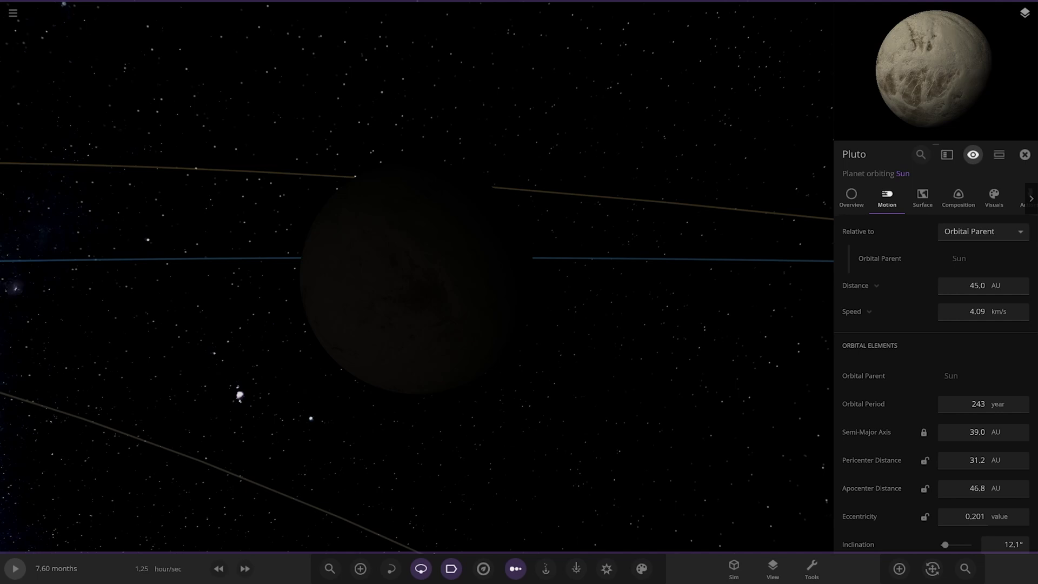
pyautogui.scroll(-5, 465, 318)
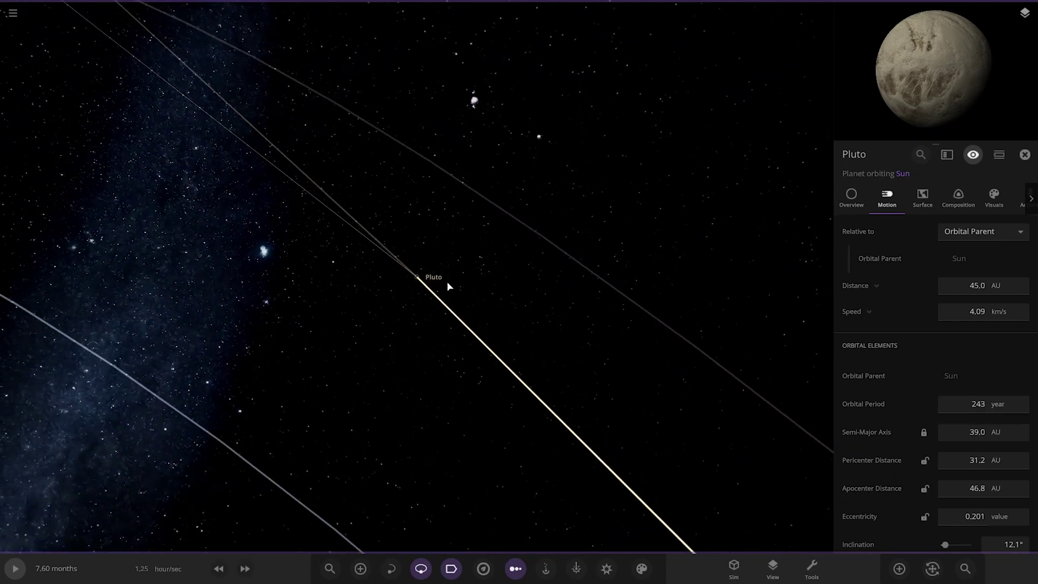
pyautogui.scroll(-10, 441, 280)
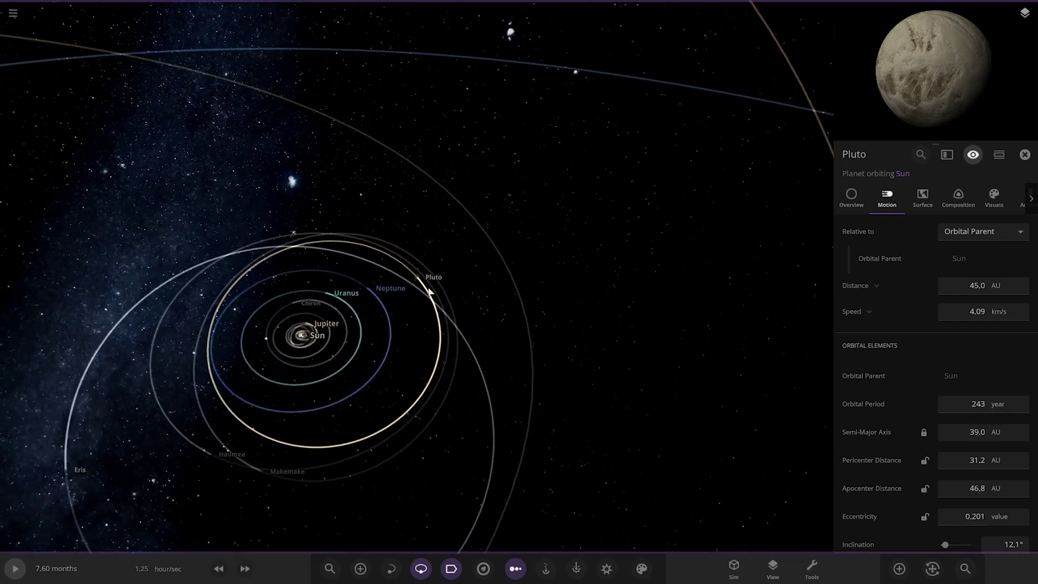
# Review Makemake, then lower Haumea's orbital period from 347 to 285 years with the slider buttons.
pyautogui.click(269, 470)
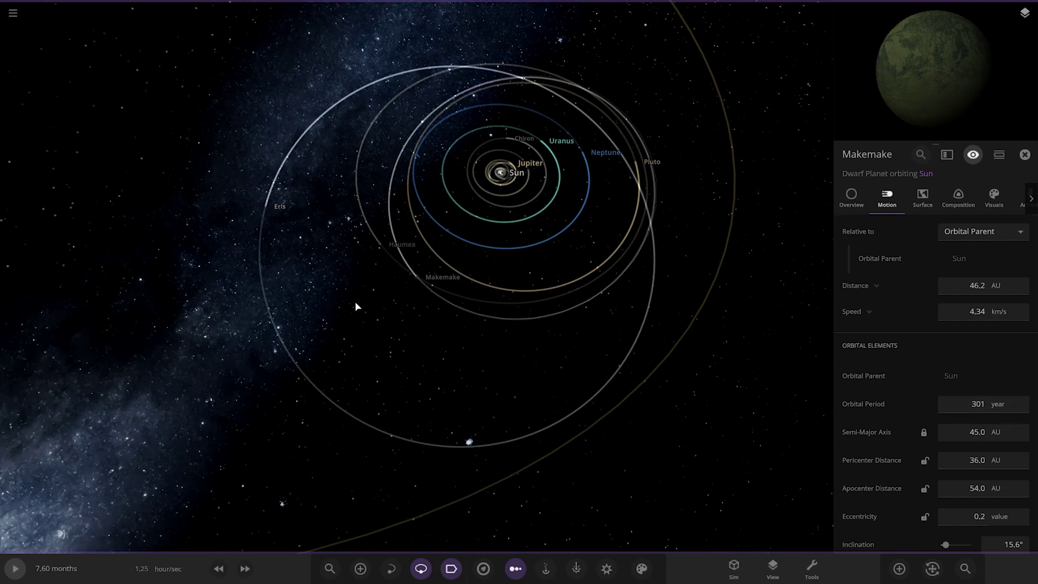
pyautogui.click(384, 241)
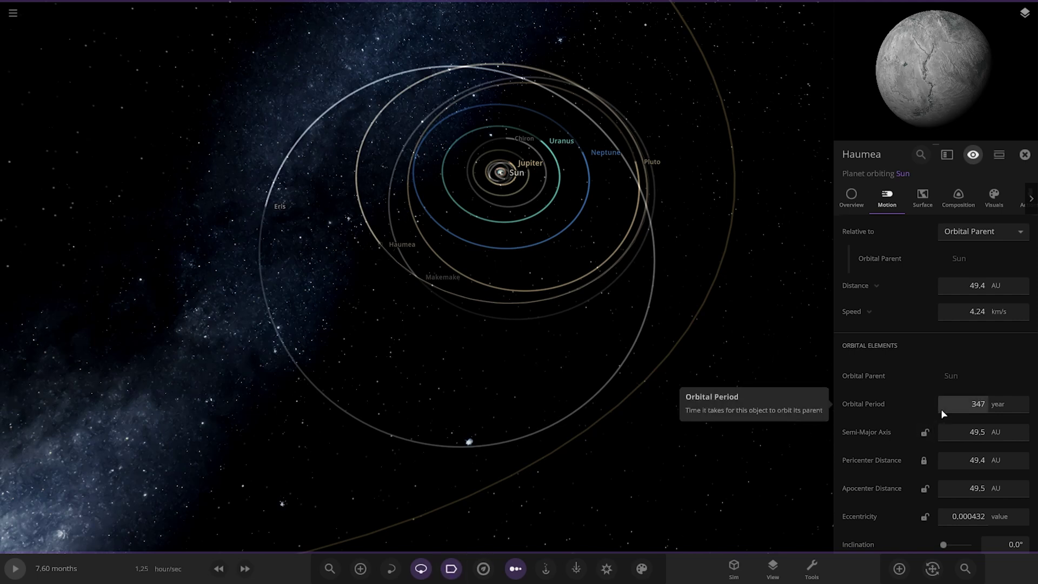
pyautogui.click(958, 406)
pyautogui.click(860, 456)
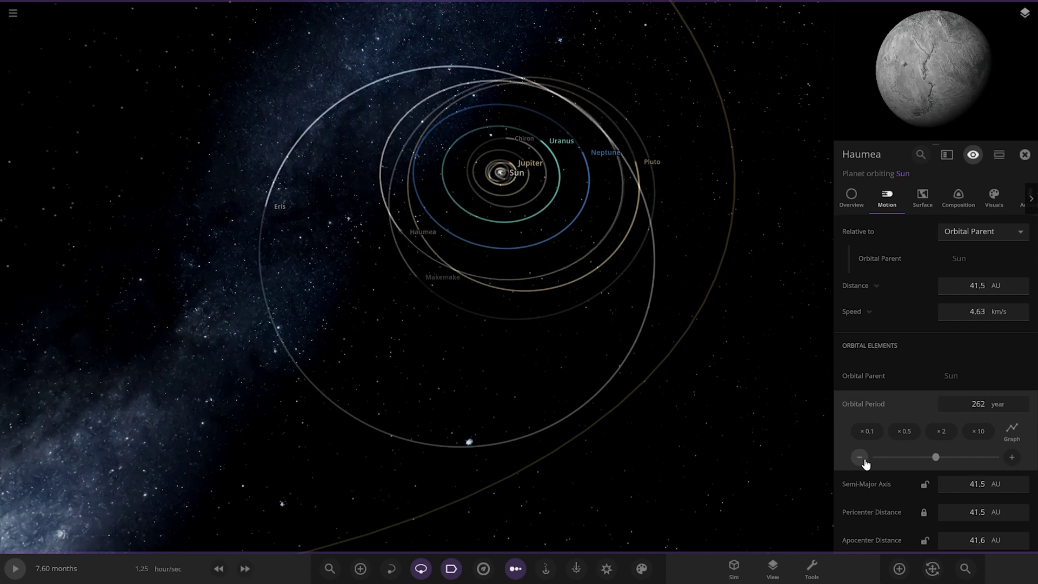
pyautogui.click(1010, 457)
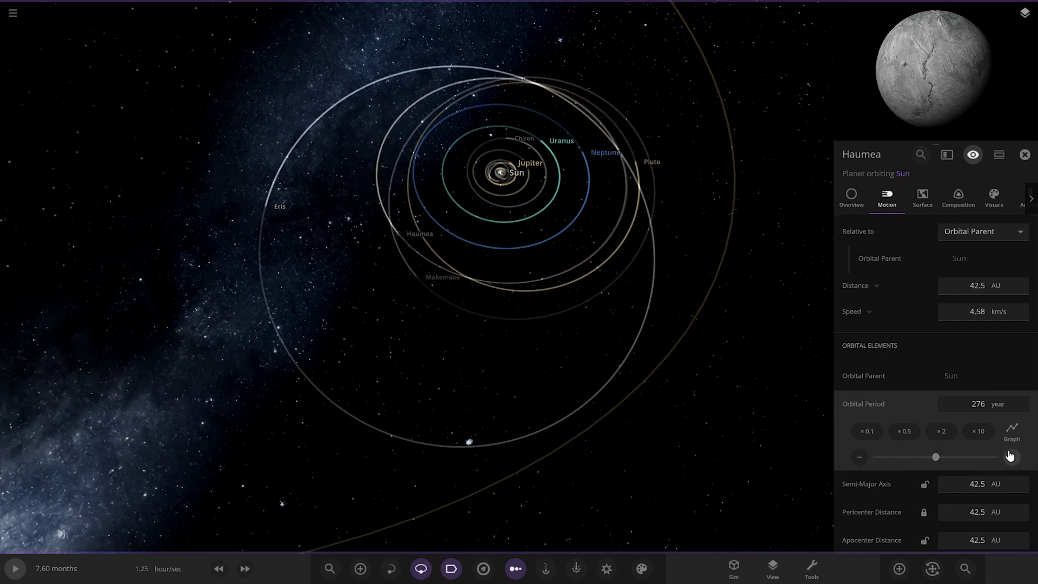
pyautogui.click(1010, 457)
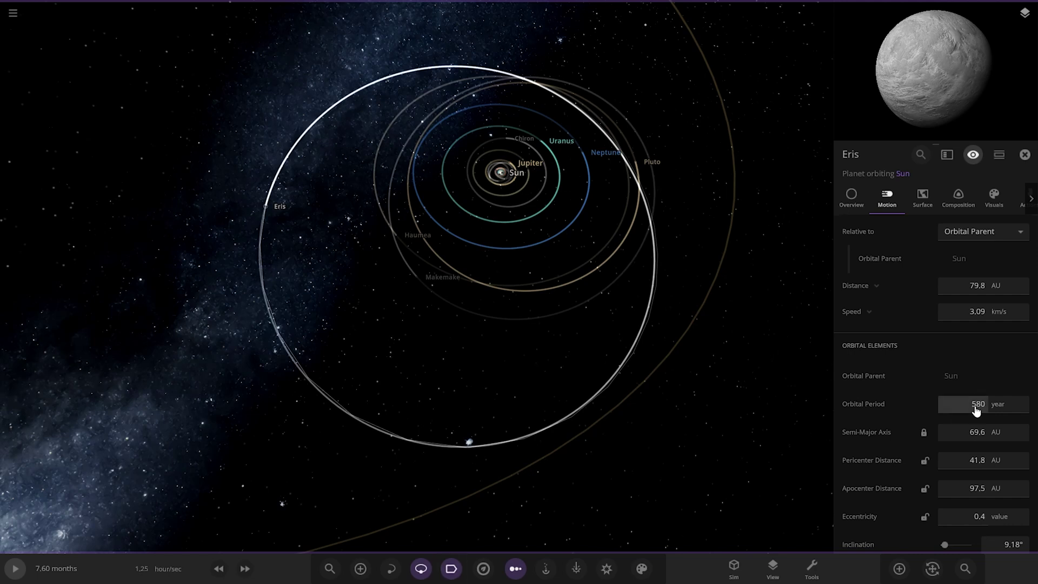
# Select 2012 VP113 and view its general properties among the outer orbits.
pyautogui.scroll(-3, 452, 322)
pyautogui.scroll(-5, 452, 323)
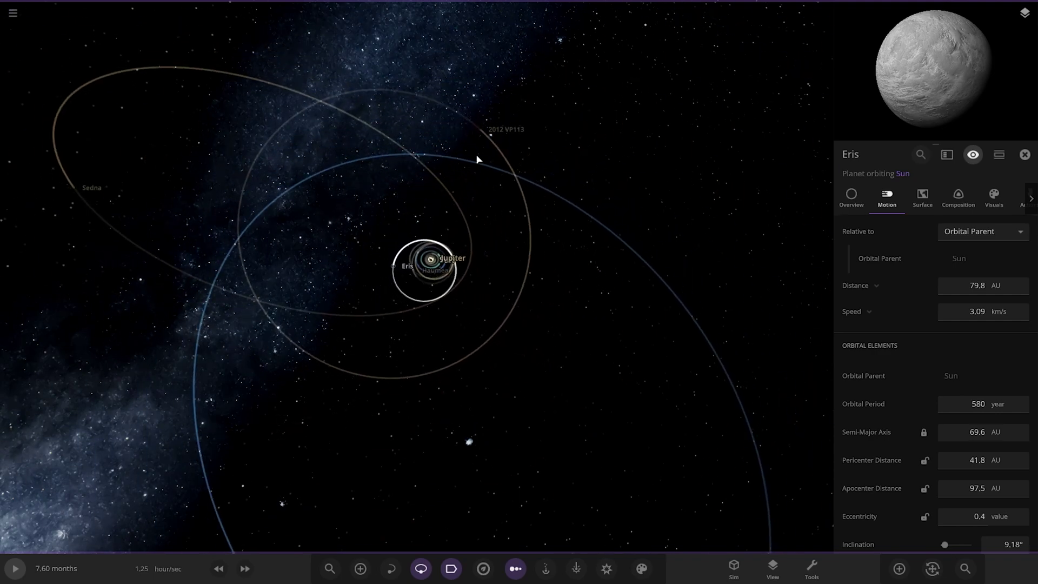
pyautogui.click(488, 132)
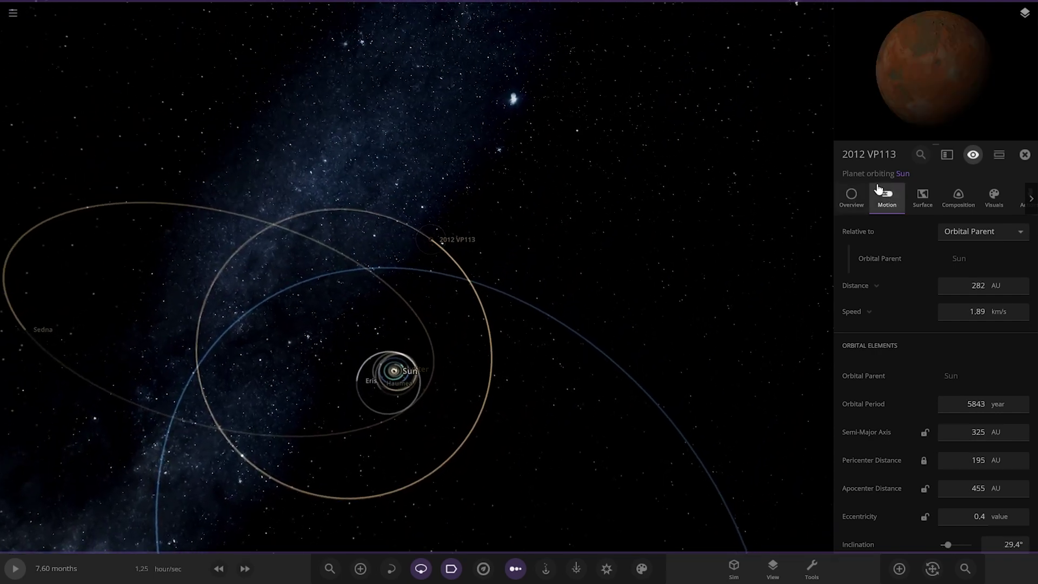
pyautogui.click(851, 197)
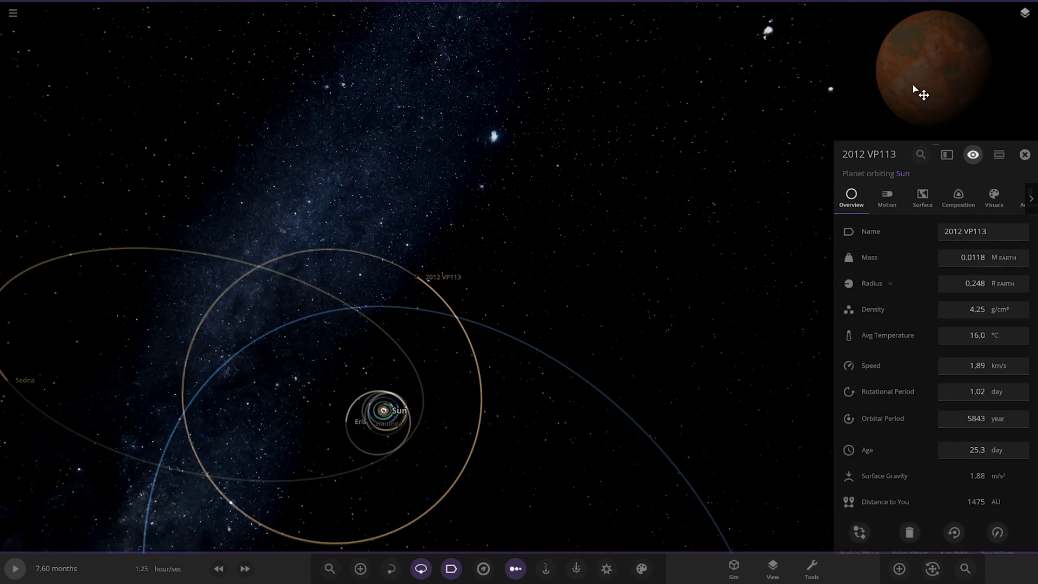
pyautogui.moveTo(516, 323); pyautogui.dragTo(241, 292)
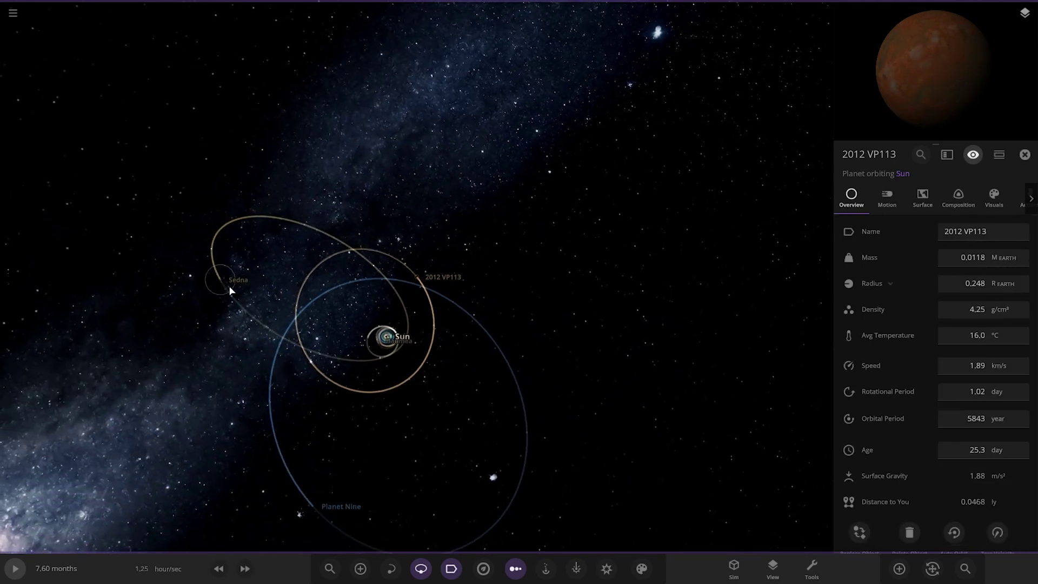
# Show Sedna's orbital period in years (11564) in the Motion tab.
pyautogui.click(235, 288)
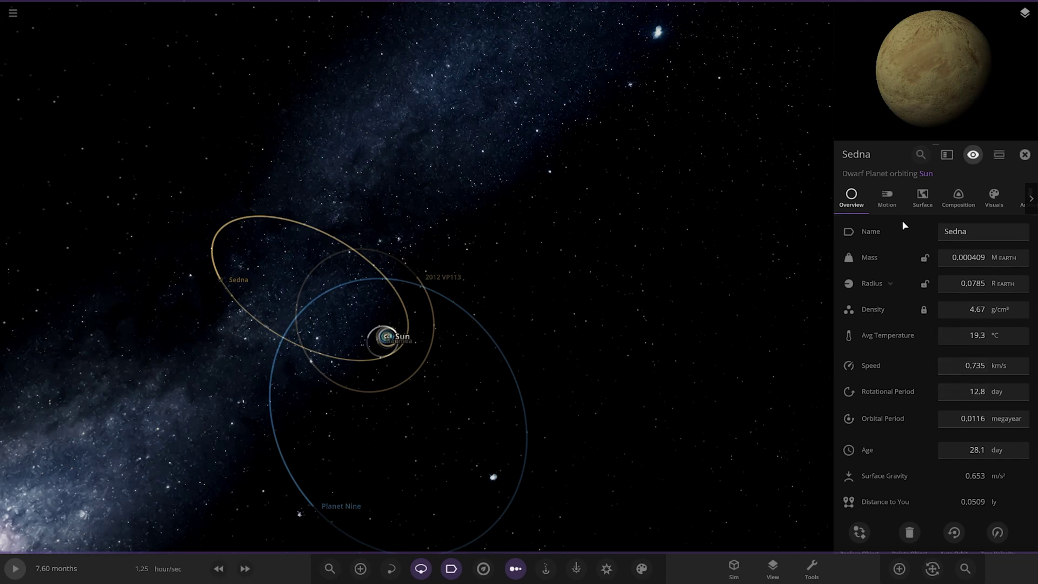
pyautogui.click(882, 200)
pyautogui.click(946, 403)
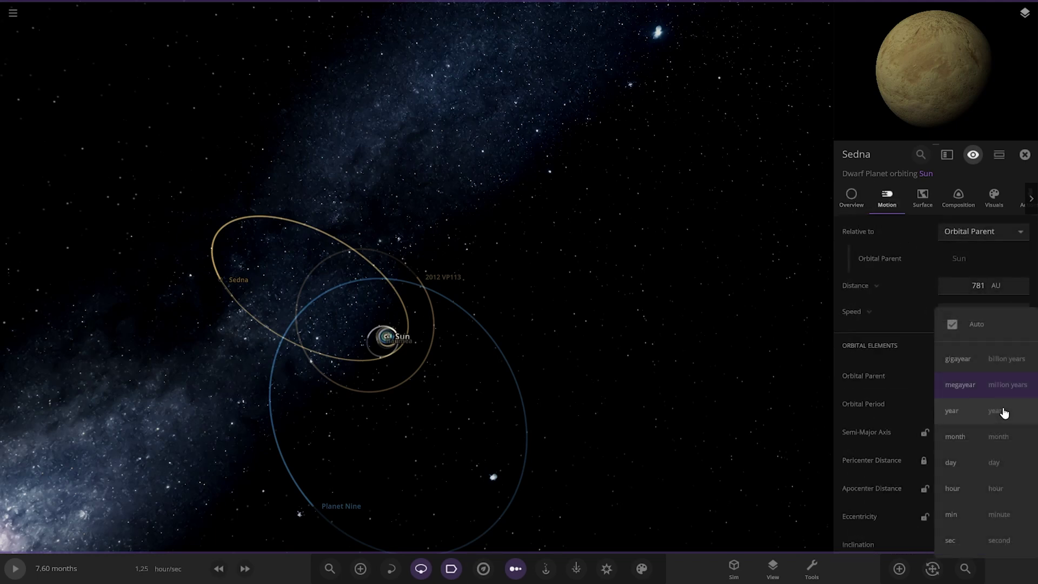
pyautogui.click(991, 423)
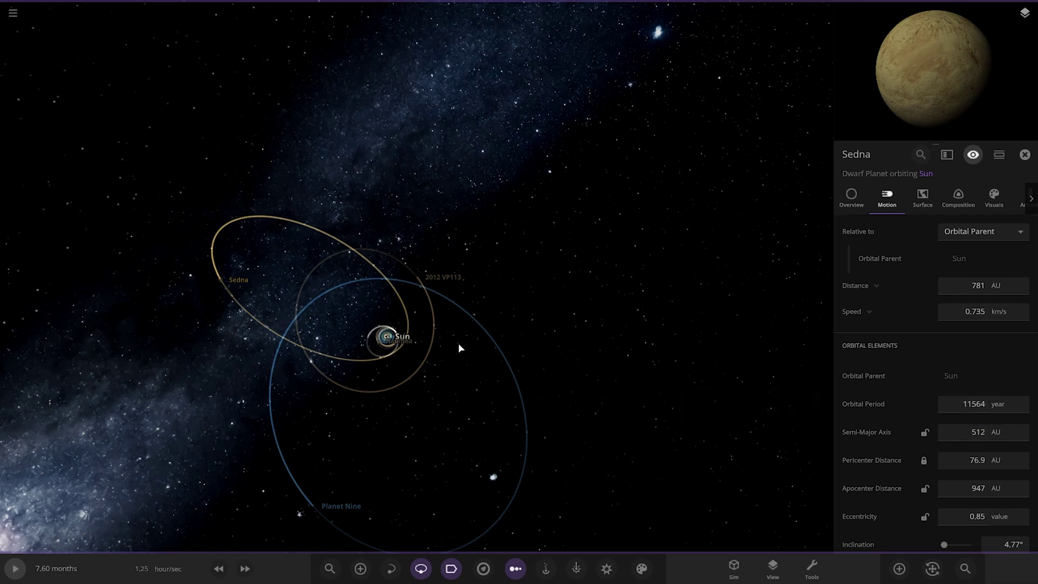
# Switch Planet Nine's orbital period unit to years, showing 14664 years instead of 0.0147 megayear.
pyautogui.click(318, 511)
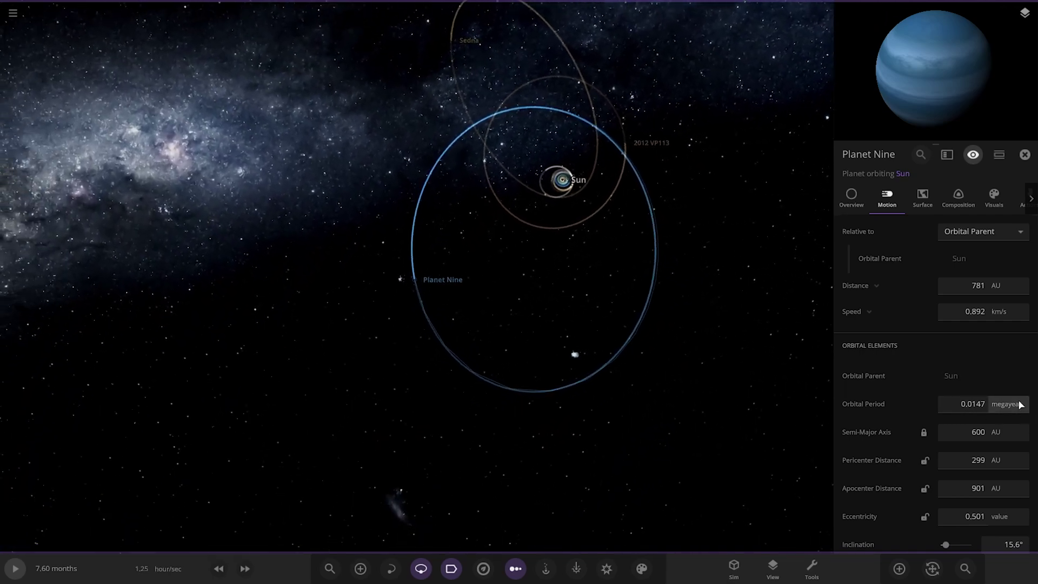
pyautogui.click(1010, 405)
pyautogui.click(1009, 412)
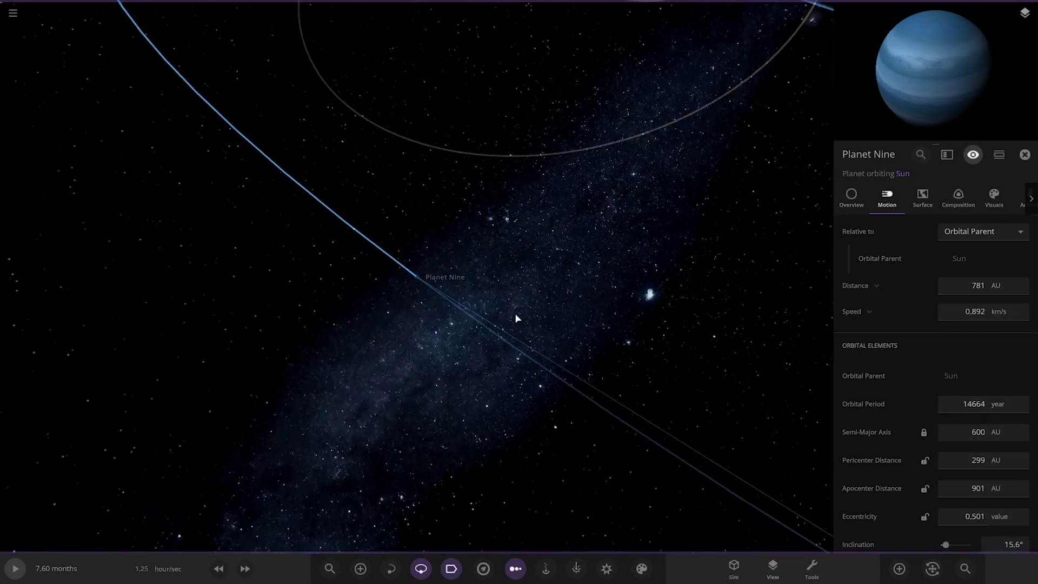
pyautogui.moveTo(515, 313); pyautogui.dragTo(538, 362)
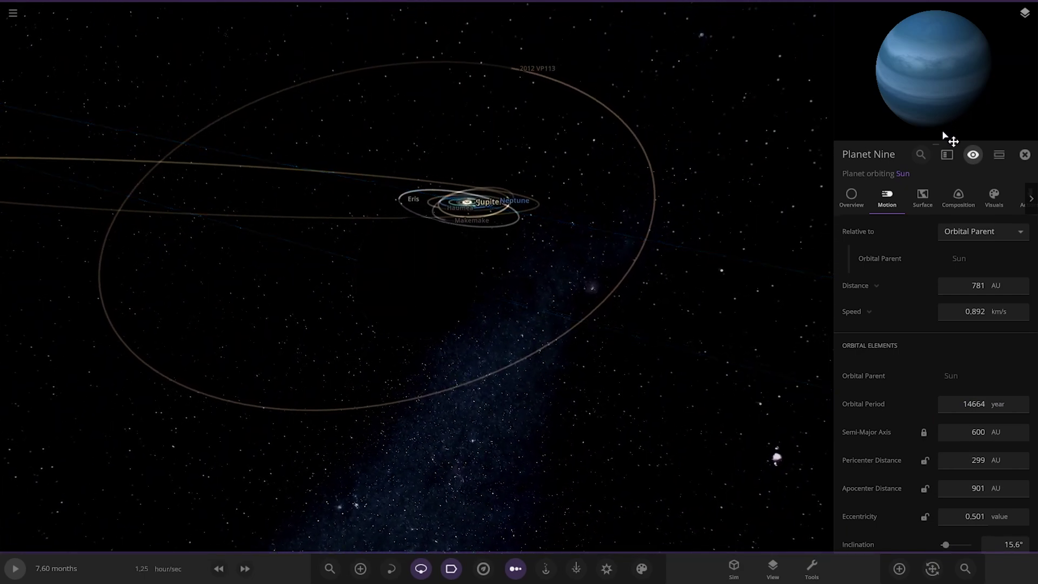
pyautogui.moveTo(944, 79); pyautogui.dragTo(837, 73)
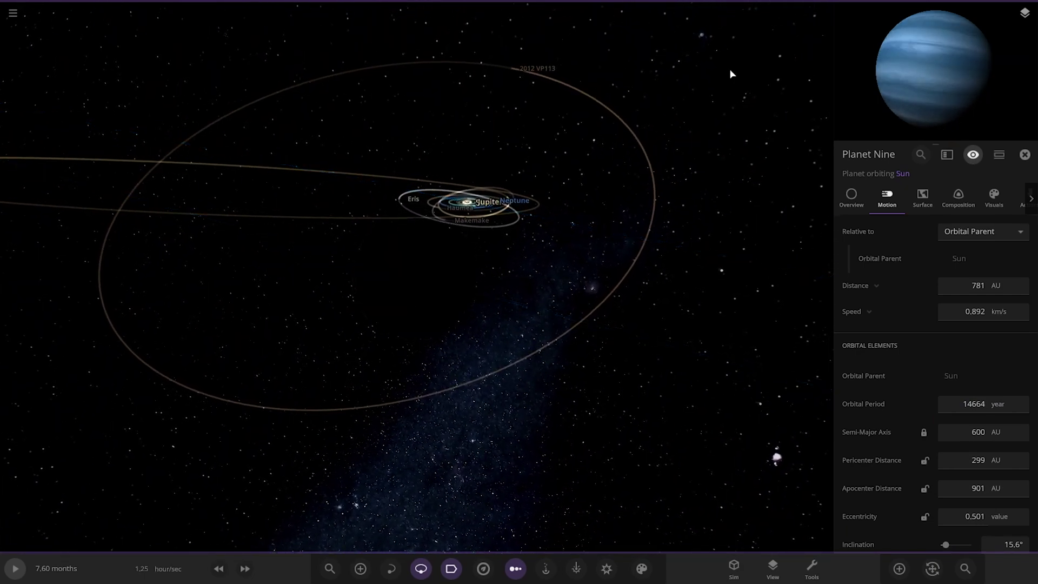
# Line up all bodies in a size chart, clear the red particles, and set Jupiter's average temperature to 0 °C.
pyautogui.click(519, 566)
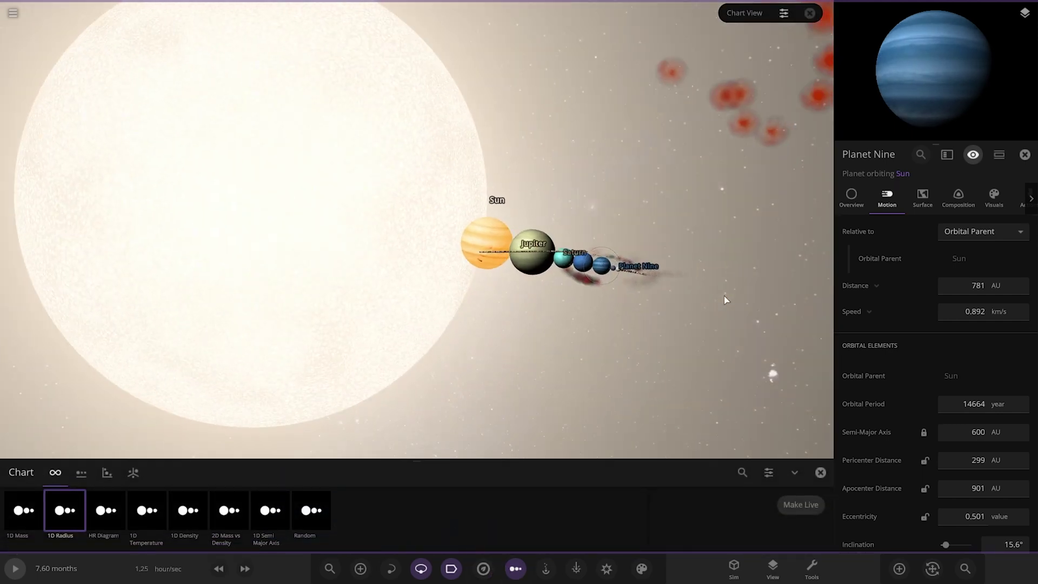
pyautogui.hotkey('ctrl', 'd')
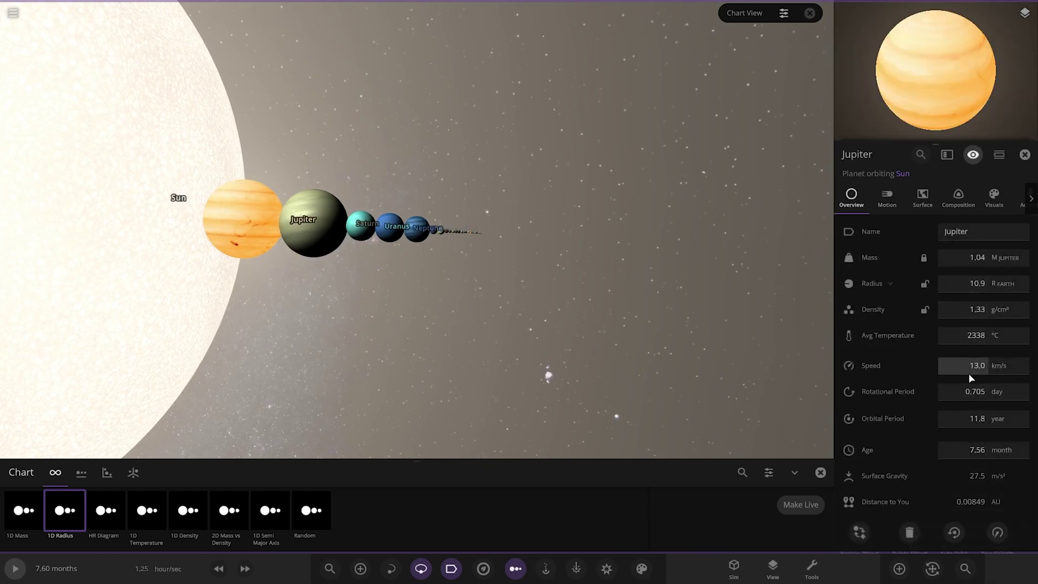
pyautogui.click(966, 340)
pyautogui.write('0')
pyautogui.press('Return')
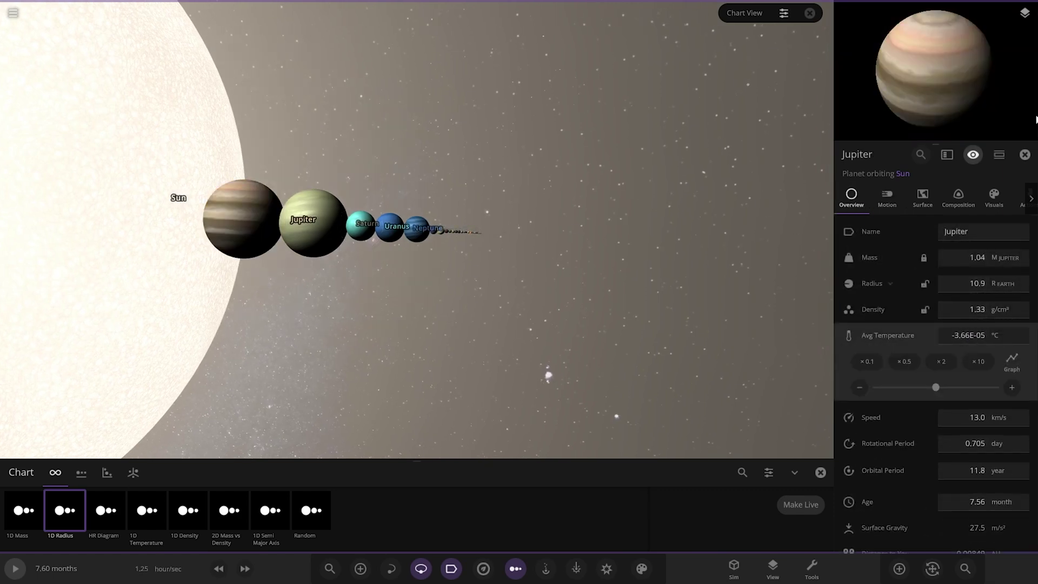
pyautogui.click(1024, 156)
# Move along the planet row in the radius lineup and select Mars.
pyautogui.scroll(-3, 527, 327)
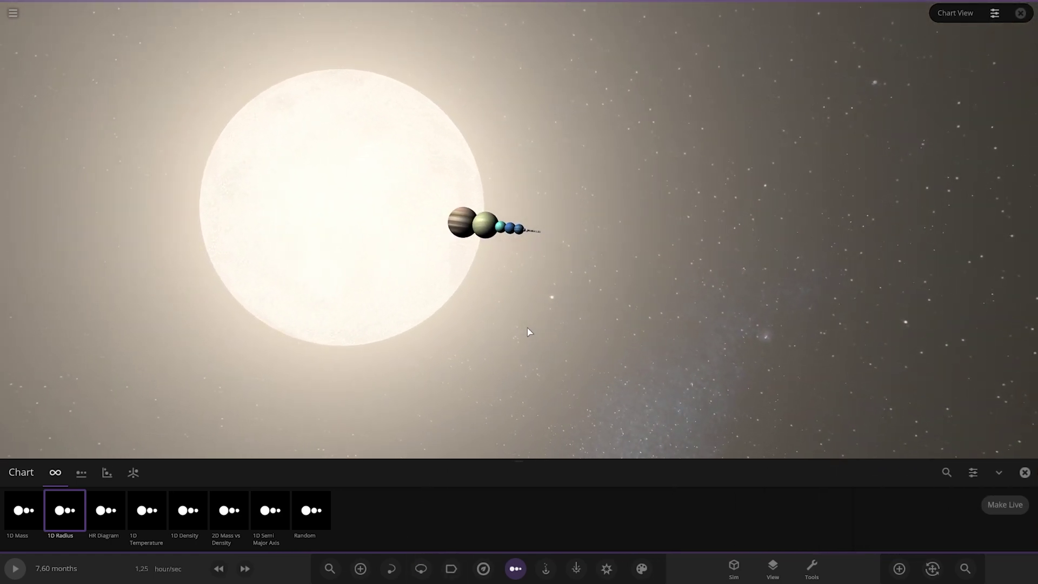
pyautogui.scroll(5, 527, 328)
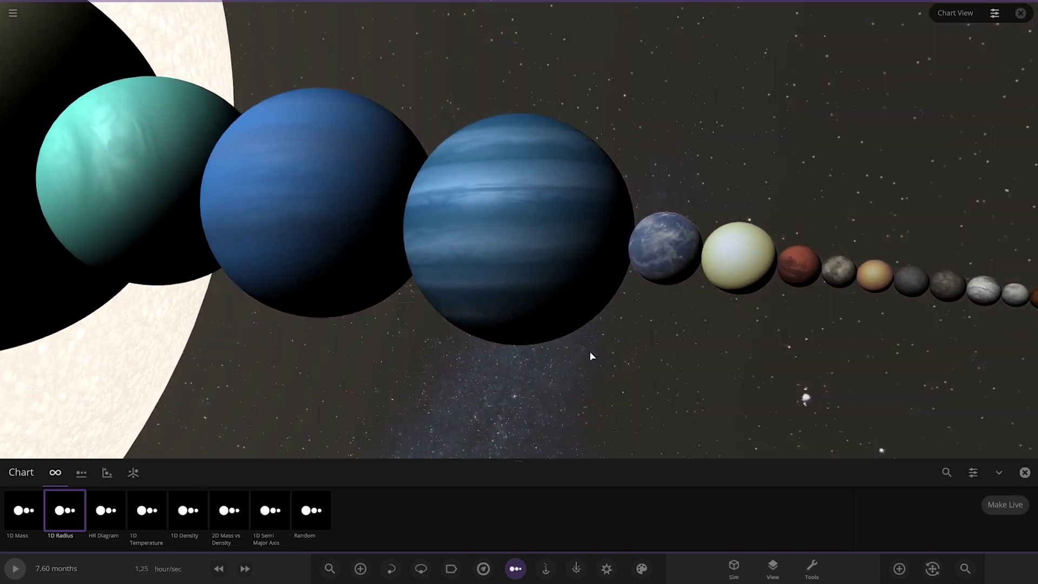
pyautogui.scroll(-5, 589, 351)
pyautogui.moveTo(589, 351); pyautogui.dragTo(487, 333)
pyautogui.scroll(2, 373, 340)
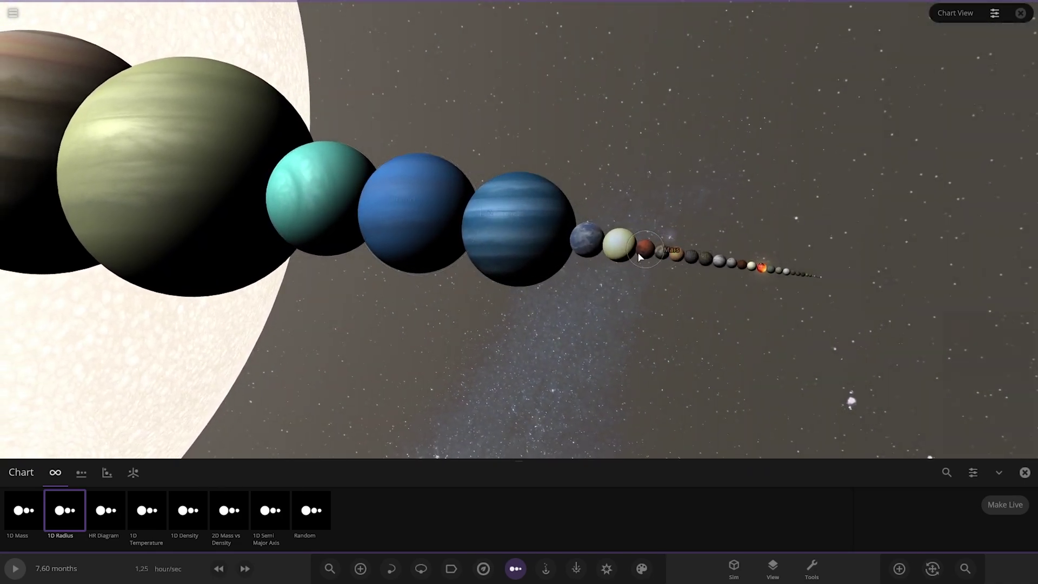
pyautogui.click(639, 257)
pyautogui.scroll(4, 602, 287)
# Inspect Titan, Mercury, Callisto and Haumea in the radius lineup.
pyautogui.click(704, 268)
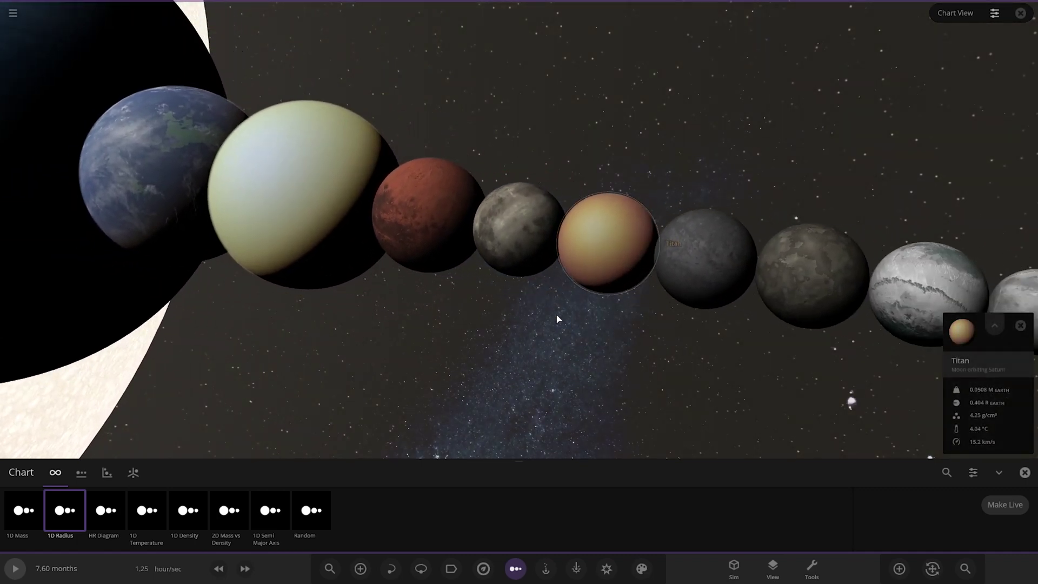
pyautogui.moveTo(557, 315); pyautogui.dragTo(519, 270)
pyautogui.scroll(-5, 619, 307)
pyautogui.scroll(5, 512, 225)
pyautogui.scroll(-4, 503, 254)
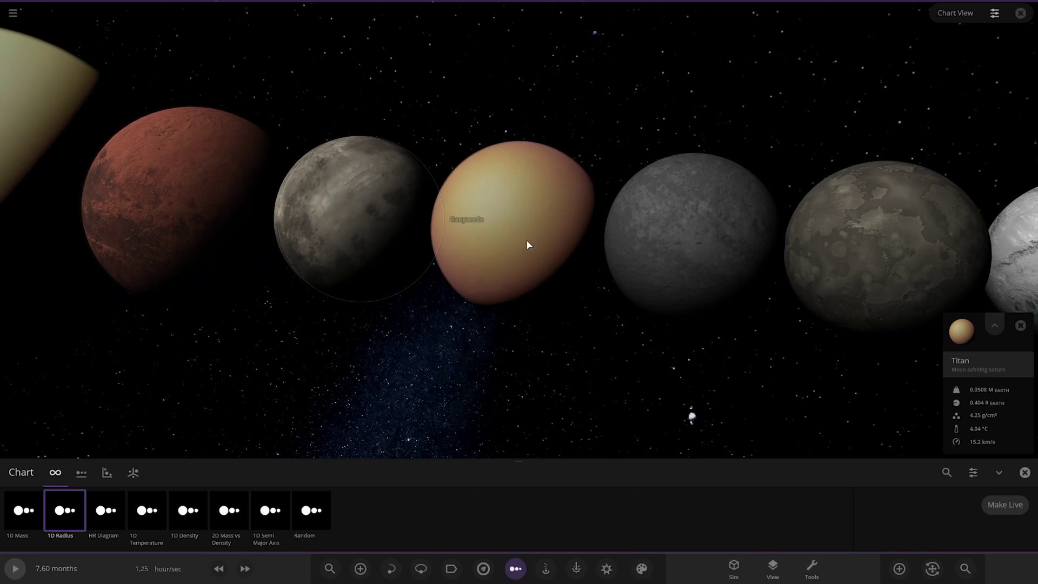
pyautogui.click(694, 242)
pyautogui.click(636, 258)
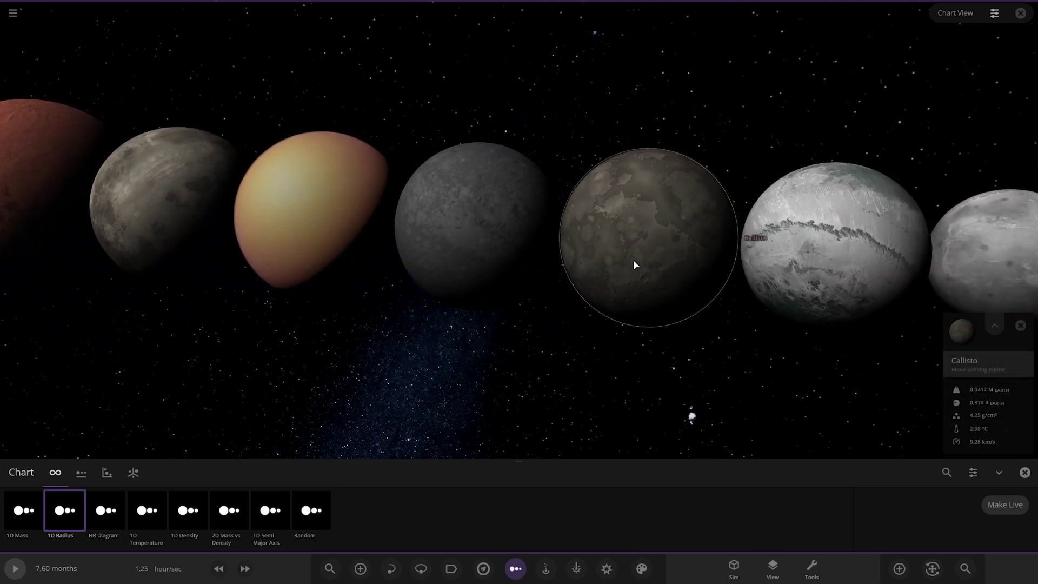
pyautogui.click(697, 261)
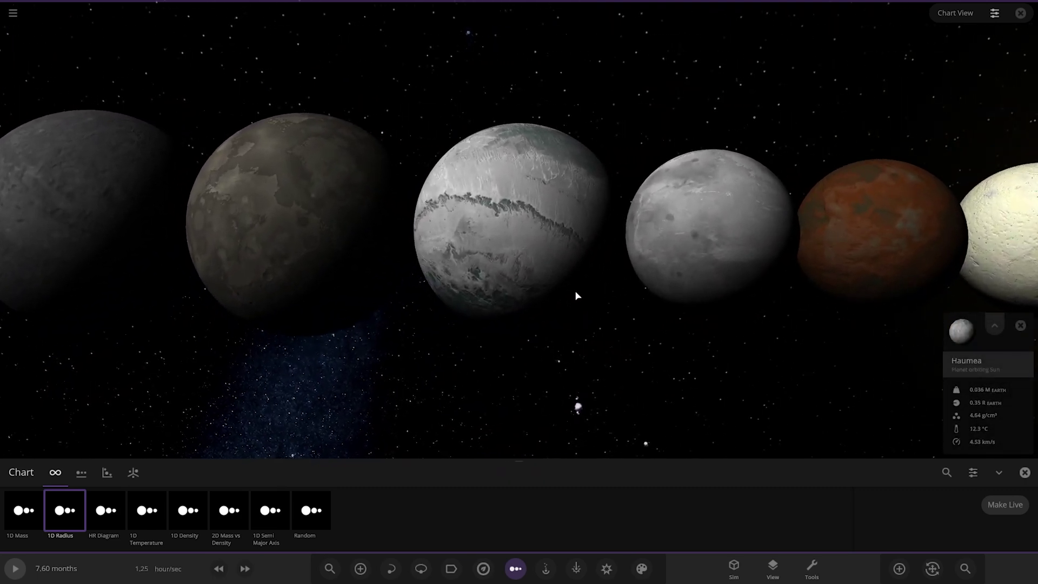
pyautogui.scroll(-5, 486, 271)
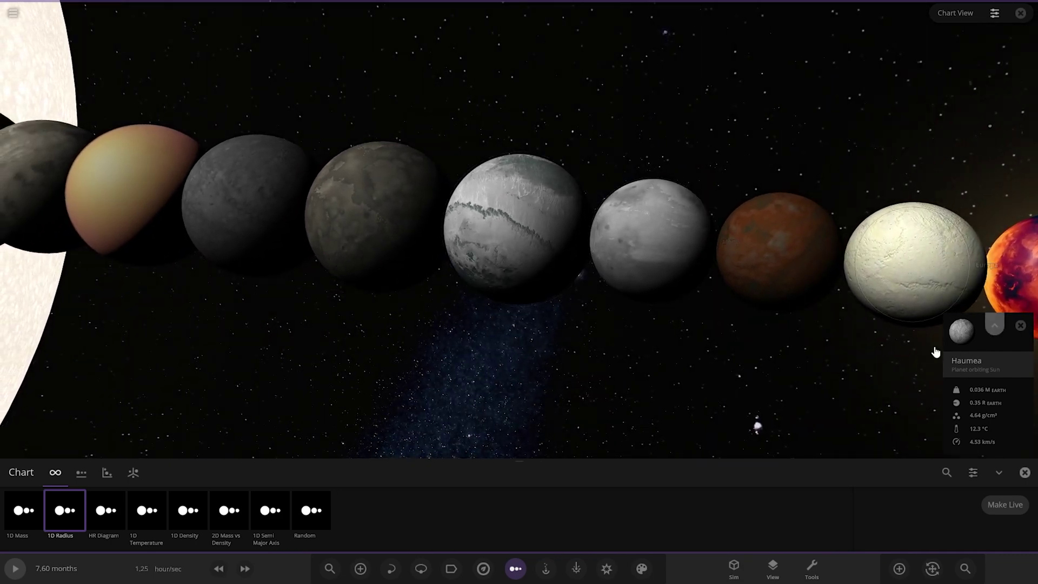
# Cool Io to a 0 °C average temperature and remove all water from its composition.
pyautogui.click(936, 352)
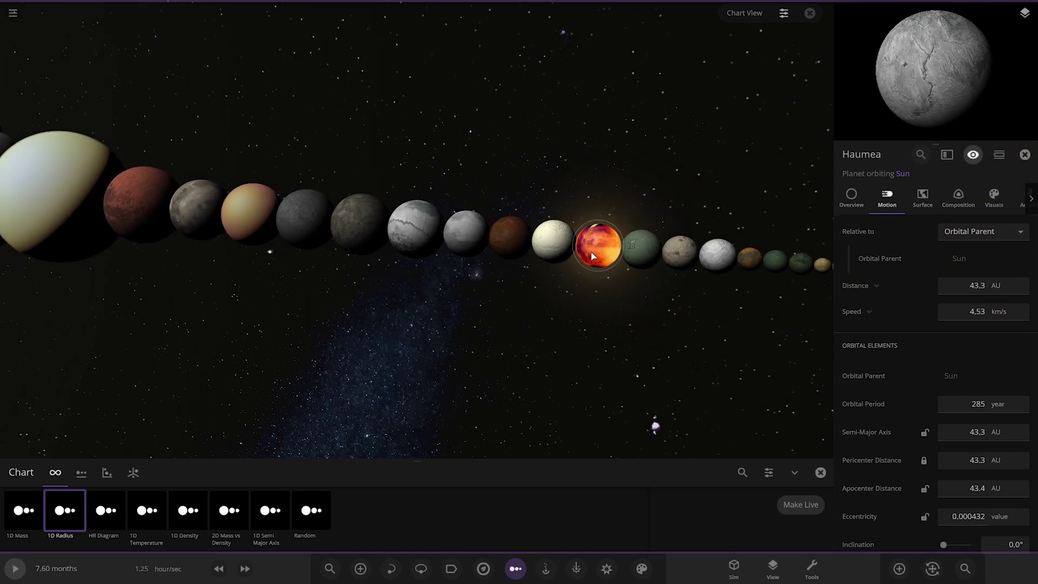
pyautogui.click(593, 256)
pyautogui.click(852, 197)
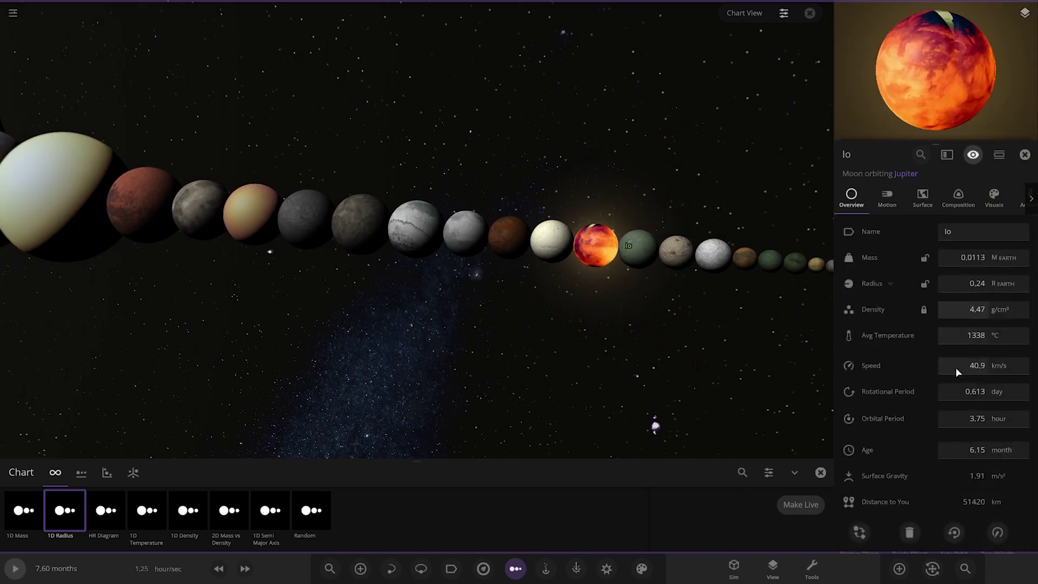
pyautogui.click(958, 340)
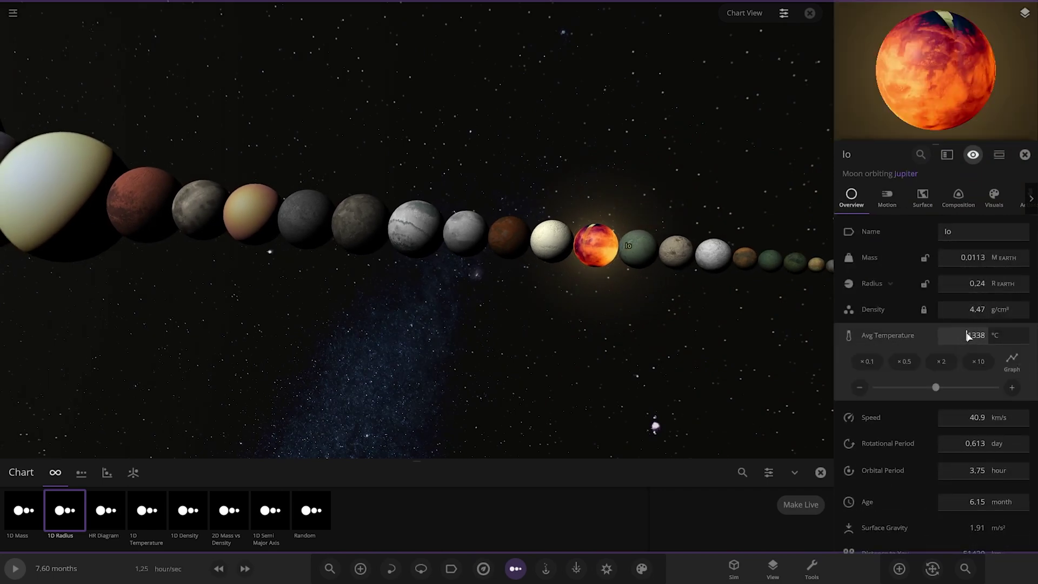
pyautogui.doubleClick(966, 332)
pyautogui.write('0')
pyautogui.press('Return')
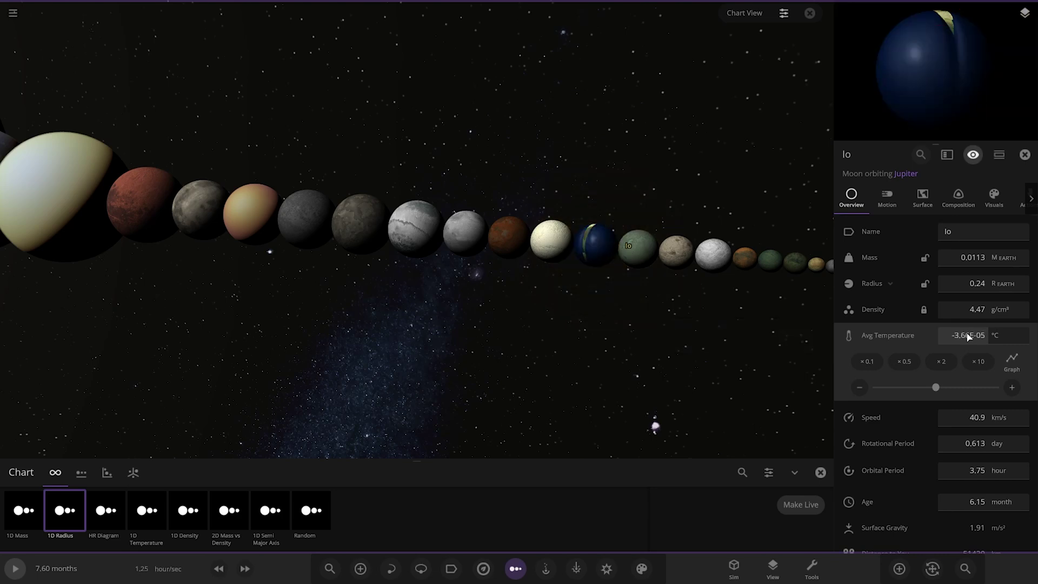
pyautogui.click(958, 198)
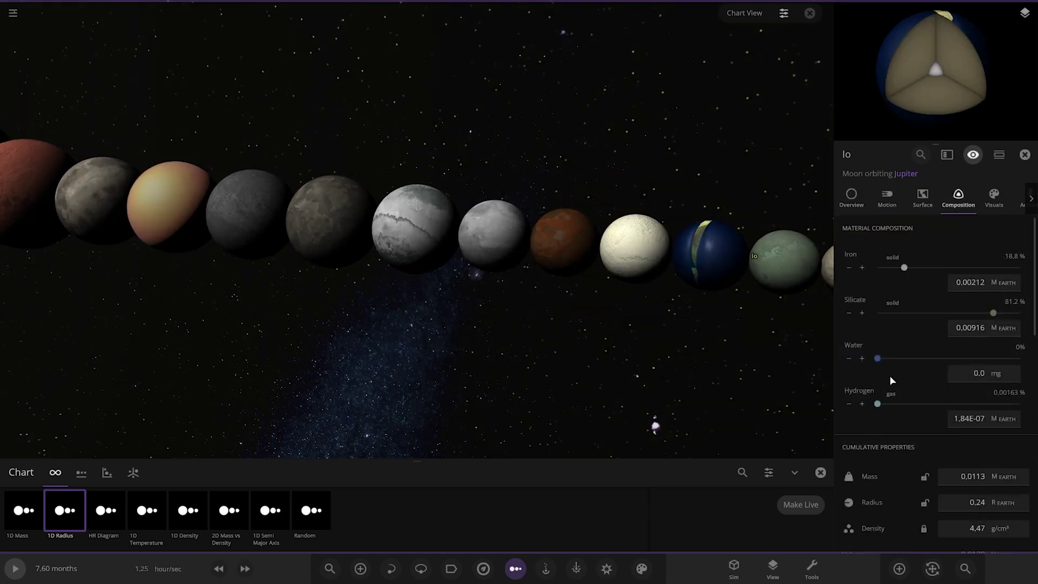
pyautogui.moveTo(878, 359); pyautogui.dragTo(855, 359)
pyautogui.click(851, 198)
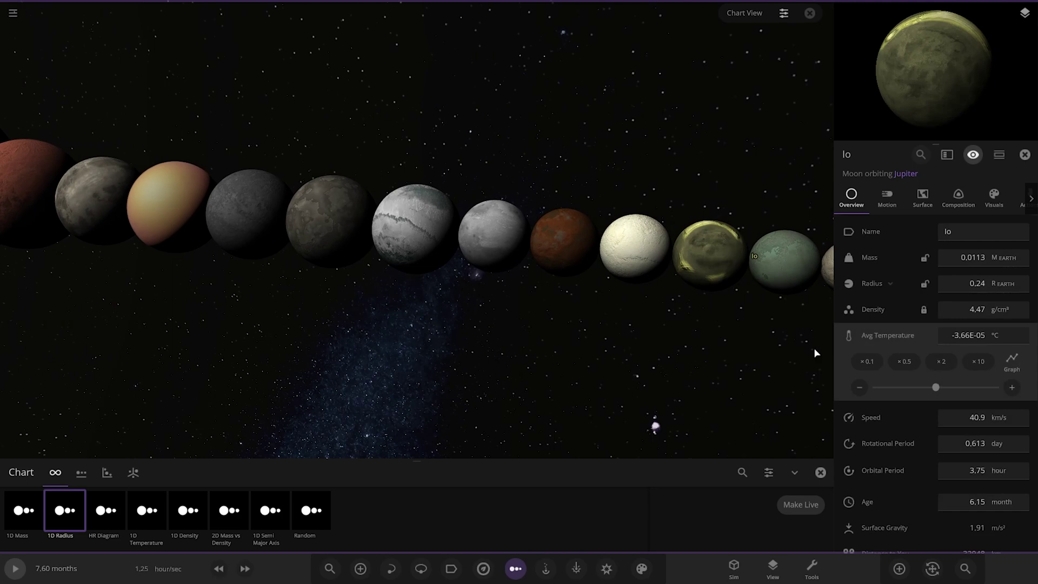
# Raise Io's radius to 0.276 and Europa's radius to 0.256.
pyautogui.click(949, 285)
pyautogui.click(1012, 336)
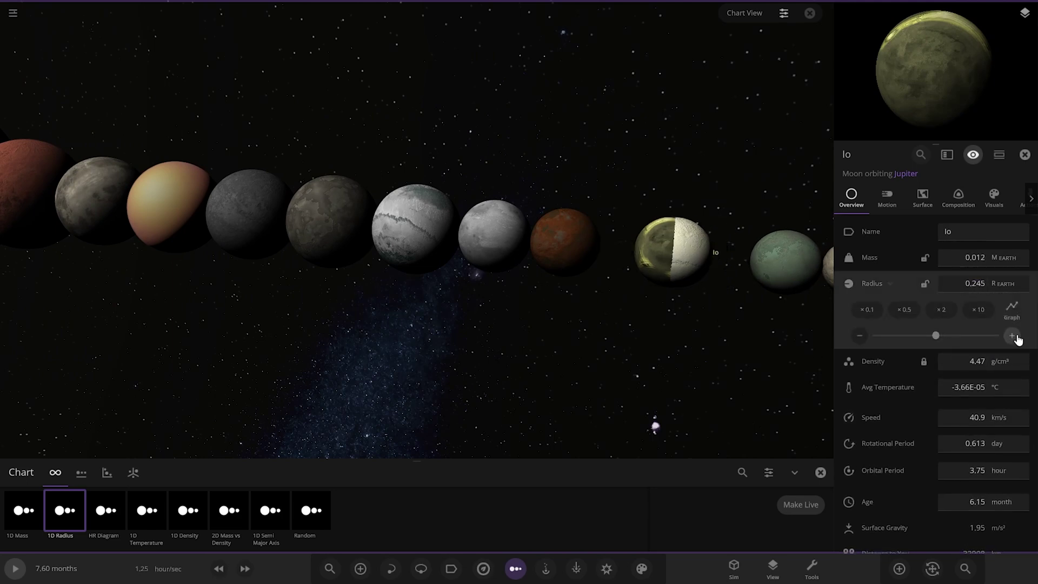
pyautogui.click(1013, 336)
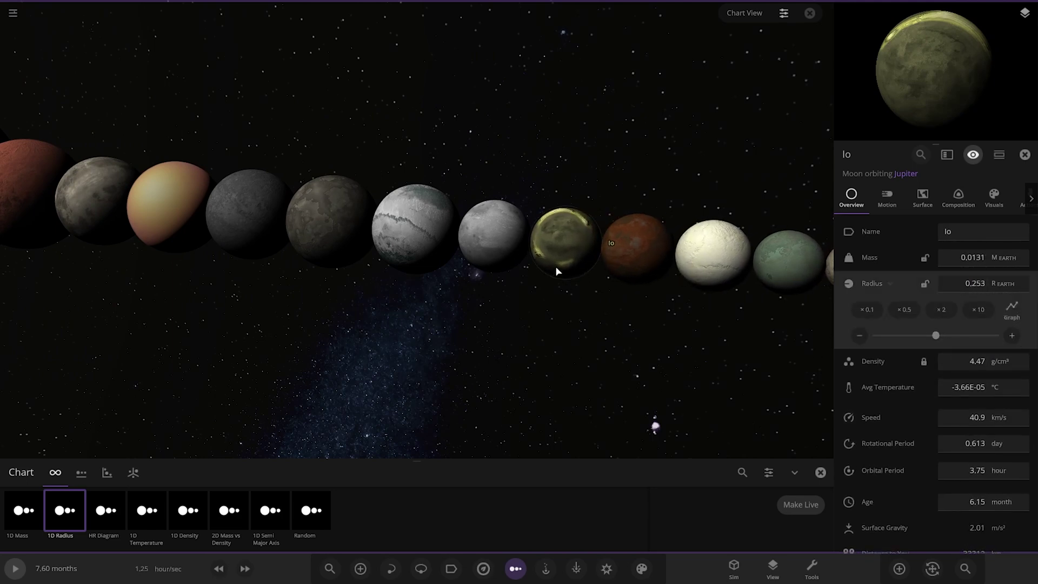
pyautogui.click(1011, 337)
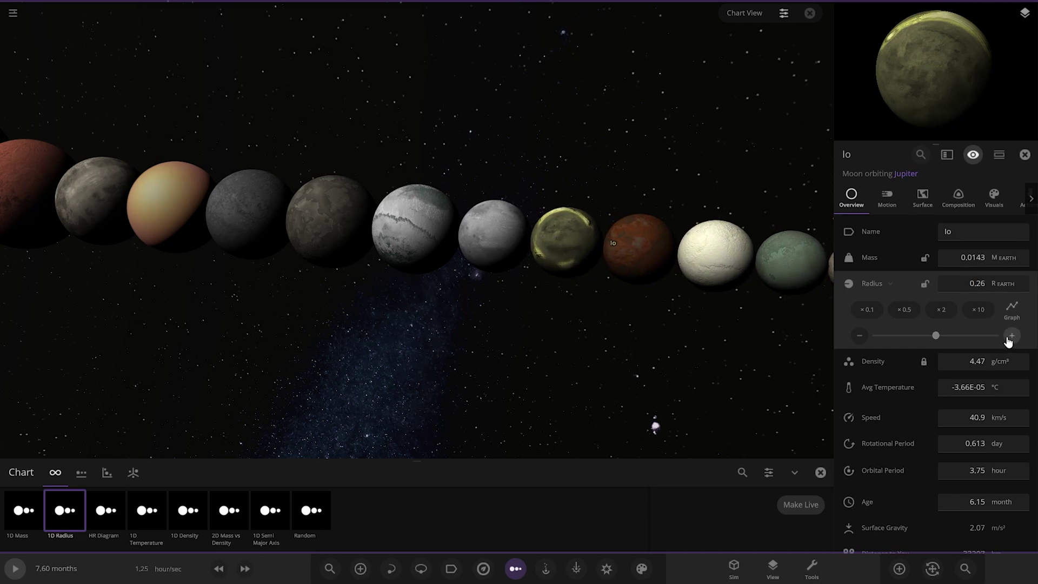
pyautogui.click(1011, 336)
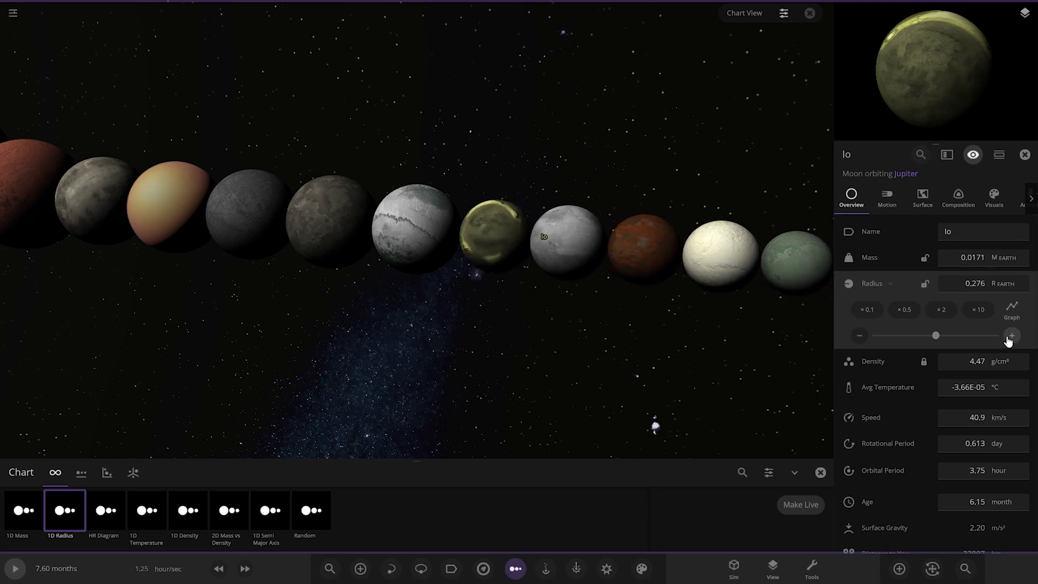
pyautogui.click(698, 270)
pyautogui.click(968, 284)
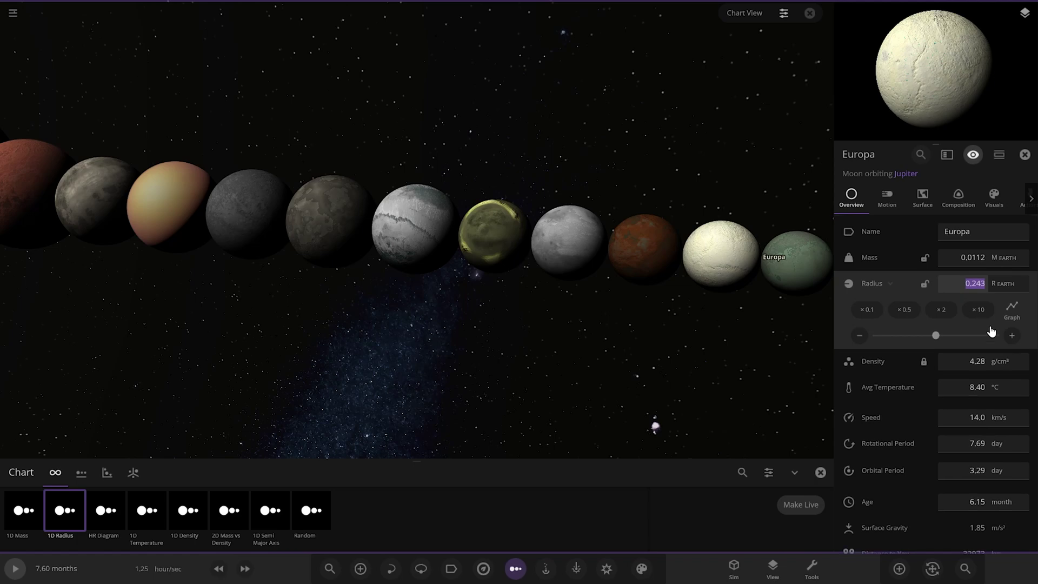
pyautogui.click(1011, 336)
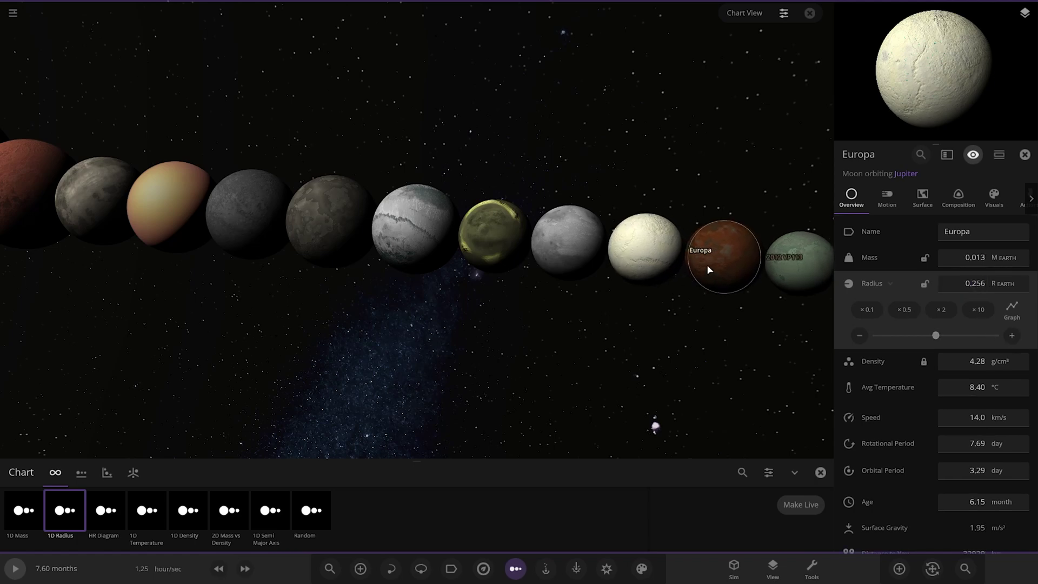
# Show Triton's radius in Moon radii.
pyautogui.click(793, 281)
pyautogui.click(794, 272)
pyautogui.moveTo(715, 319); pyautogui.dragTo(727, 270)
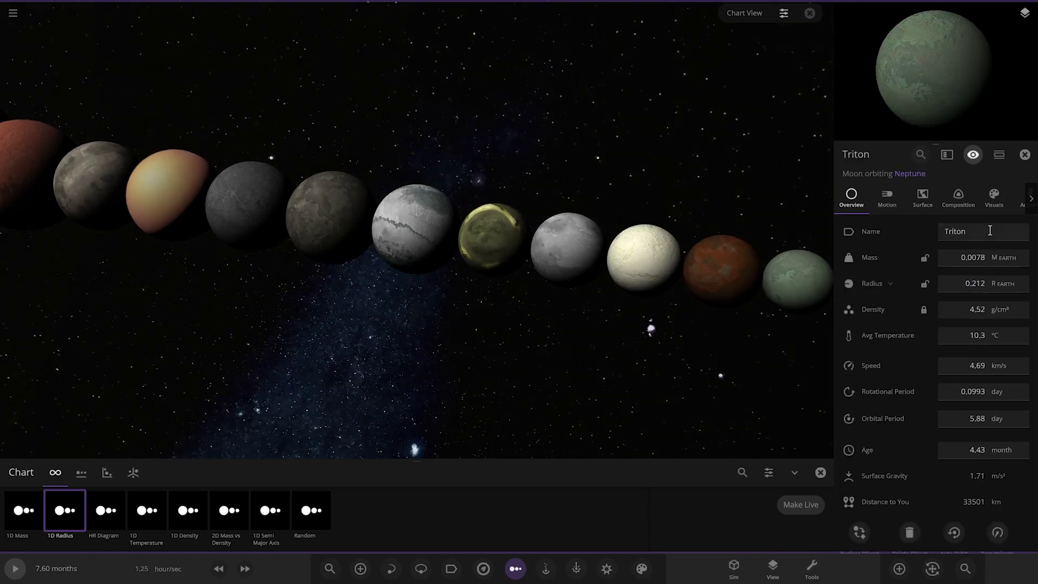
pyautogui.click(1015, 288)
pyautogui.click(990, 311)
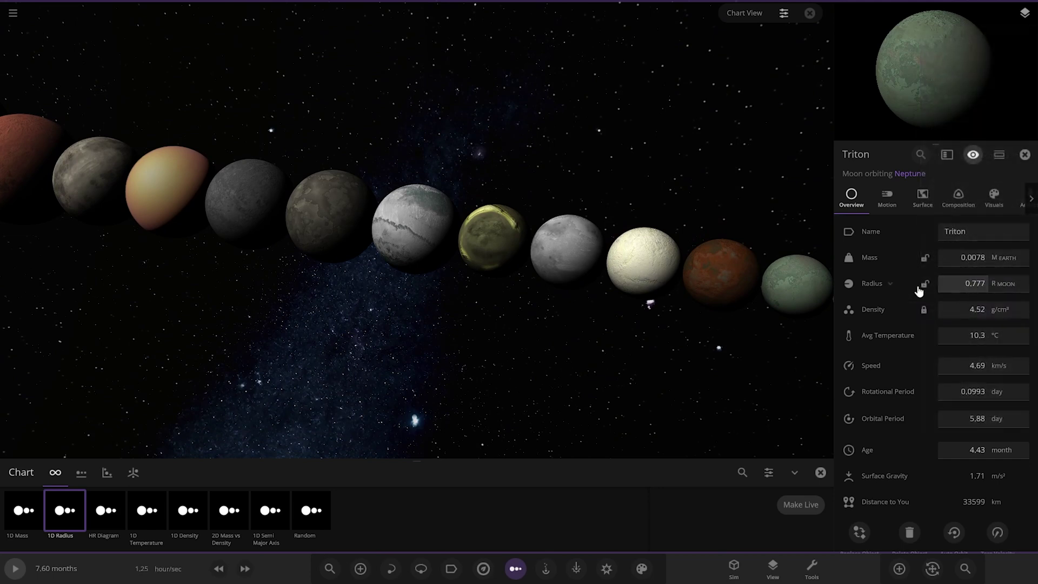
# Reduce Haumea's radius to 0.346 and close its details.
pyautogui.scroll(3, 435, 231)
pyautogui.click(436, 231)
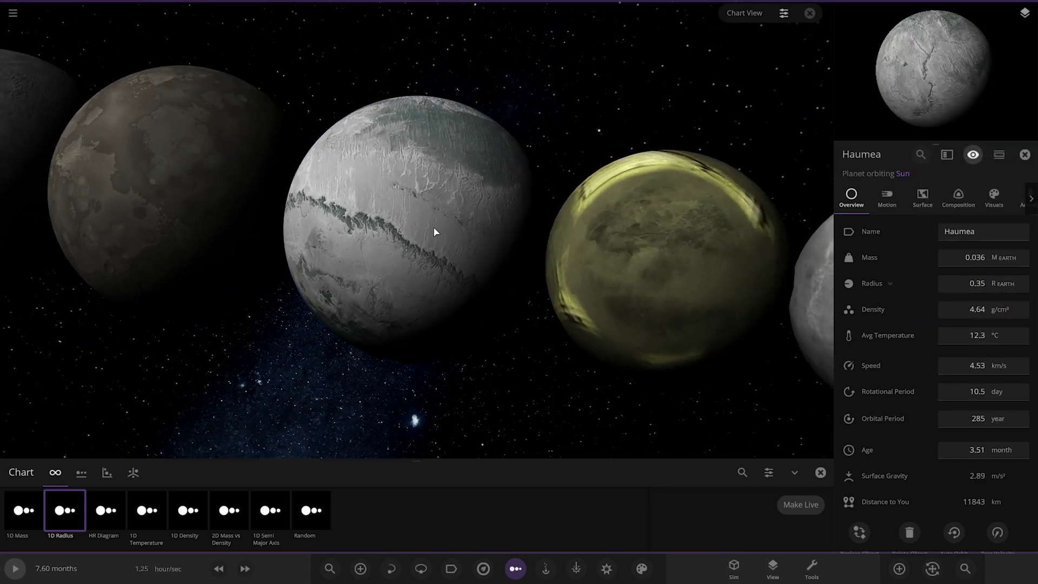
pyautogui.scroll(-4, 433, 231)
pyautogui.click(974, 284)
pyautogui.click(863, 337)
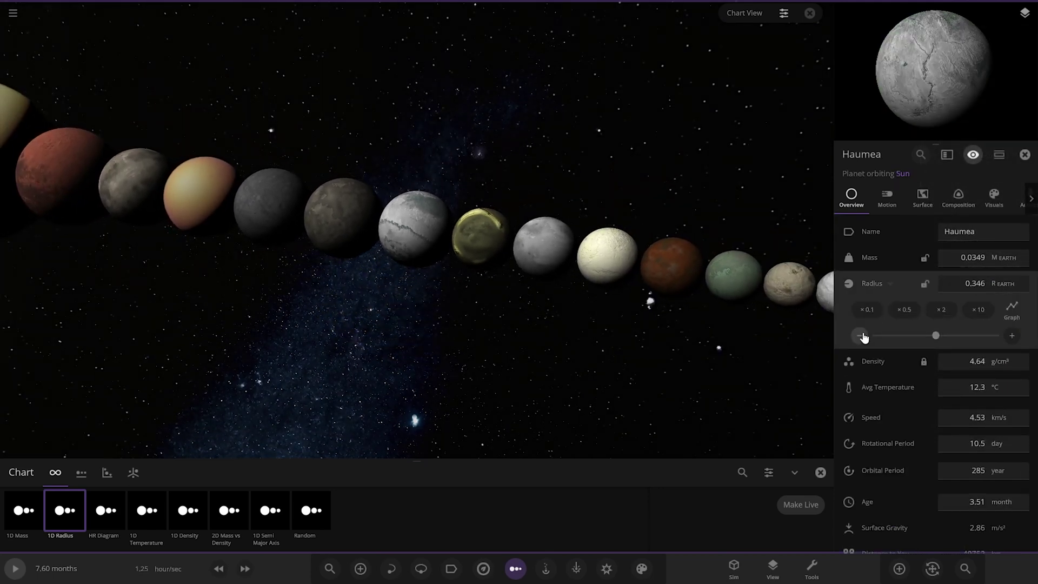
pyautogui.click(1023, 156)
pyautogui.scroll(-4, 552, 288)
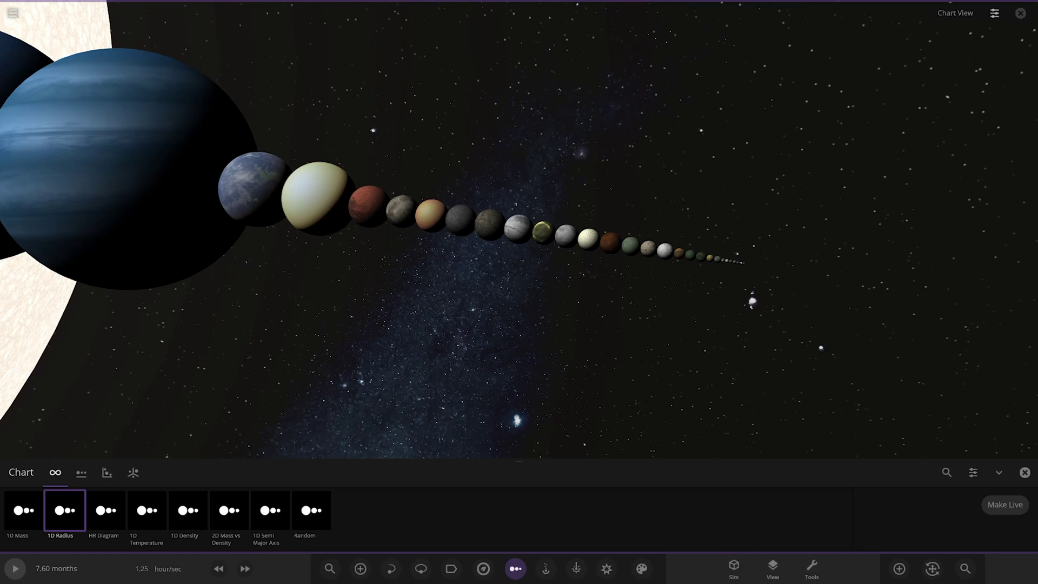
# Select Jupiter, close the chart type list, and frame the lineup around Jupiter and its neighbours.
pyautogui.scroll(-5, 545, 319)
pyautogui.moveTo(545, 319); pyautogui.dragTo(308, 200)
pyautogui.doubleClick(266, 185)
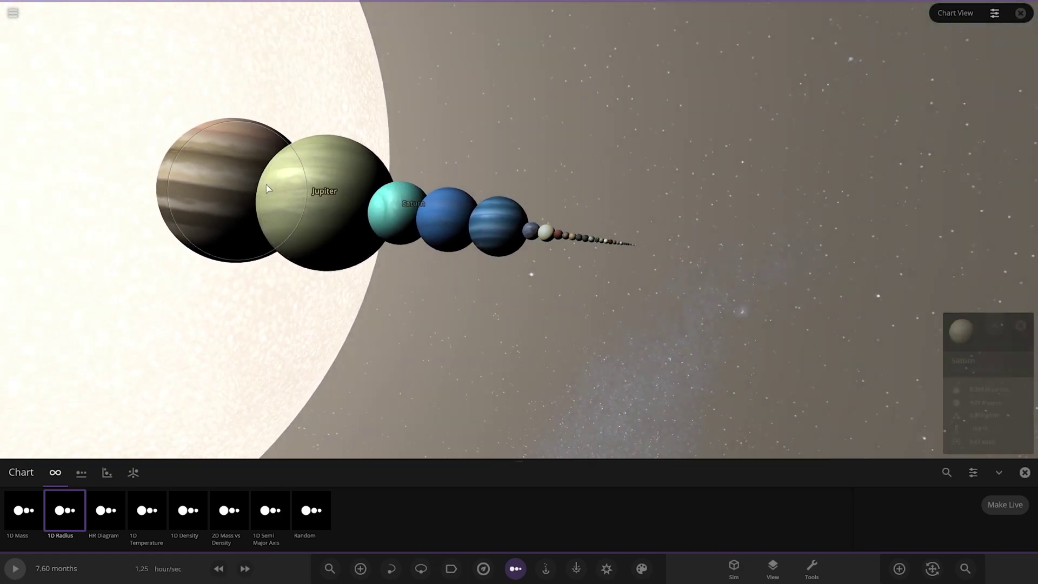
pyautogui.click(266, 188)
pyautogui.click(1024, 472)
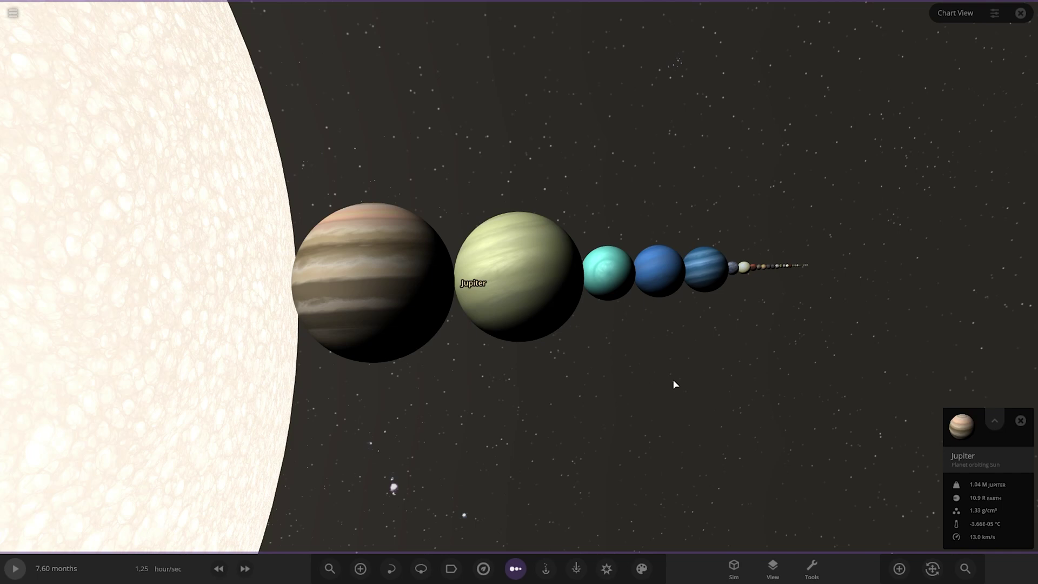
pyautogui.scroll(3, 657, 381)
pyautogui.moveTo(651, 380); pyautogui.dragTo(628, 394)
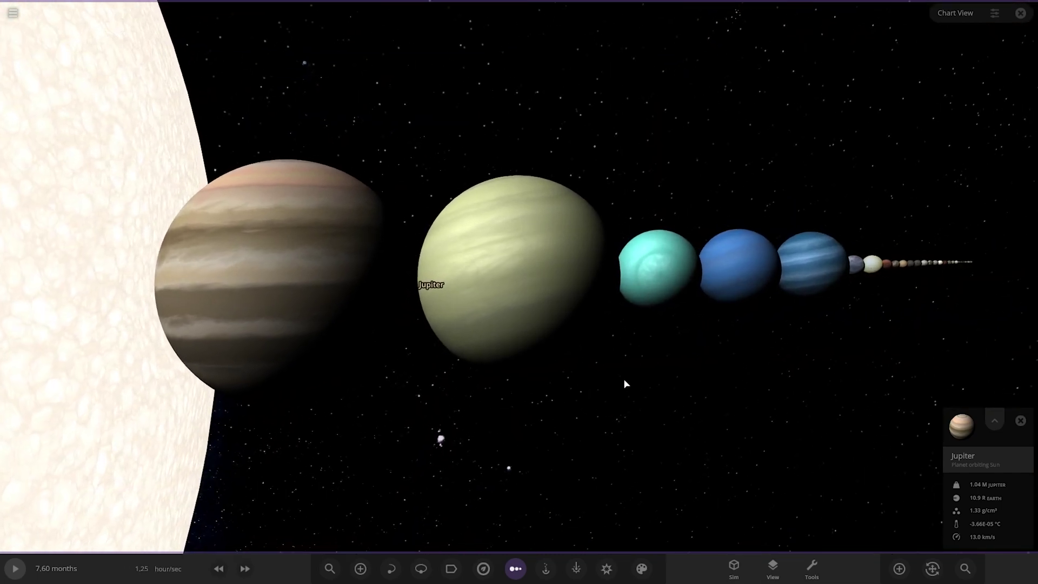